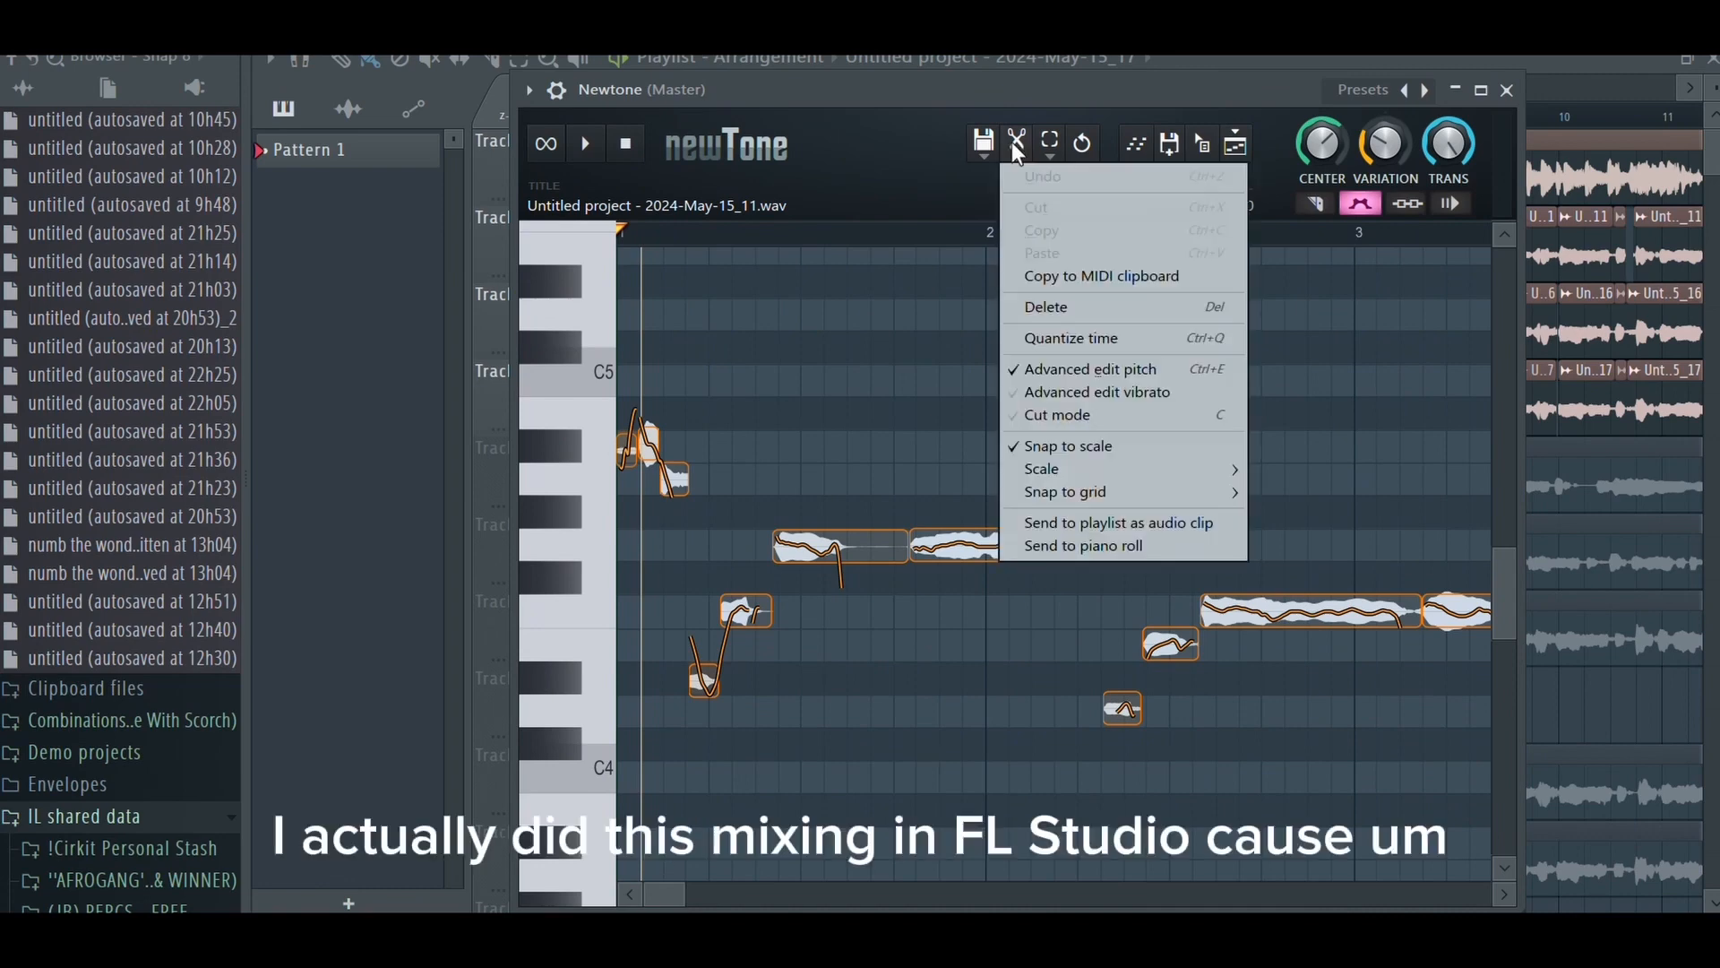
- Switch snap to scale off and on again so the vocal's notes in Newtone snap to the D minor scale
mouse_move(1063, 471)
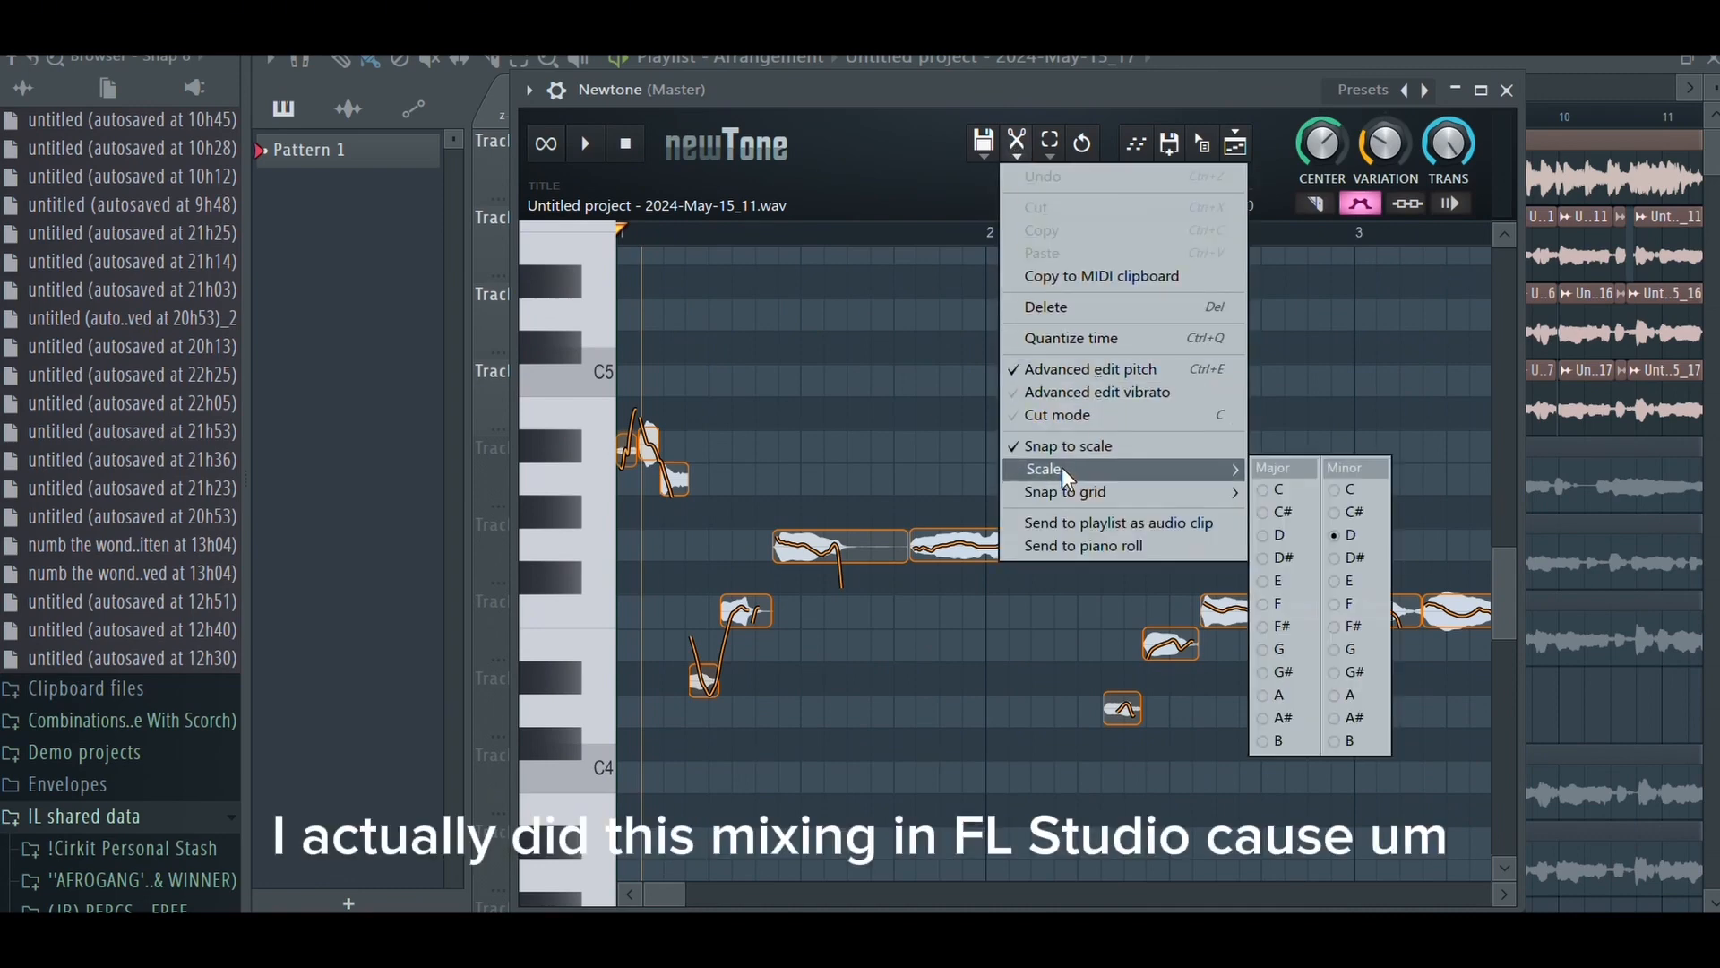
left_click(1061, 453)
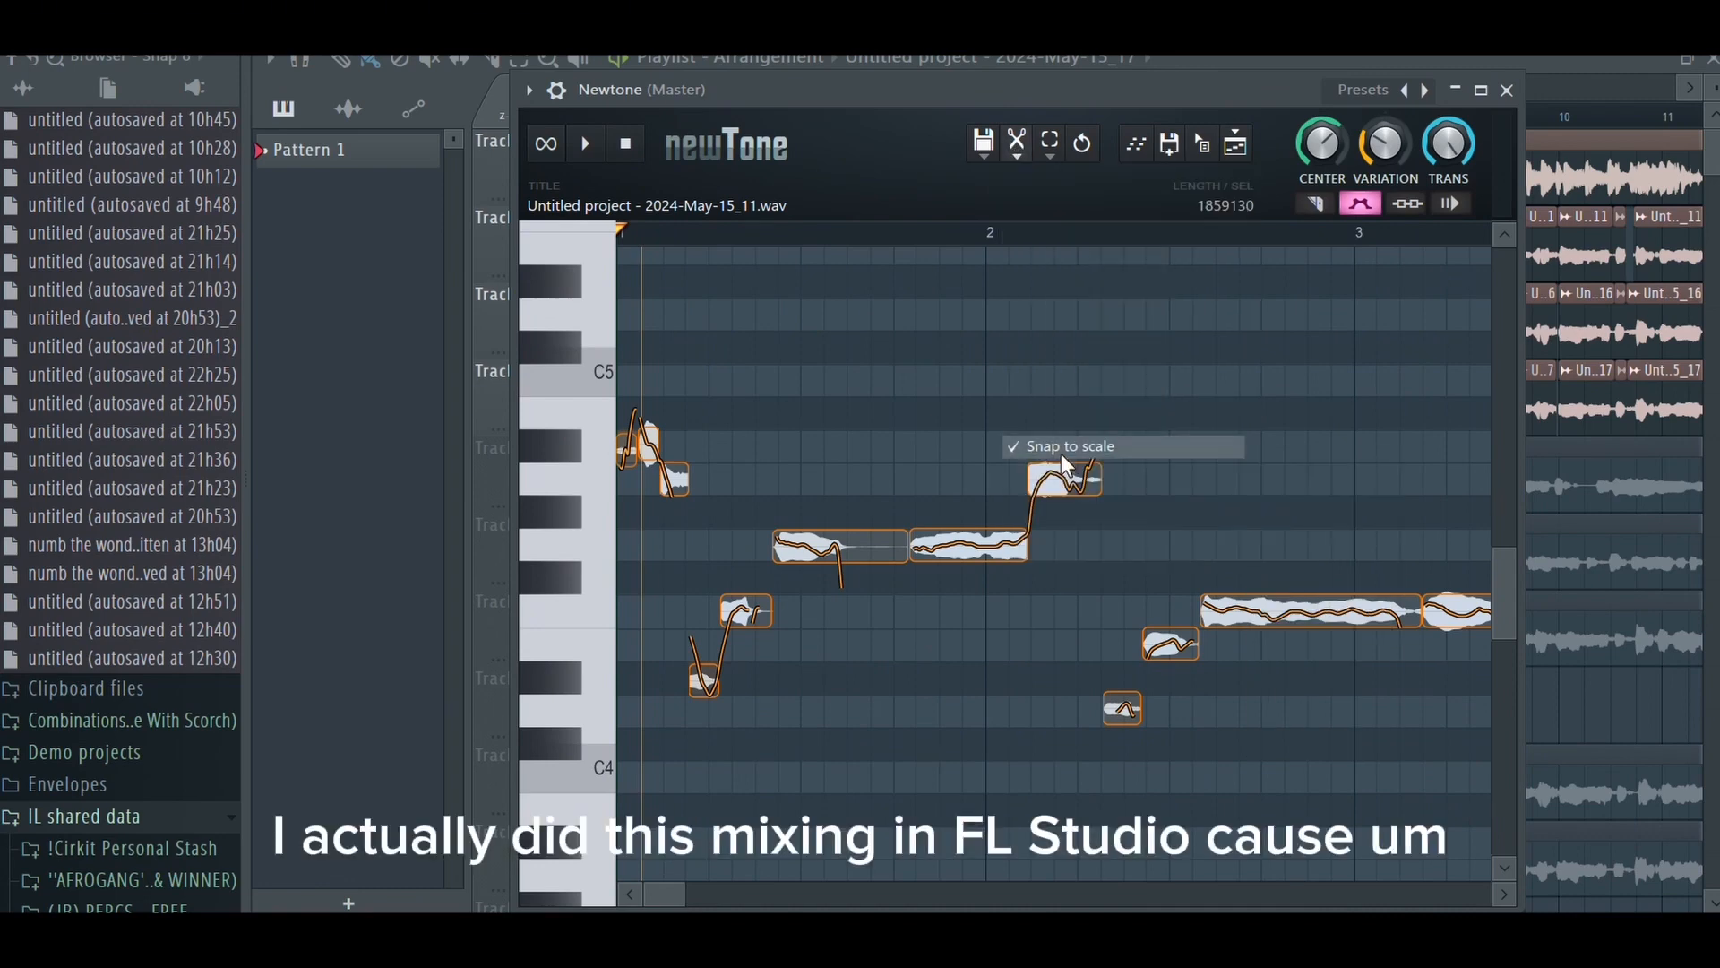
left_click(1018, 147)
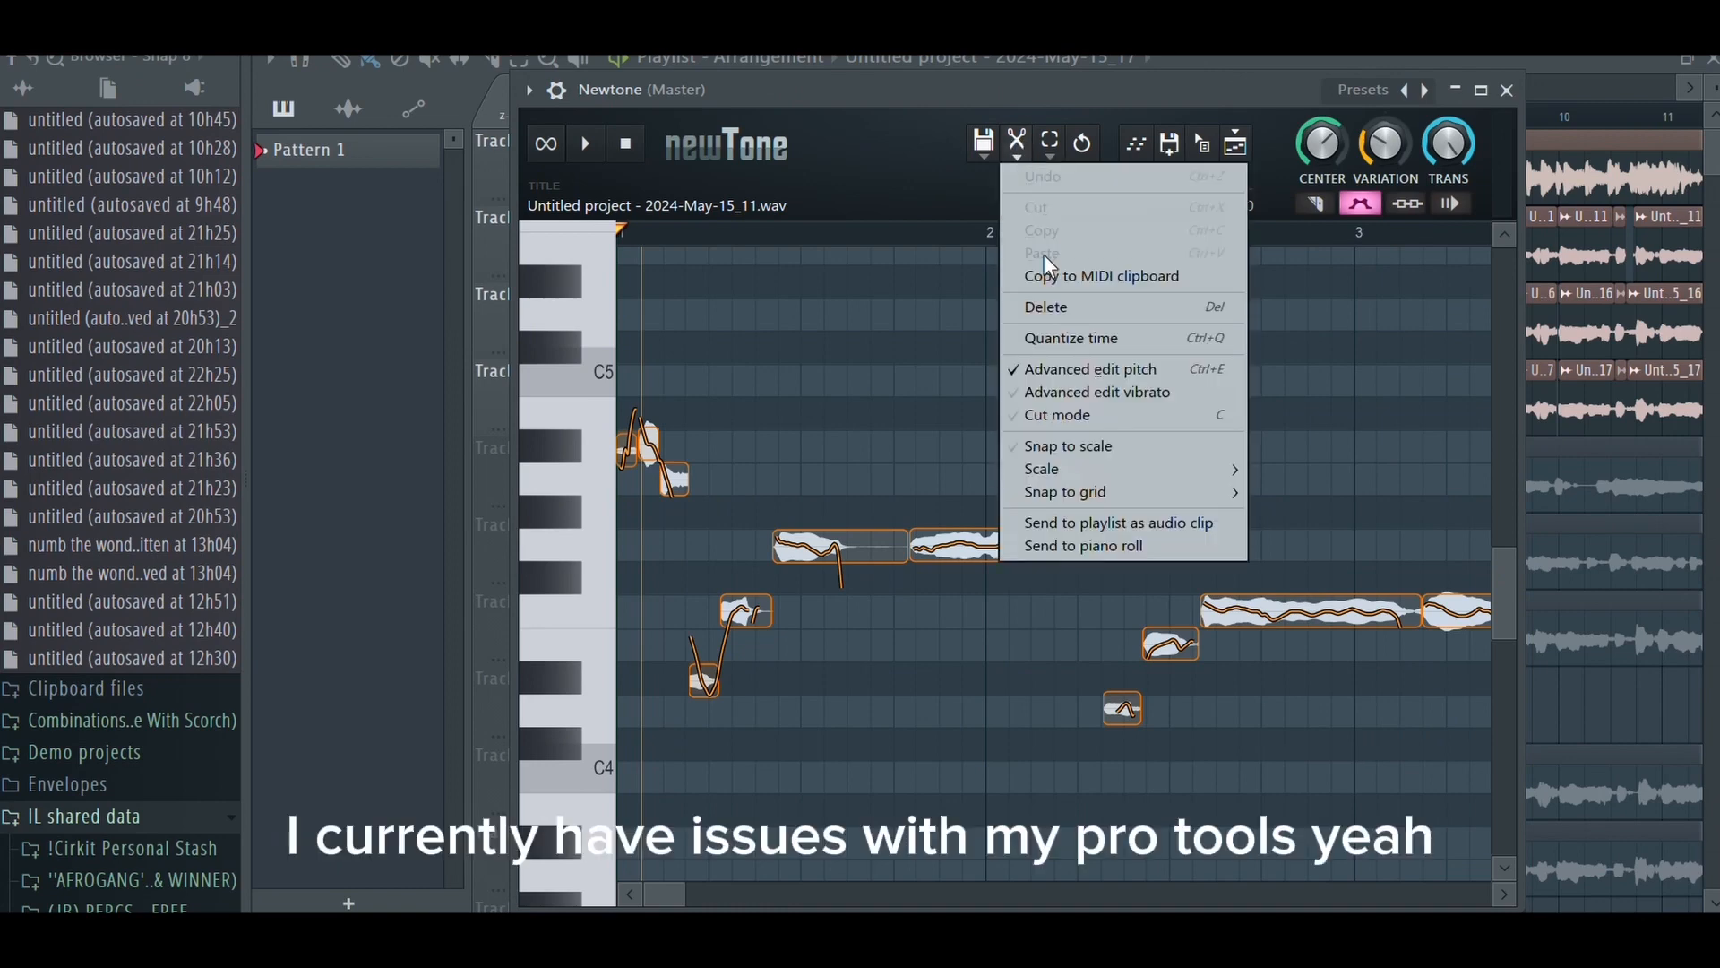
left_click(1058, 444)
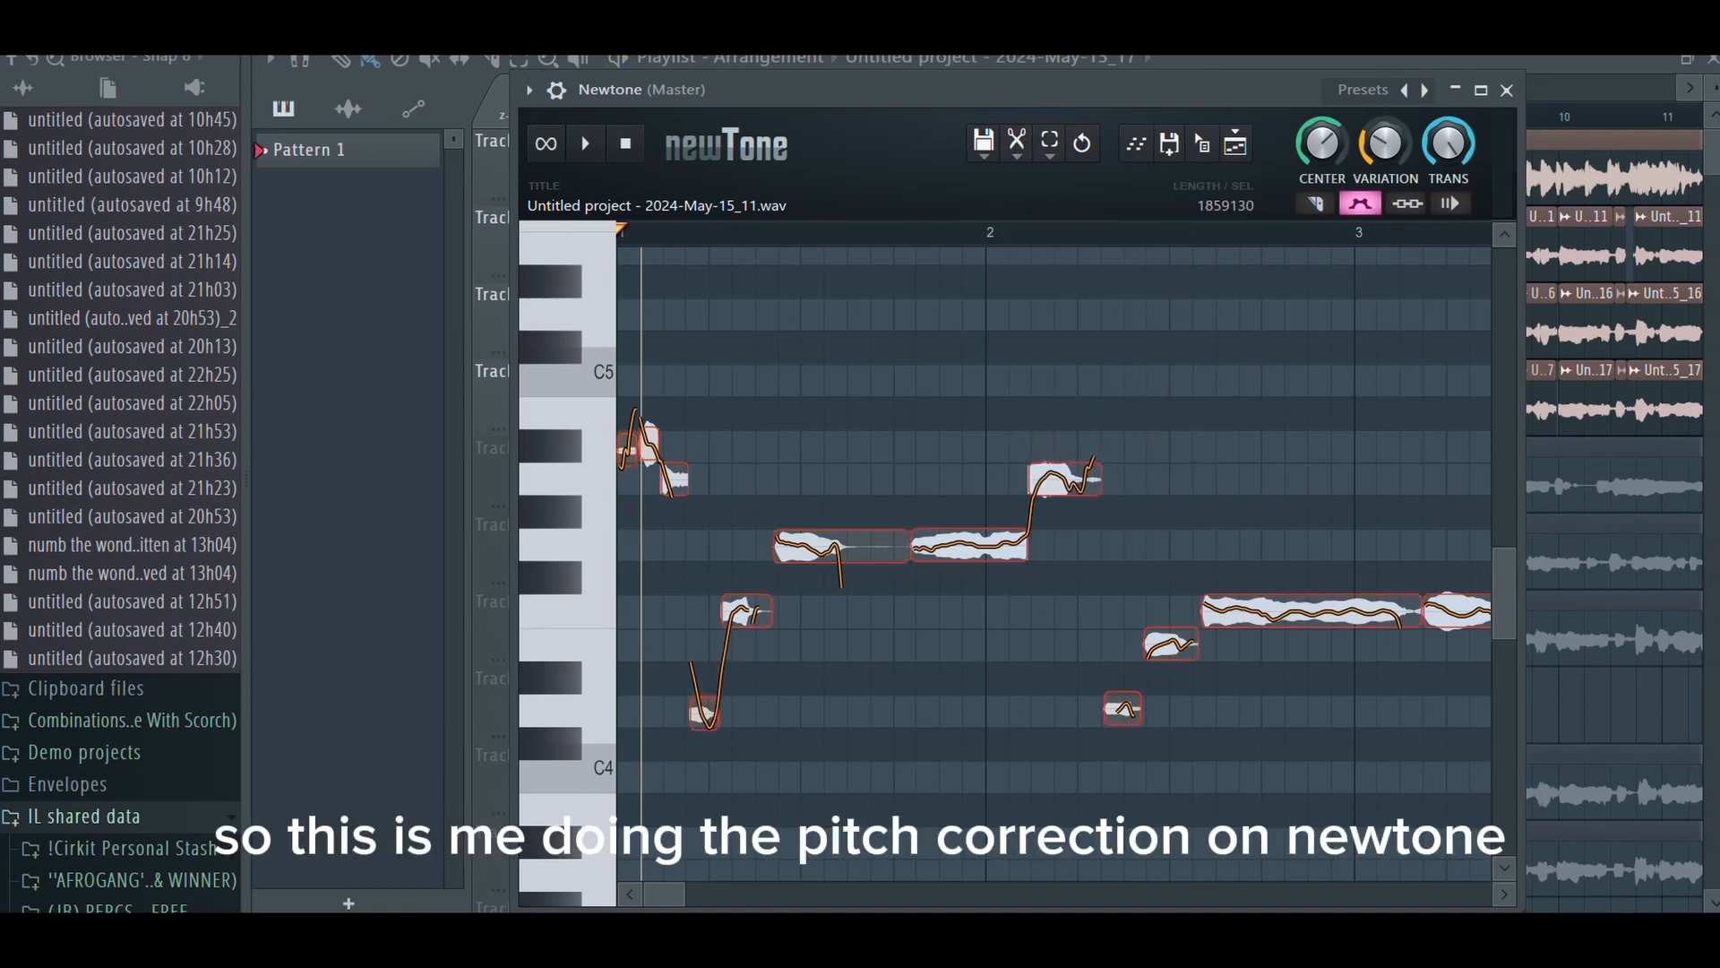
- Play back the vocal in Newtone and examine the note placement and pitch curves up to bar 9
key("space")
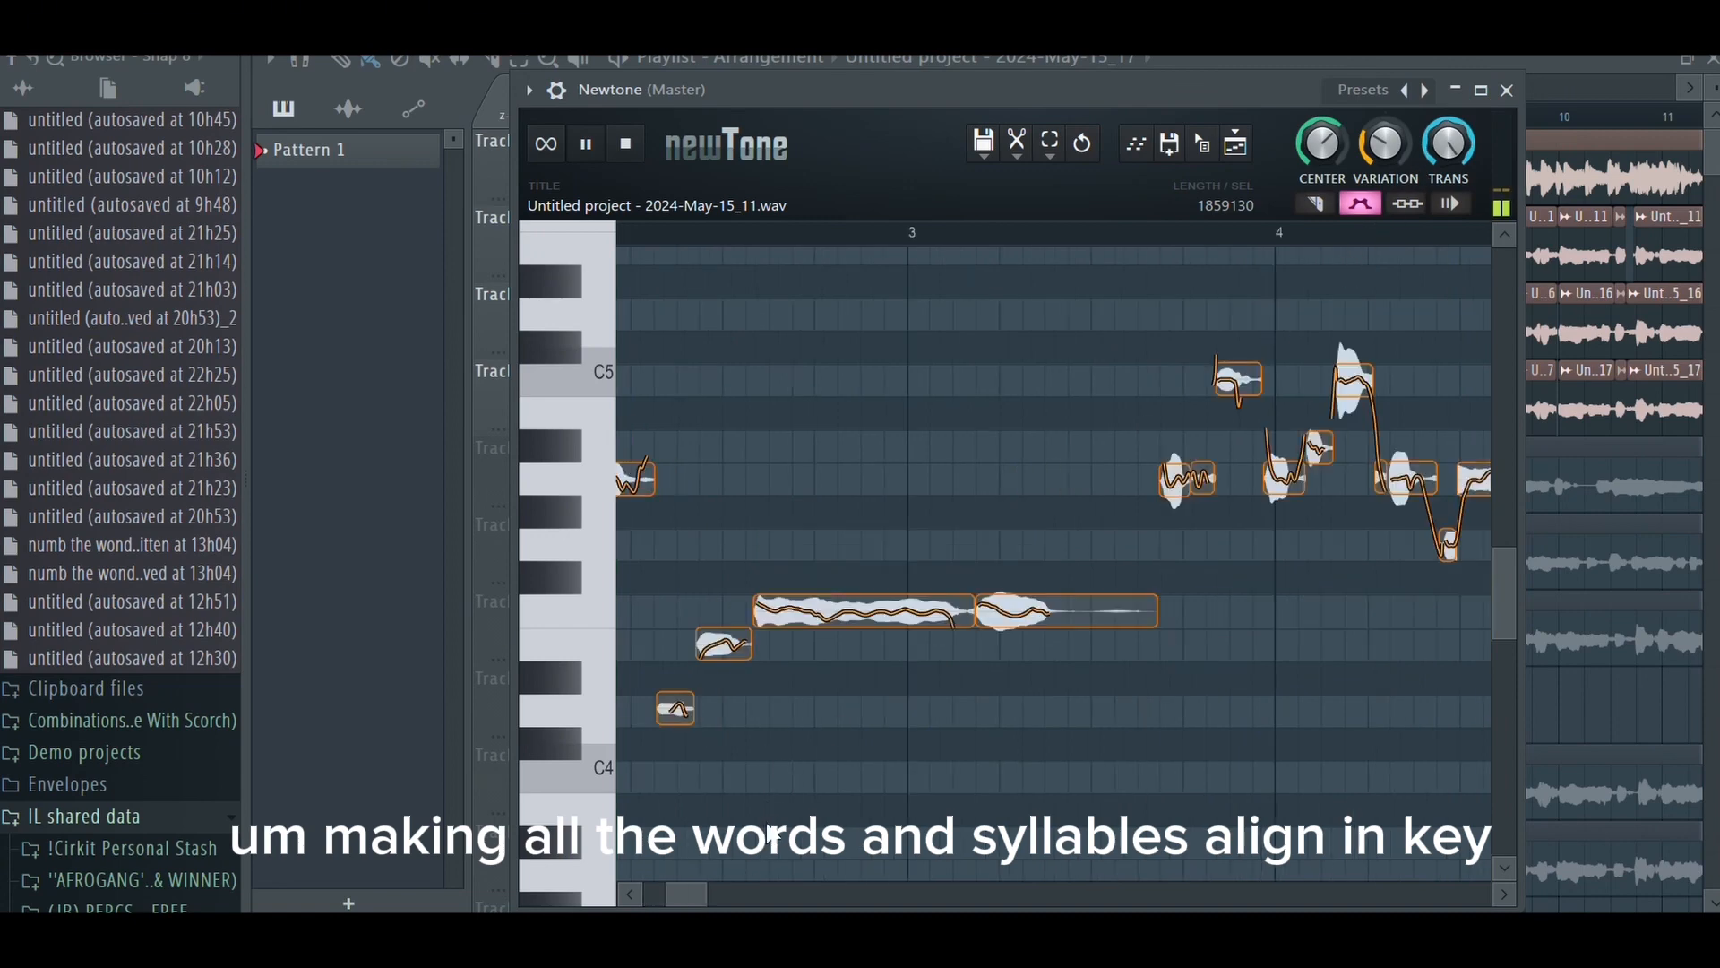
left_click_drag(702, 887, 803, 887)
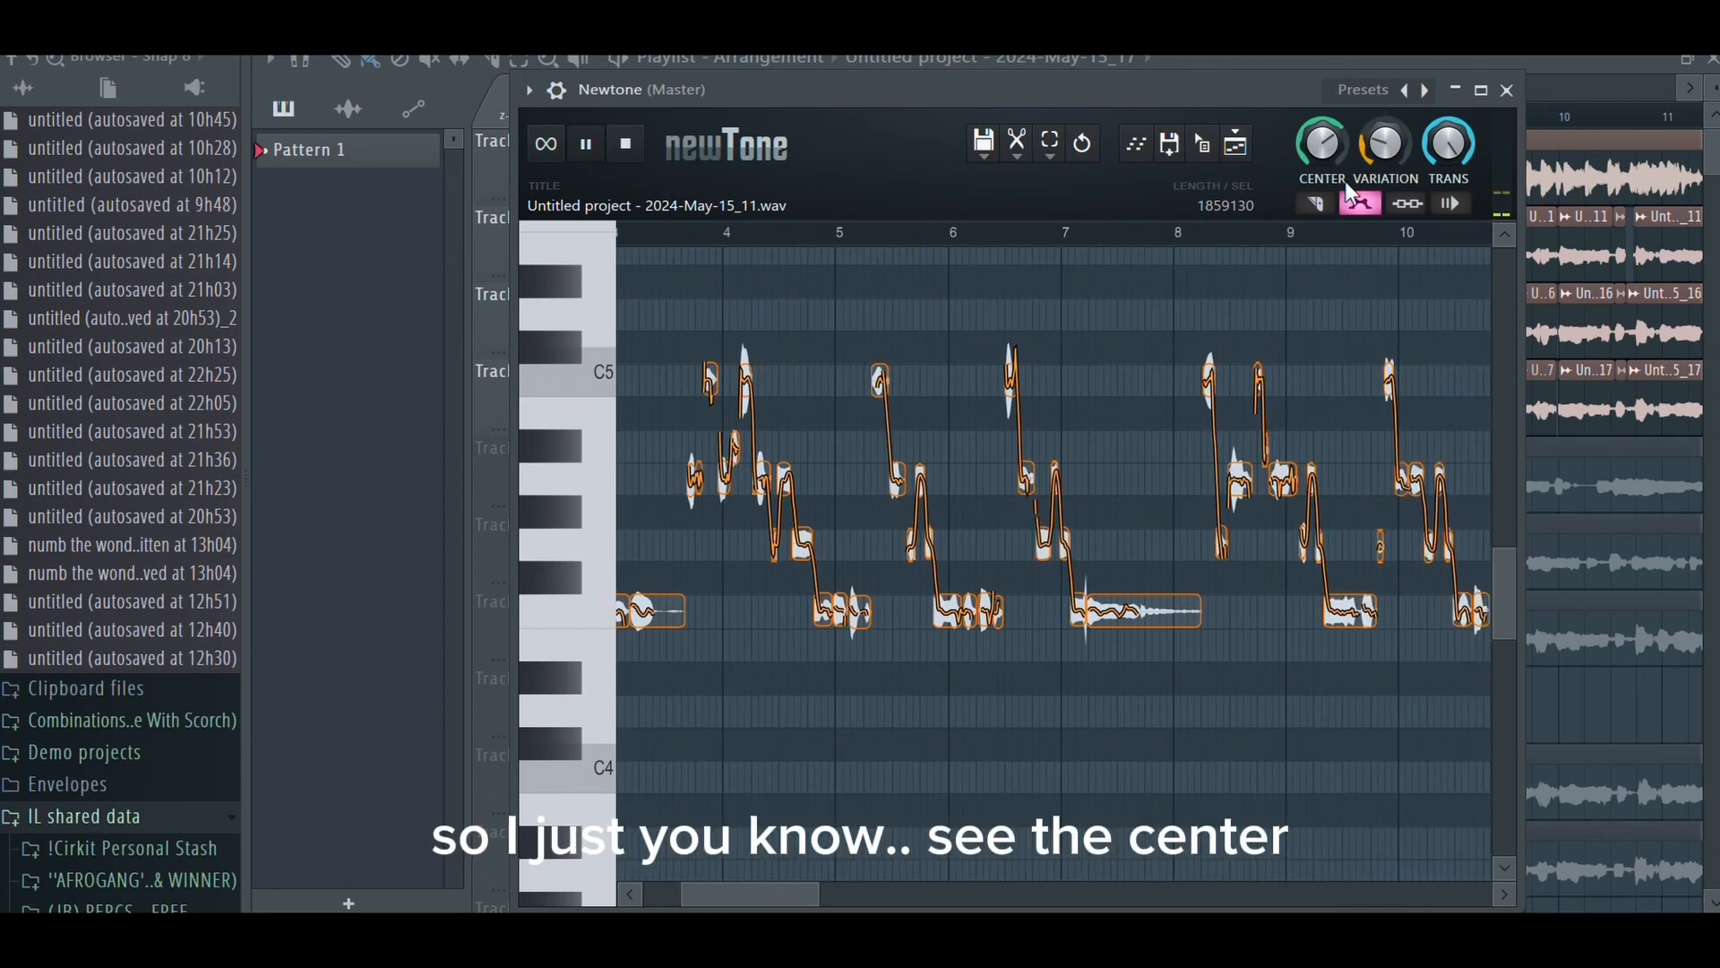
scroll(1292, 230, "up", 6)
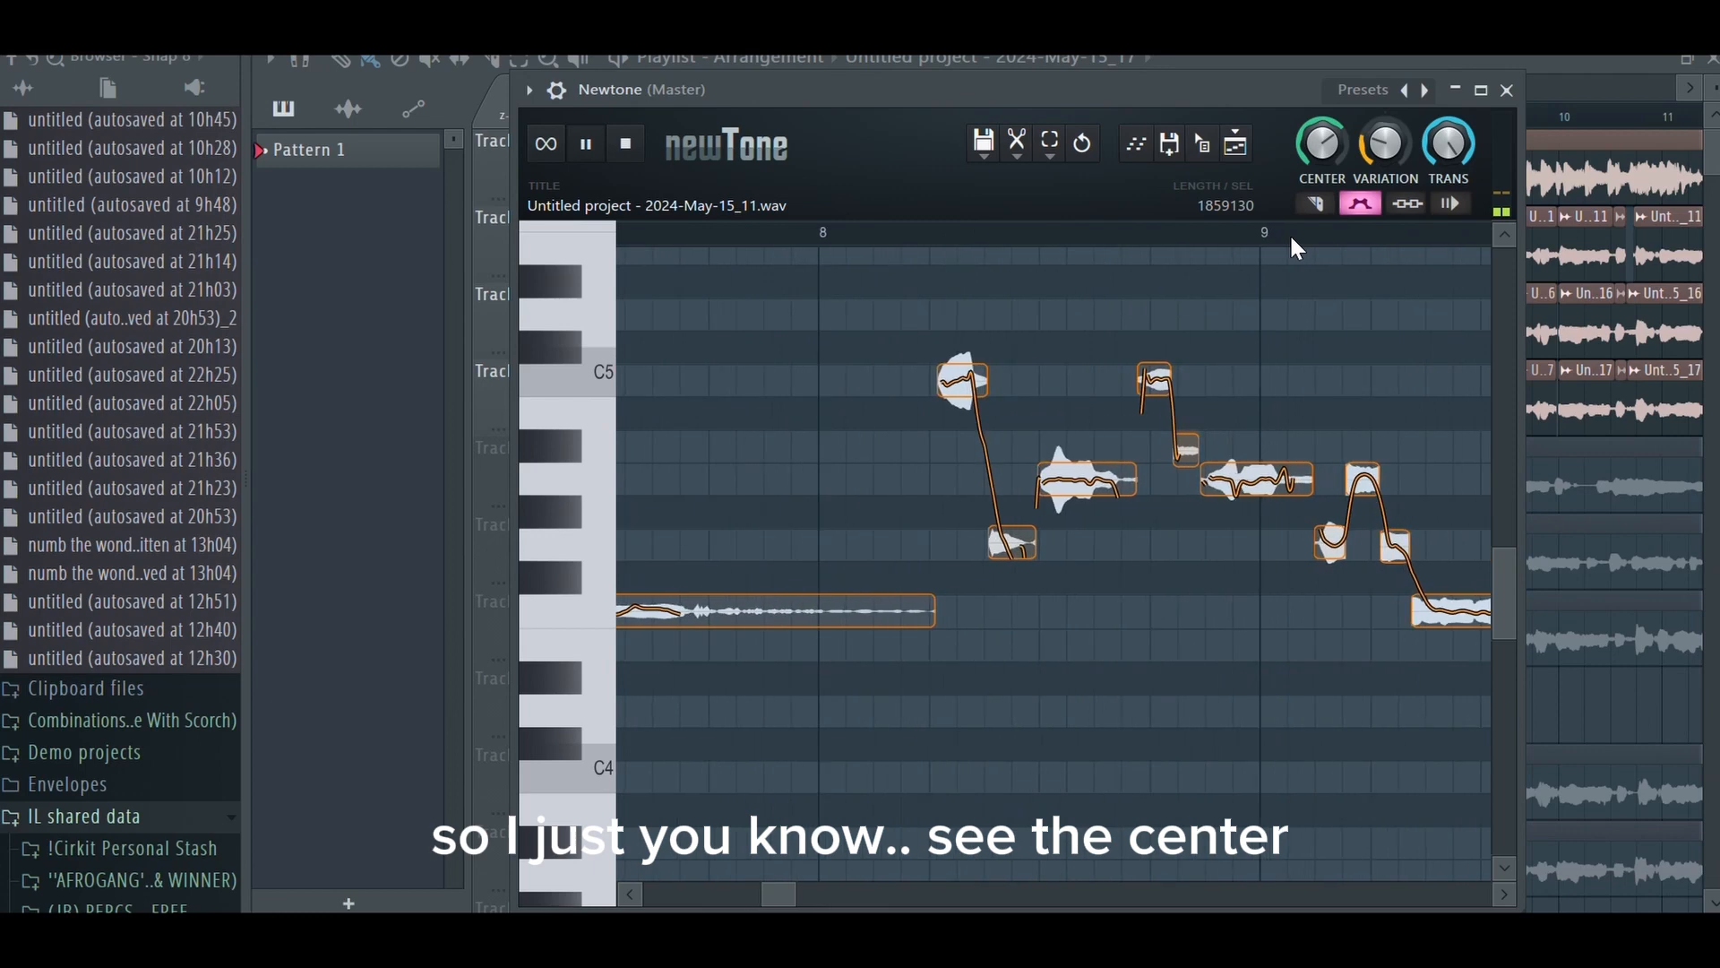
scroll(1291, 239, "up", 4)
scroll(1092, 242, "up", 3)
mouse_move(1080, 484)
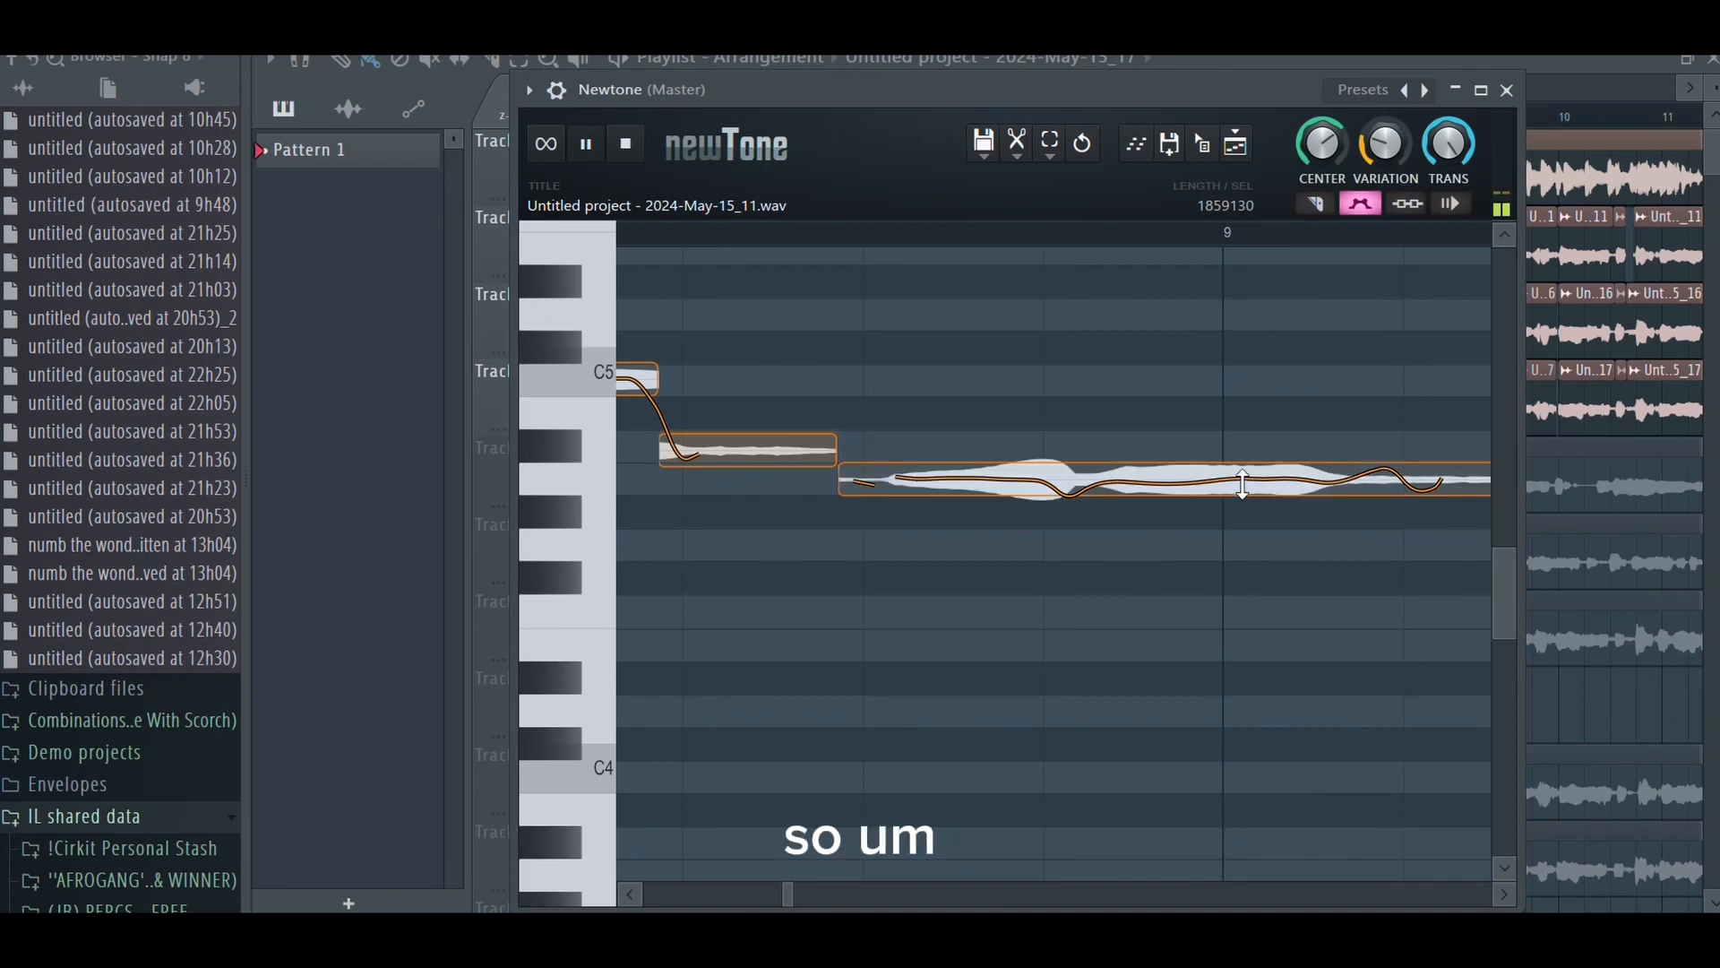
left_click_drag(1208, 527, 1204, 493)
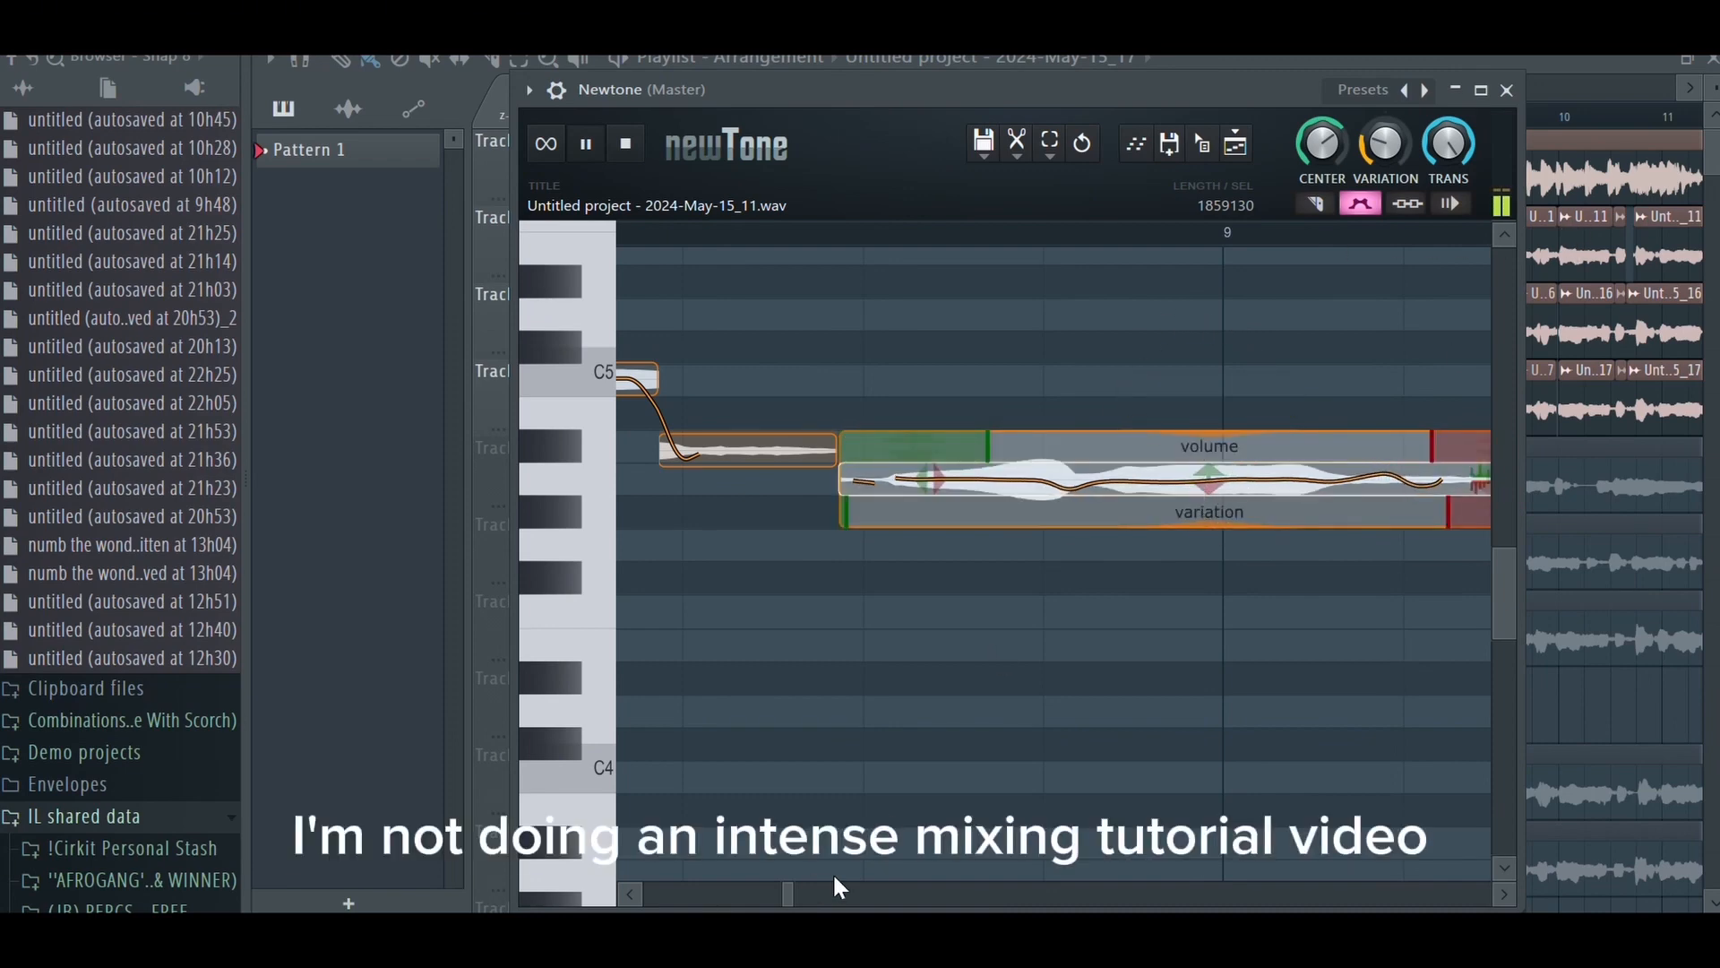
- Send the pitch-corrected vocal from Newtone to the playlist
left_click_drag(794, 892, 950, 851)
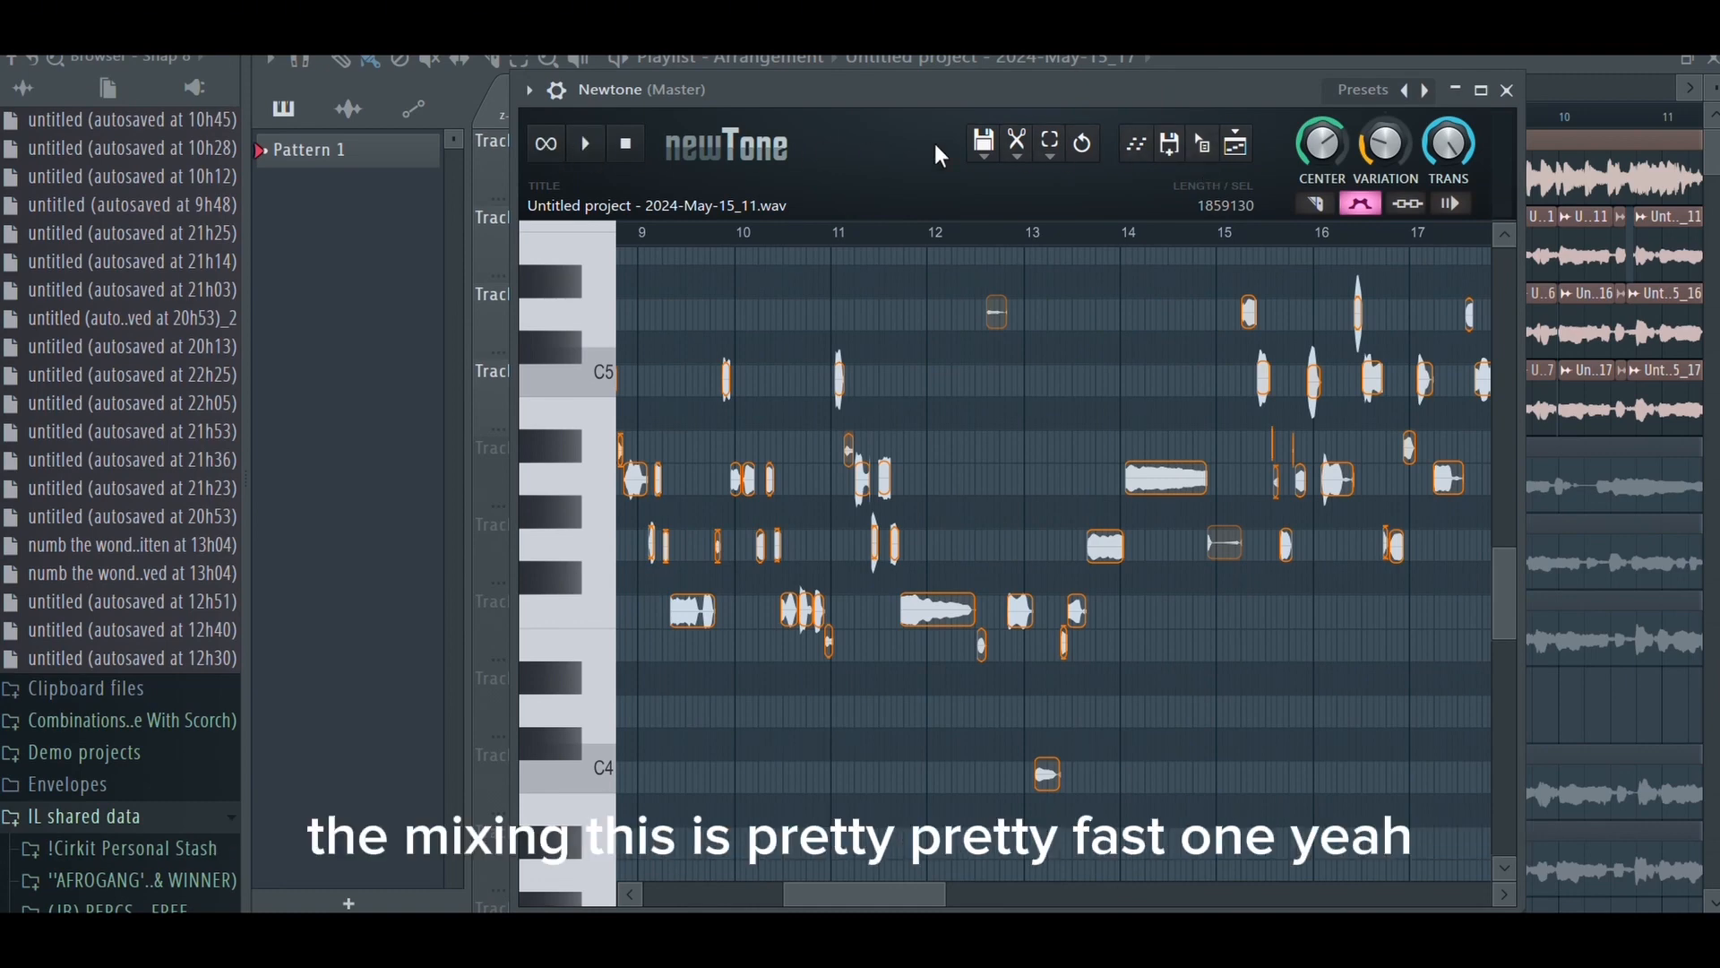
left_click_drag(1205, 164, 857, 852)
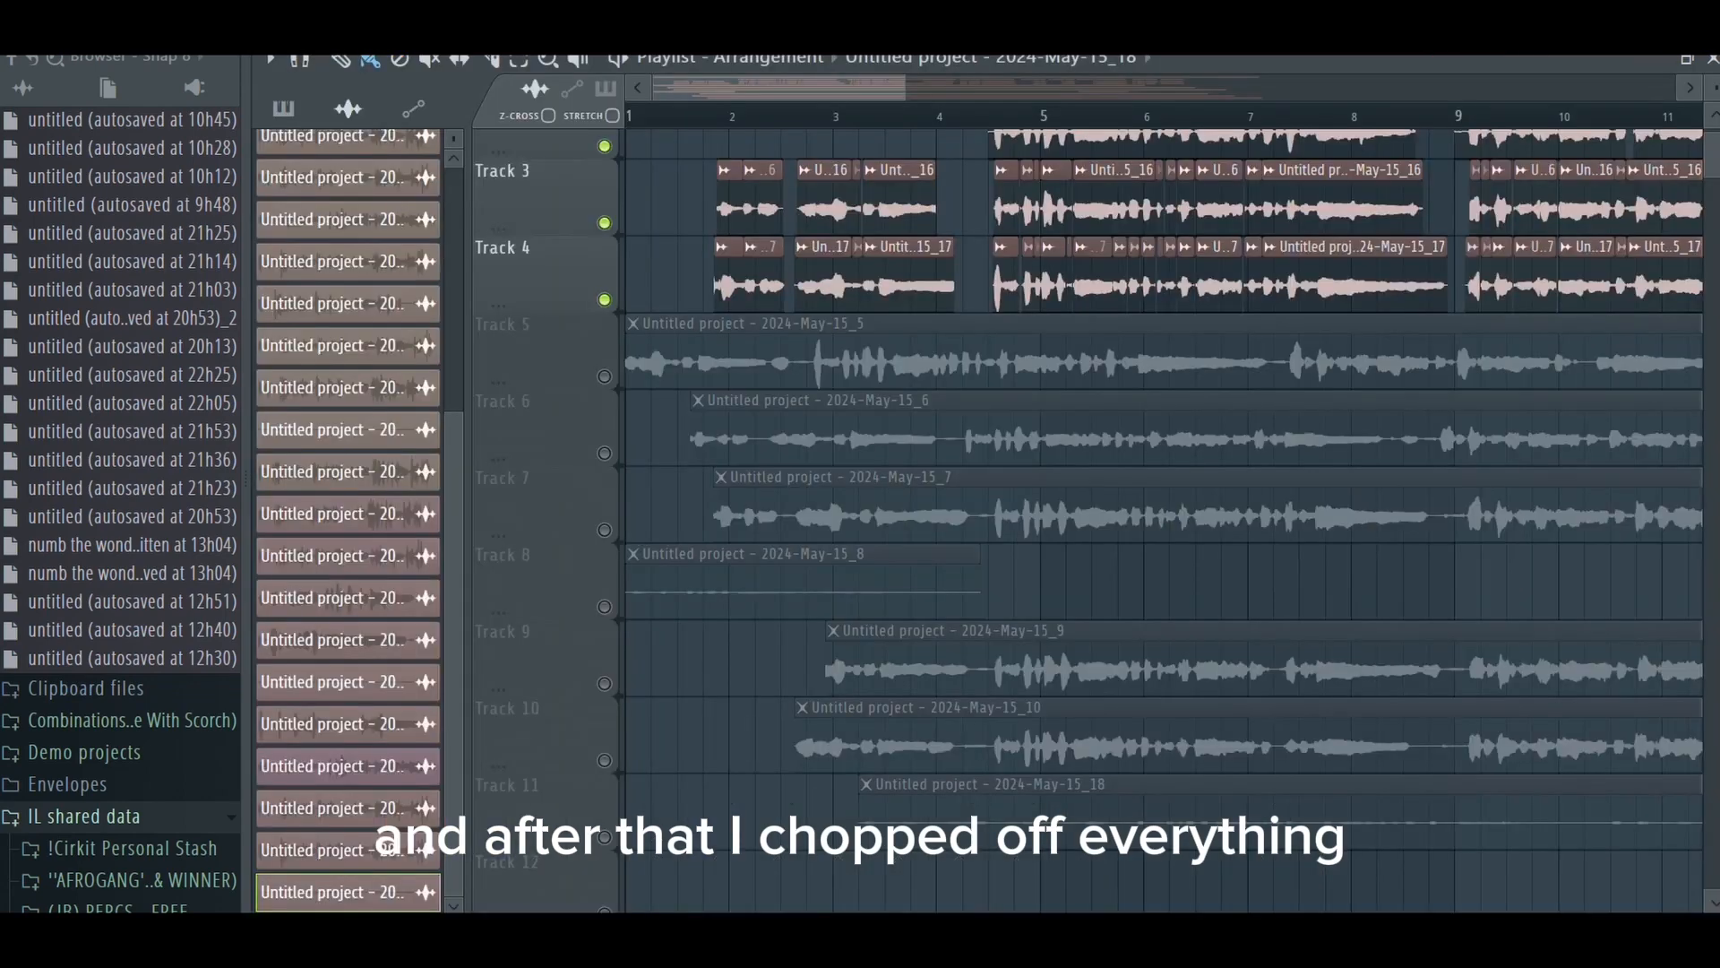
- Delete the muted, unused vocal takes on tracks 5 to 11 at the start of the arrangement
scroll(884, 369, "up", 3)
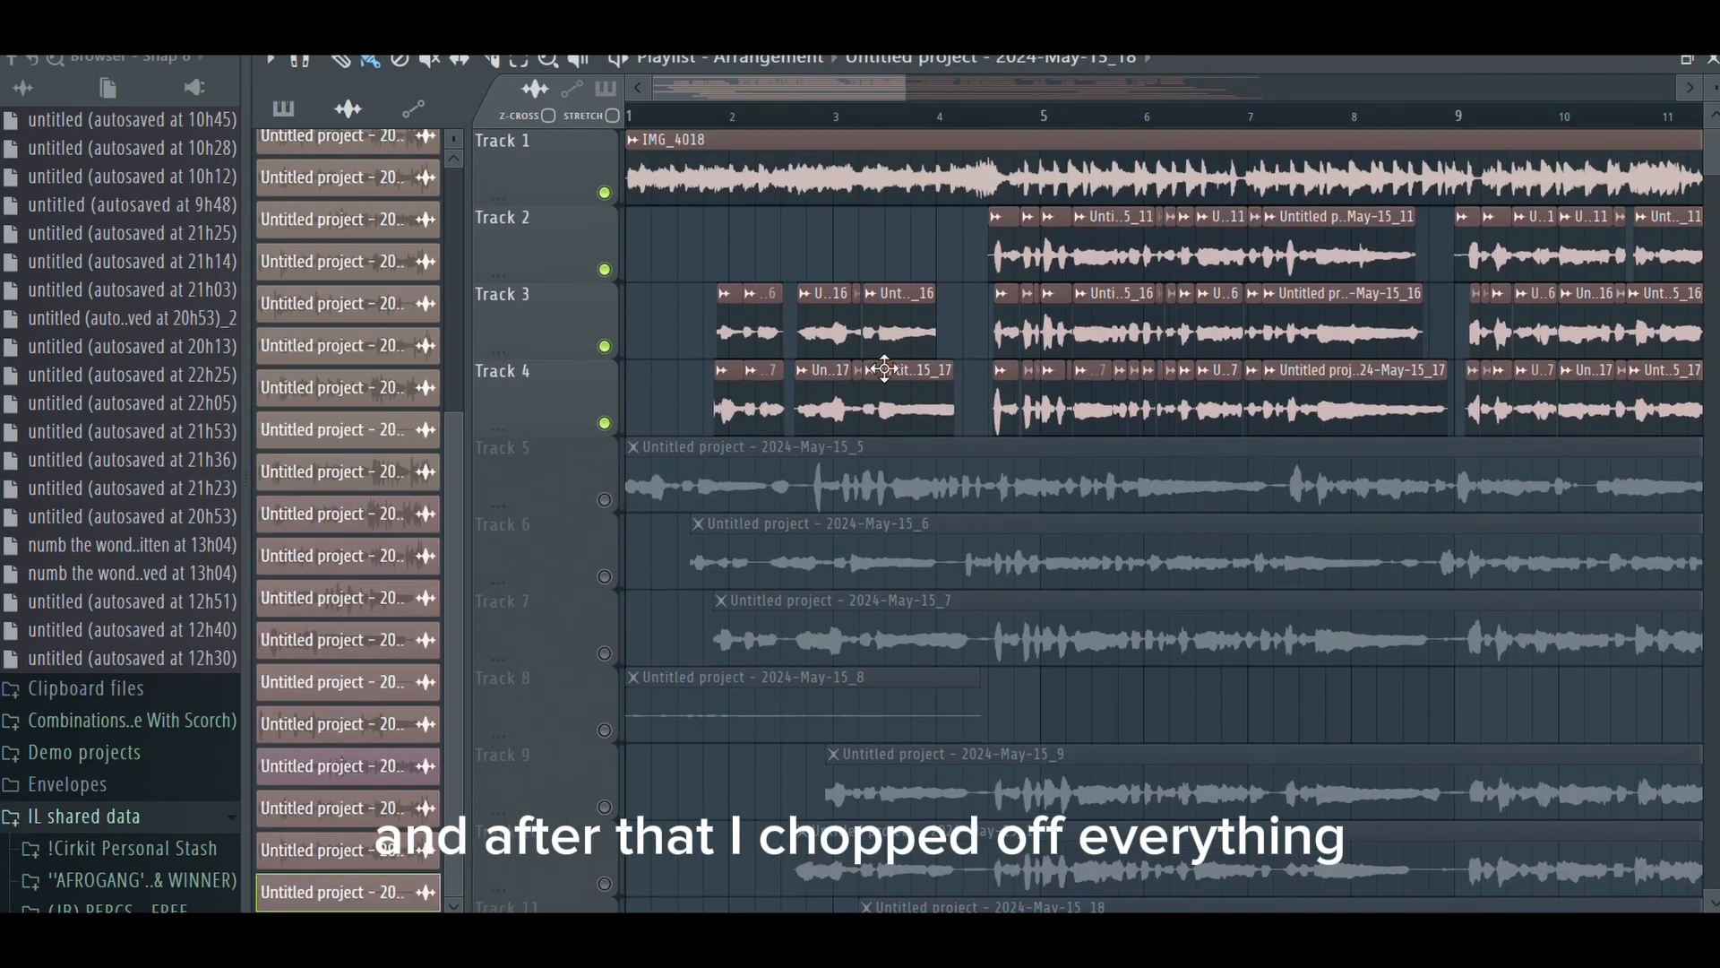
right_click(897, 479)
right_click(898, 549)
right_click(883, 627)
right_click(865, 704)
right_click(1050, 778)
right_click(1057, 833)
right_click(1068, 900)
- Examine the chopped and comped vocal clips and doubles on tracks 2 to 4 along the whole arrangement
scroll(978, 330, "up", 1)
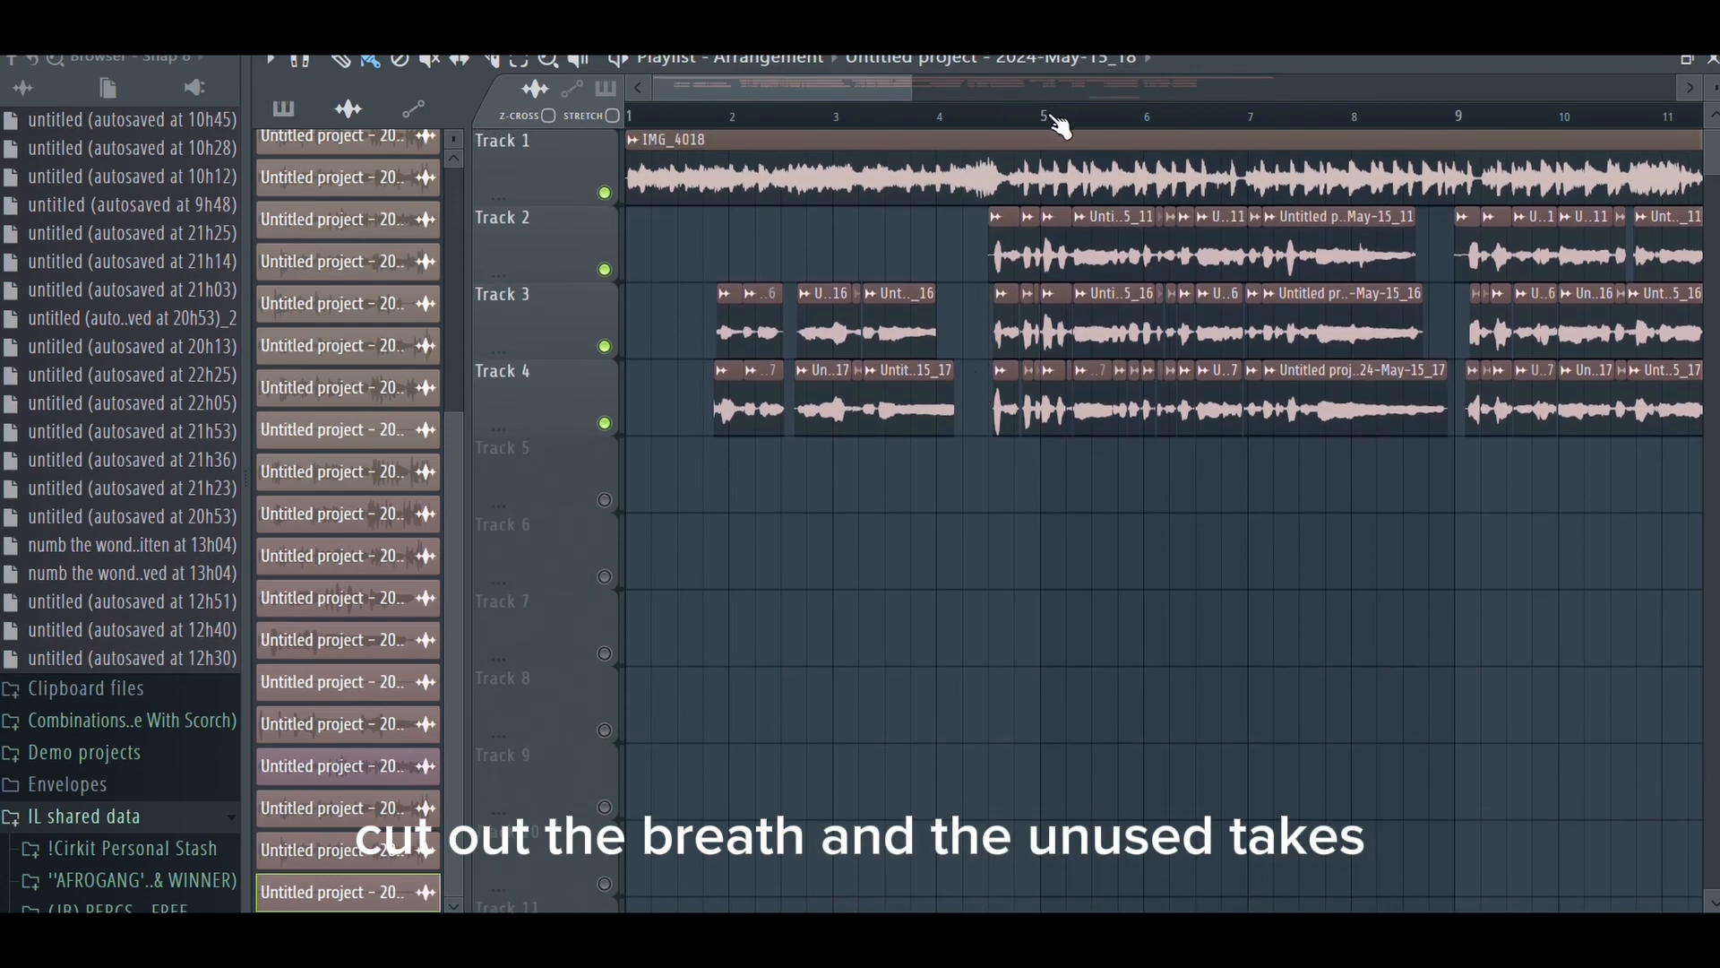
scroll(1469, 139, "up", 8)
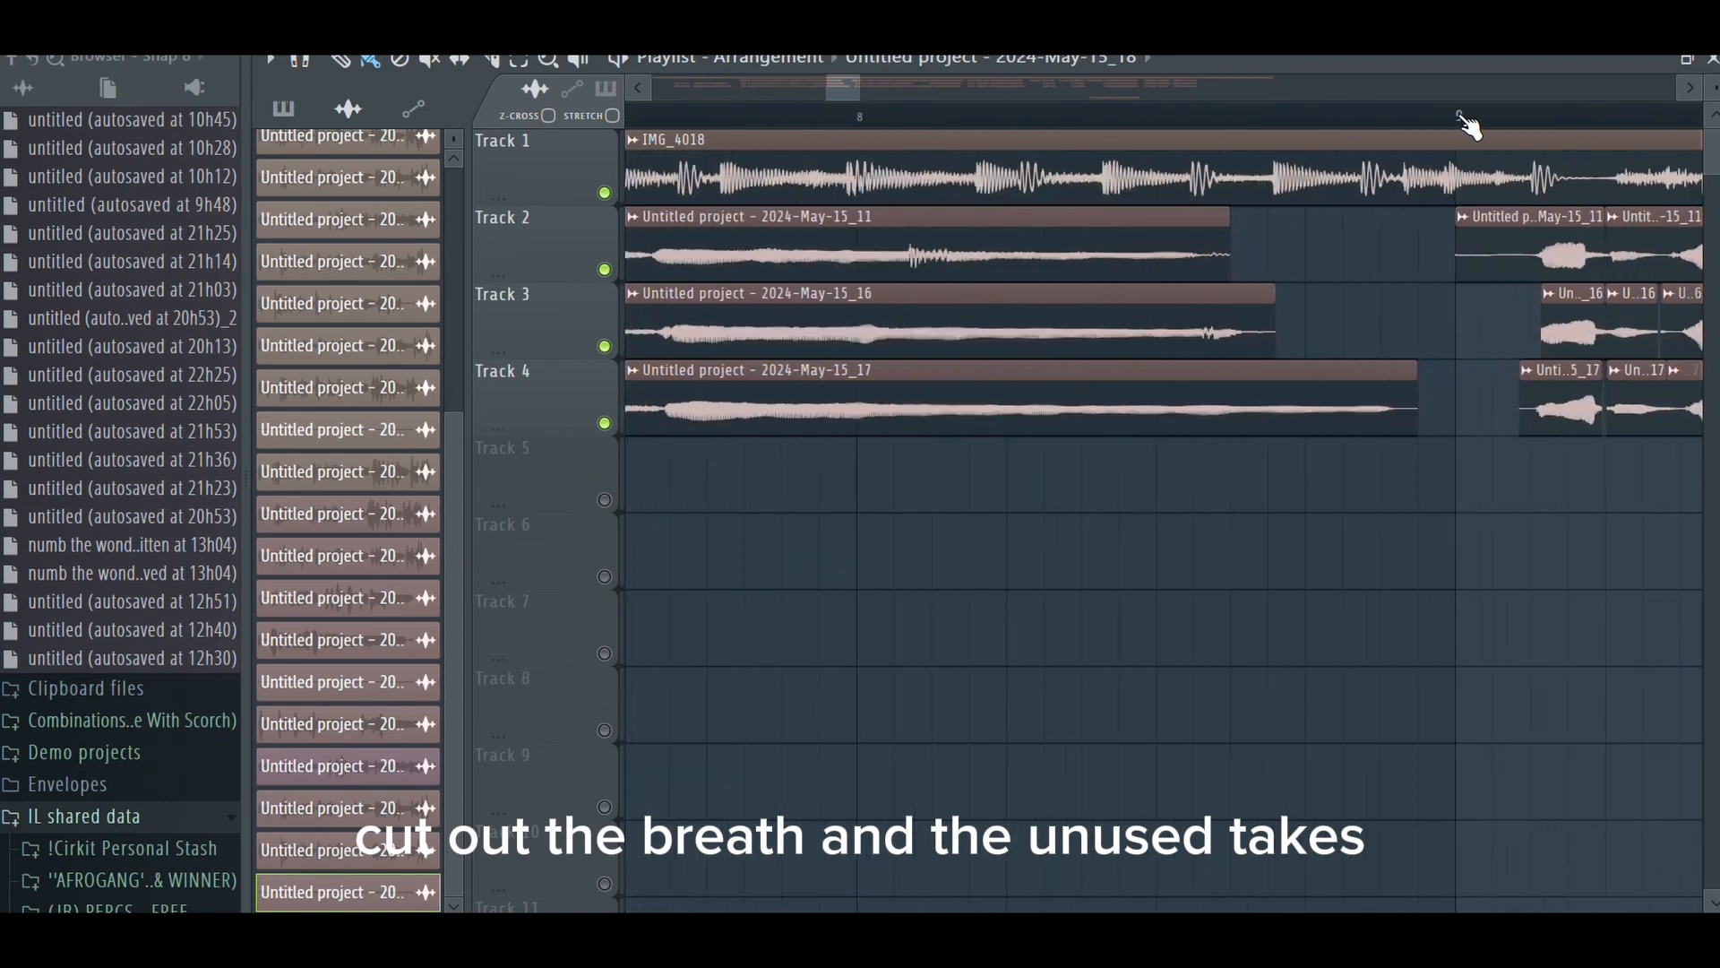
scroll(1352, 139, "down", 8)
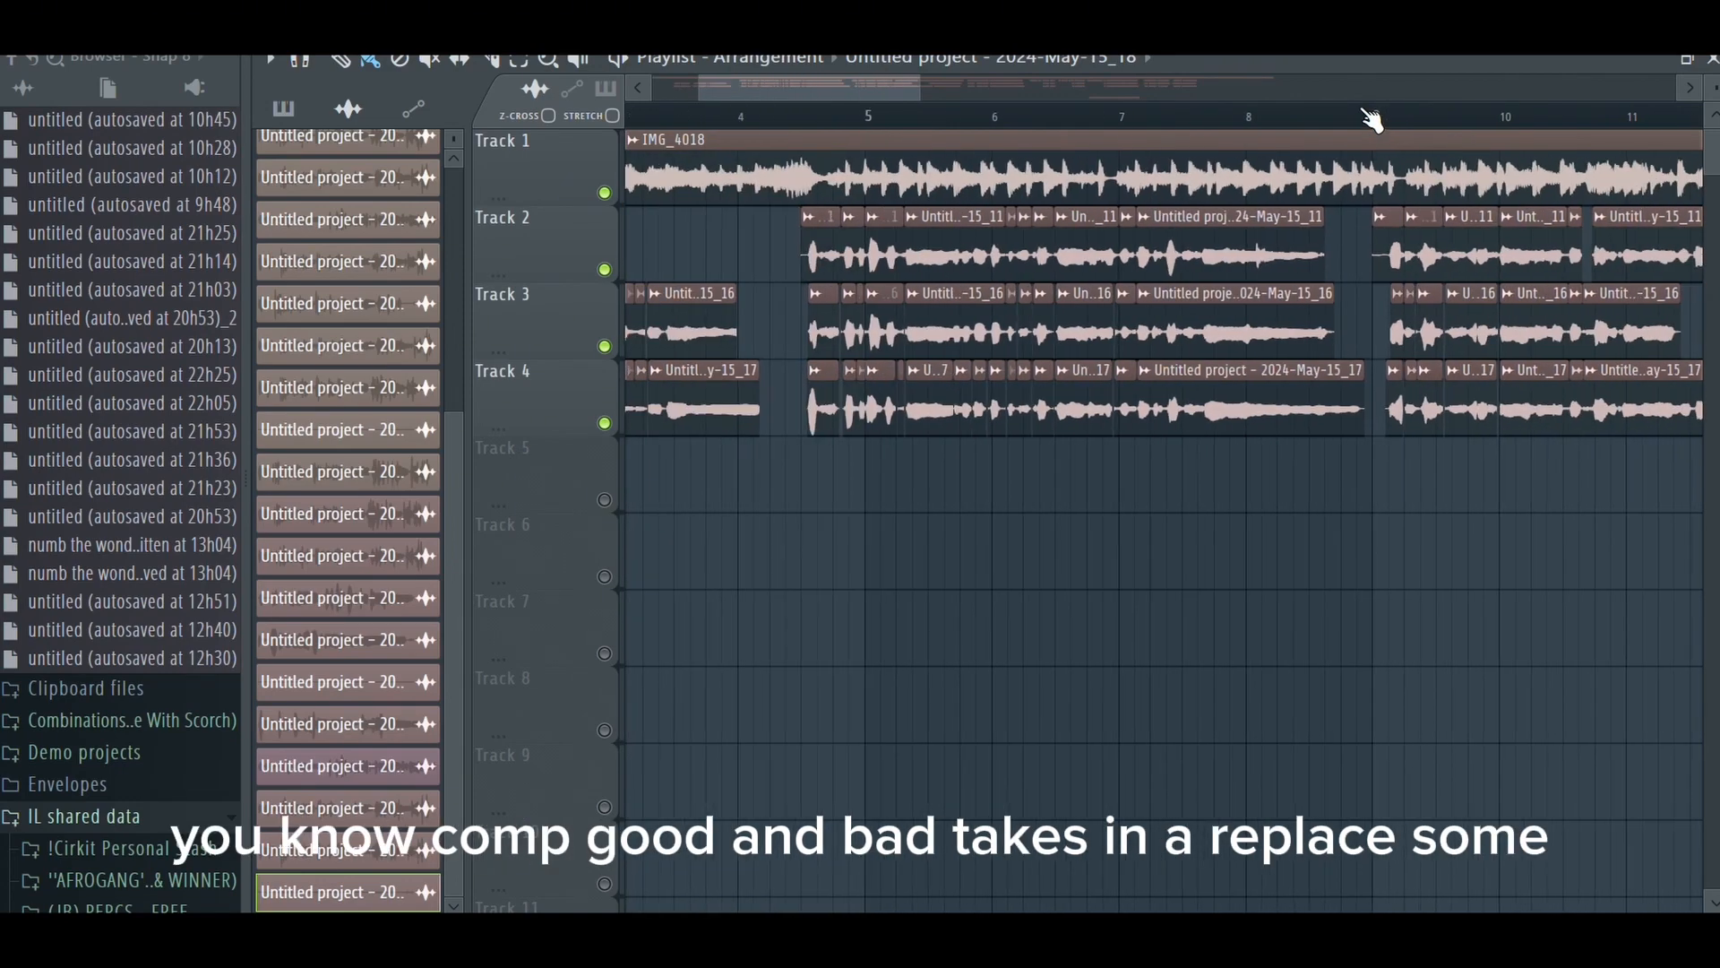
left_click_drag(825, 83, 1072, 118)
scroll(1066, 114, "up", 5)
scroll(1066, 114, "down", 5)
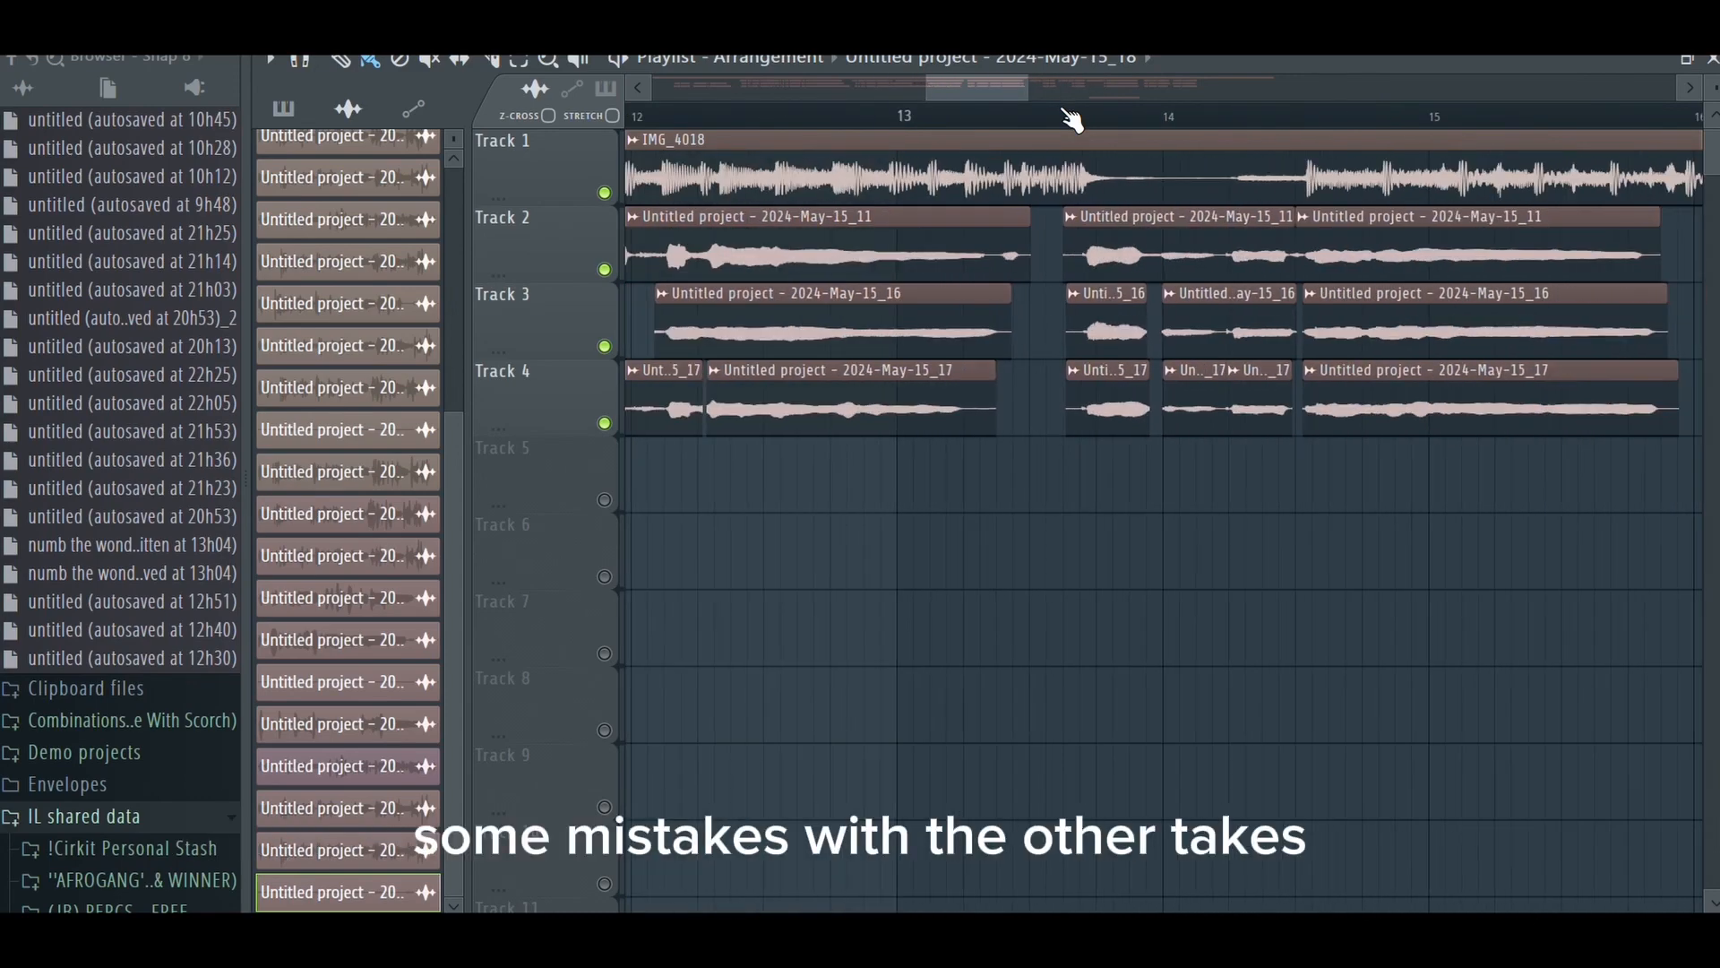
left_click_drag(964, 88, 1067, 130)
scroll(1021, 141, "up", 3)
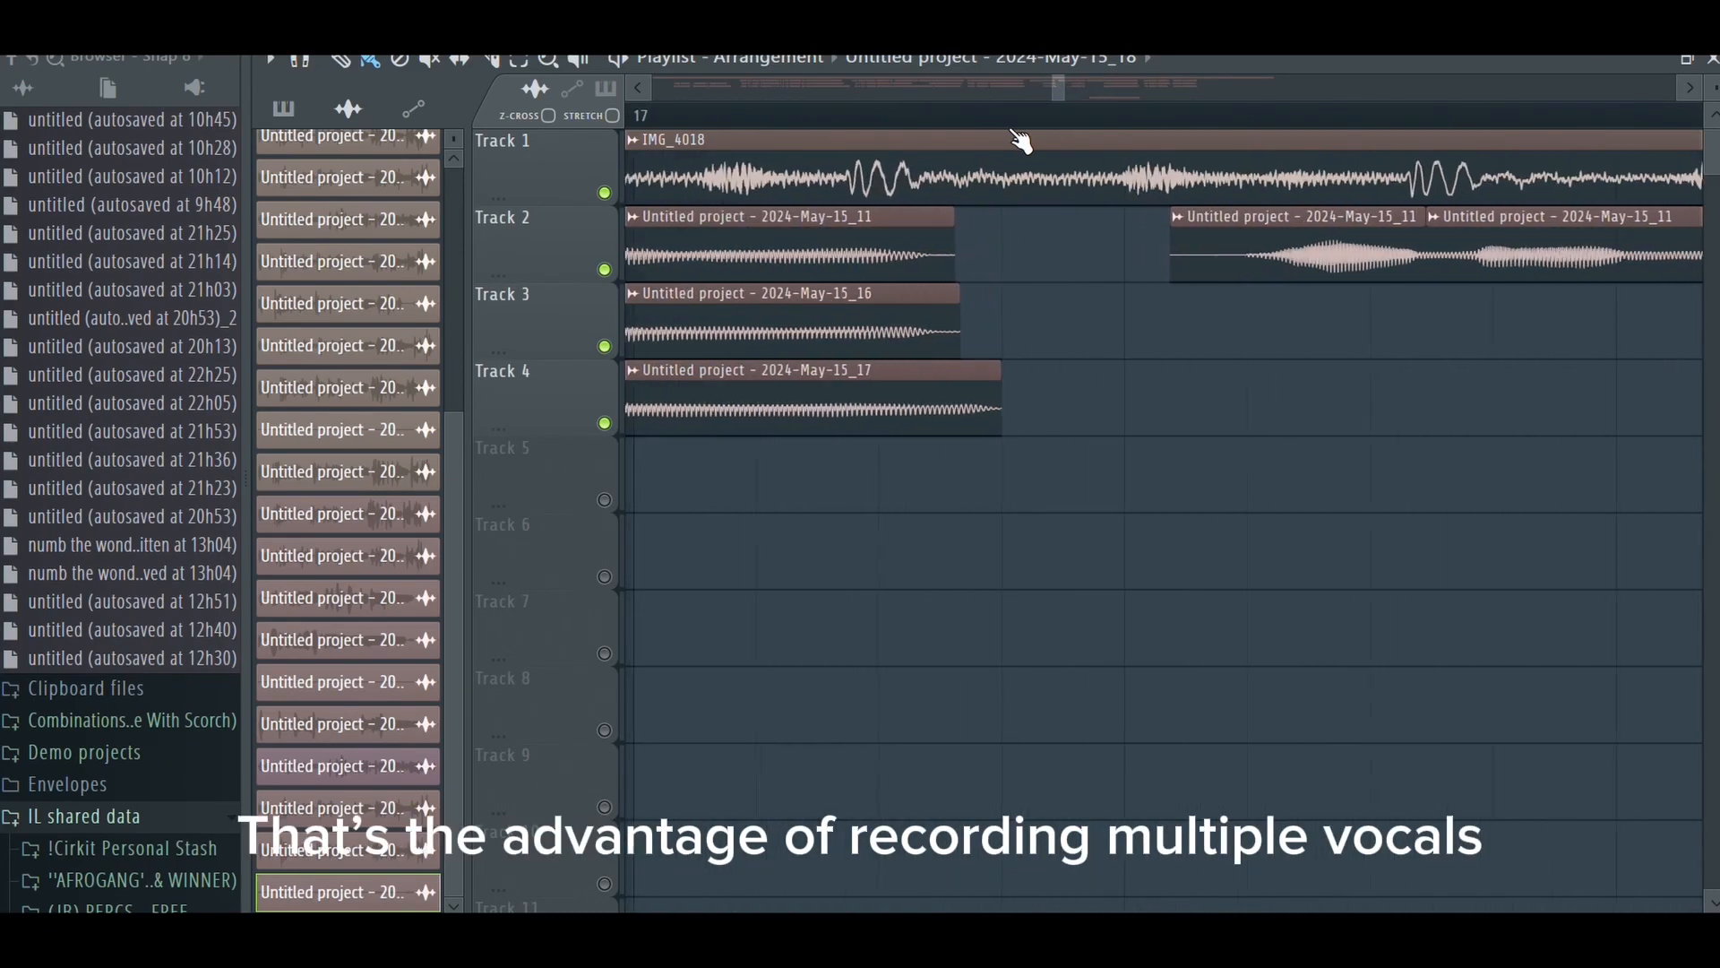
scroll(1022, 141, "down", 2)
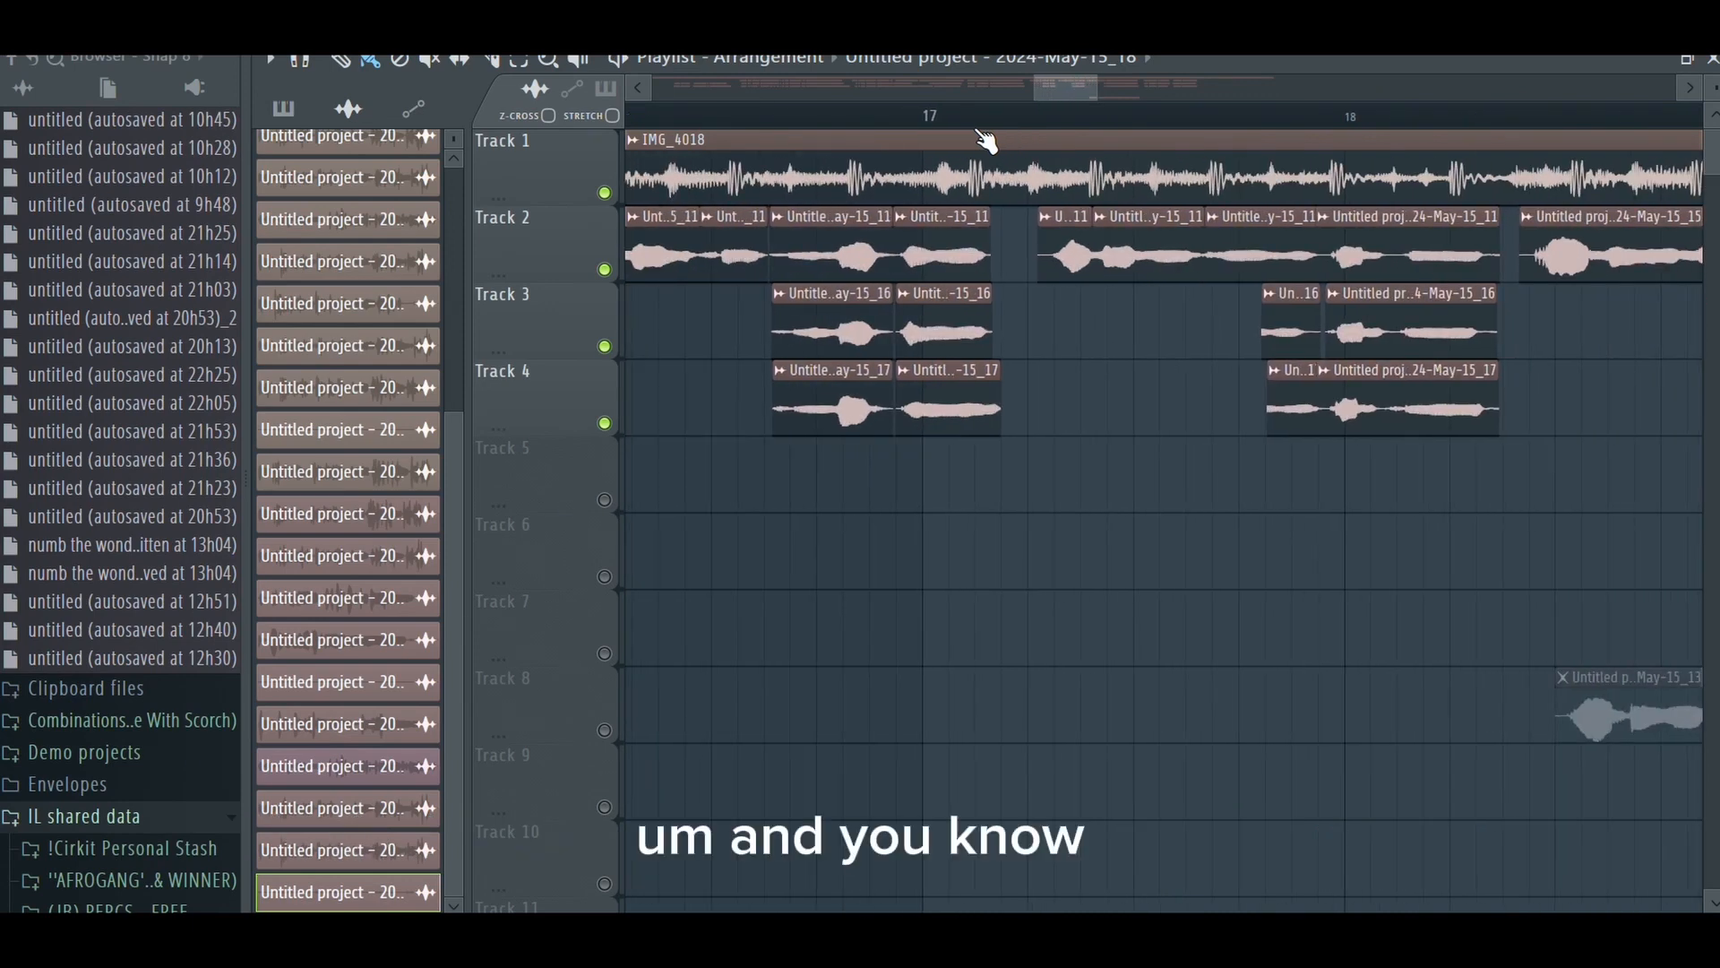
left_click_drag(1071, 84, 1107, 72)
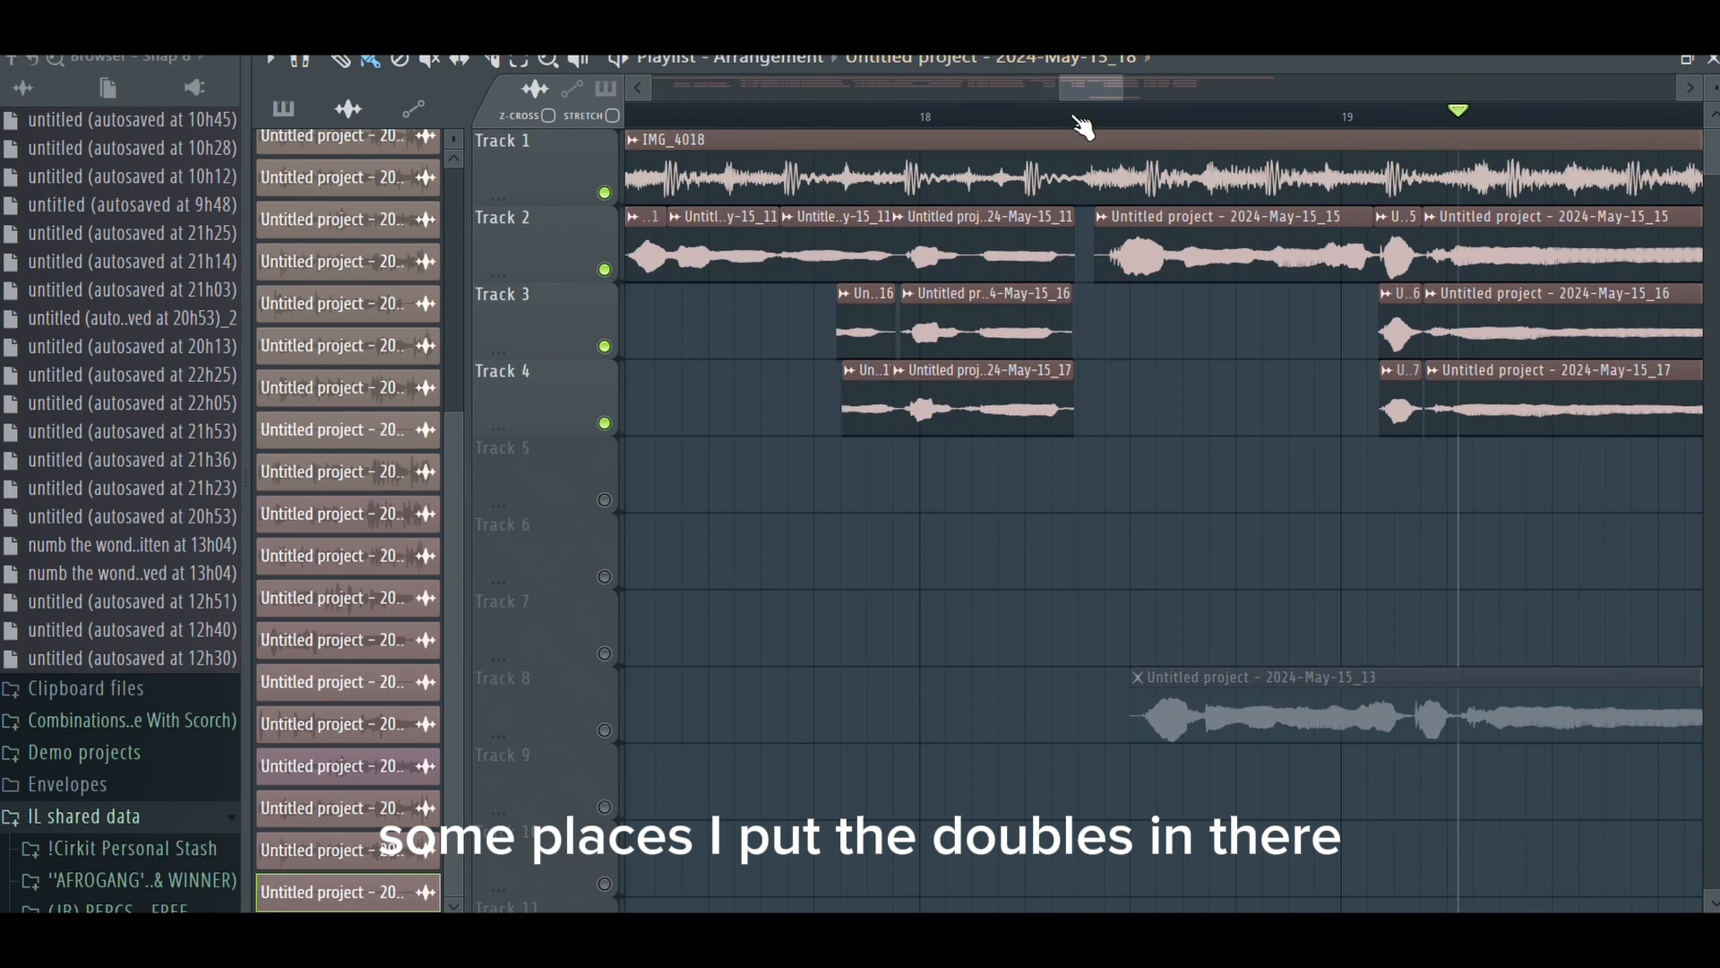
scroll(1082, 124, "up", 2)
left_click_drag(1083, 97, 750, 145)
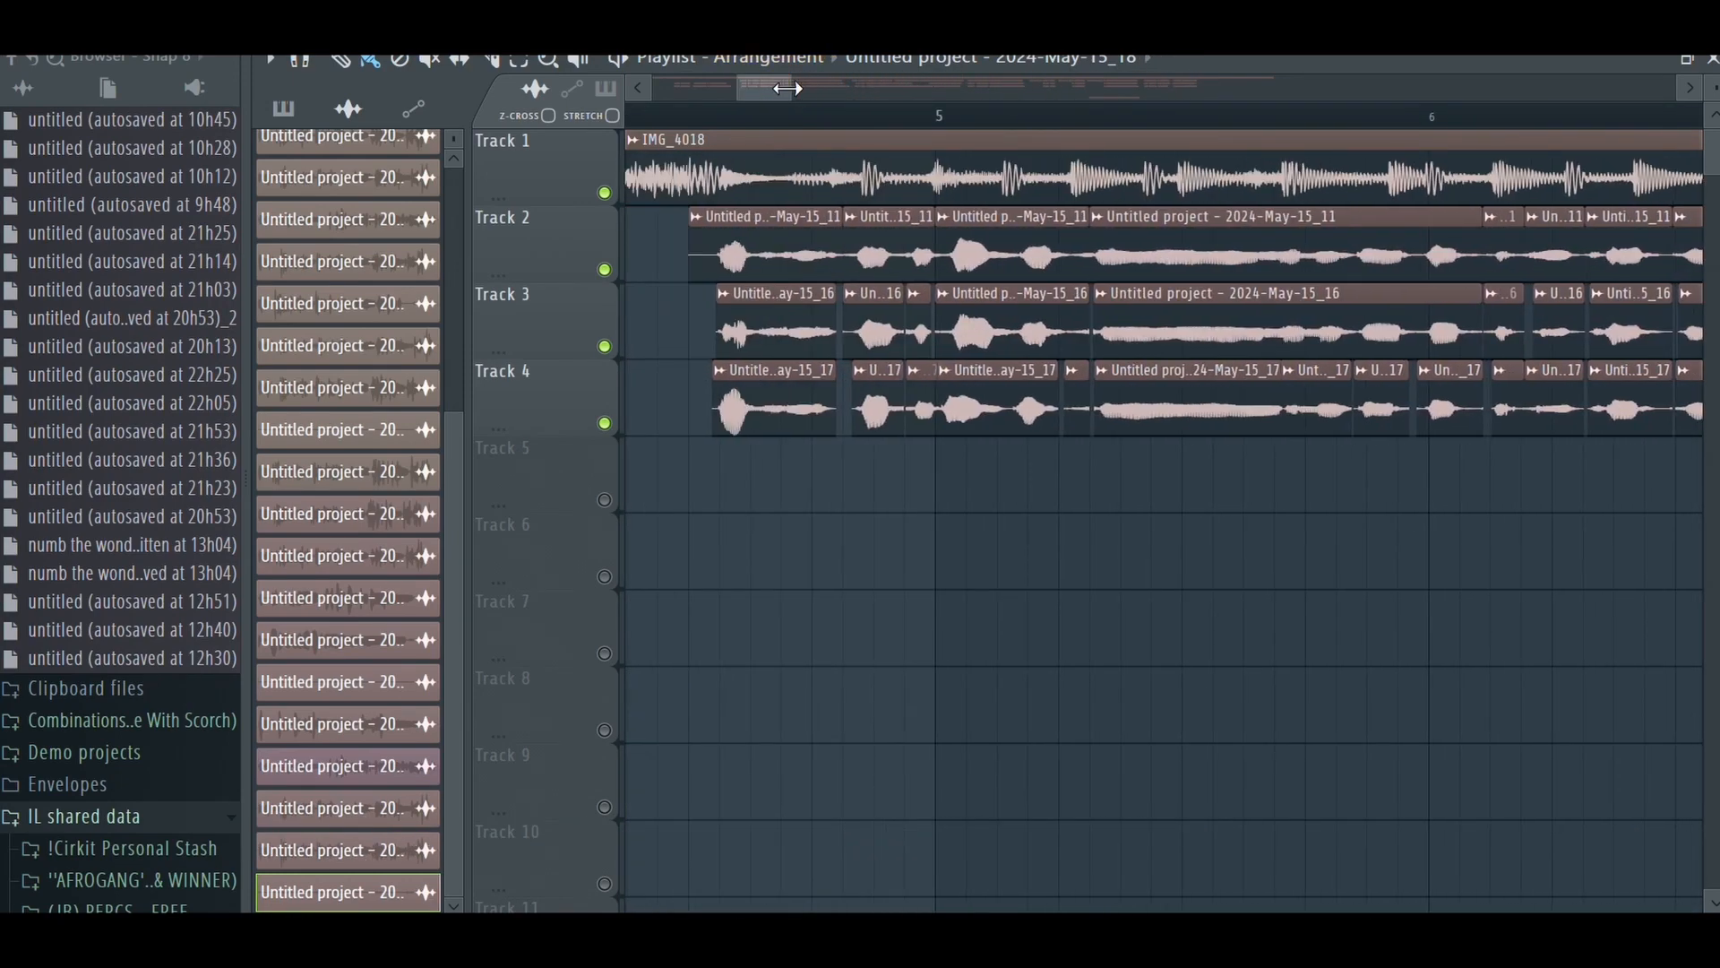
left_click_drag(788, 87, 1462, 88)
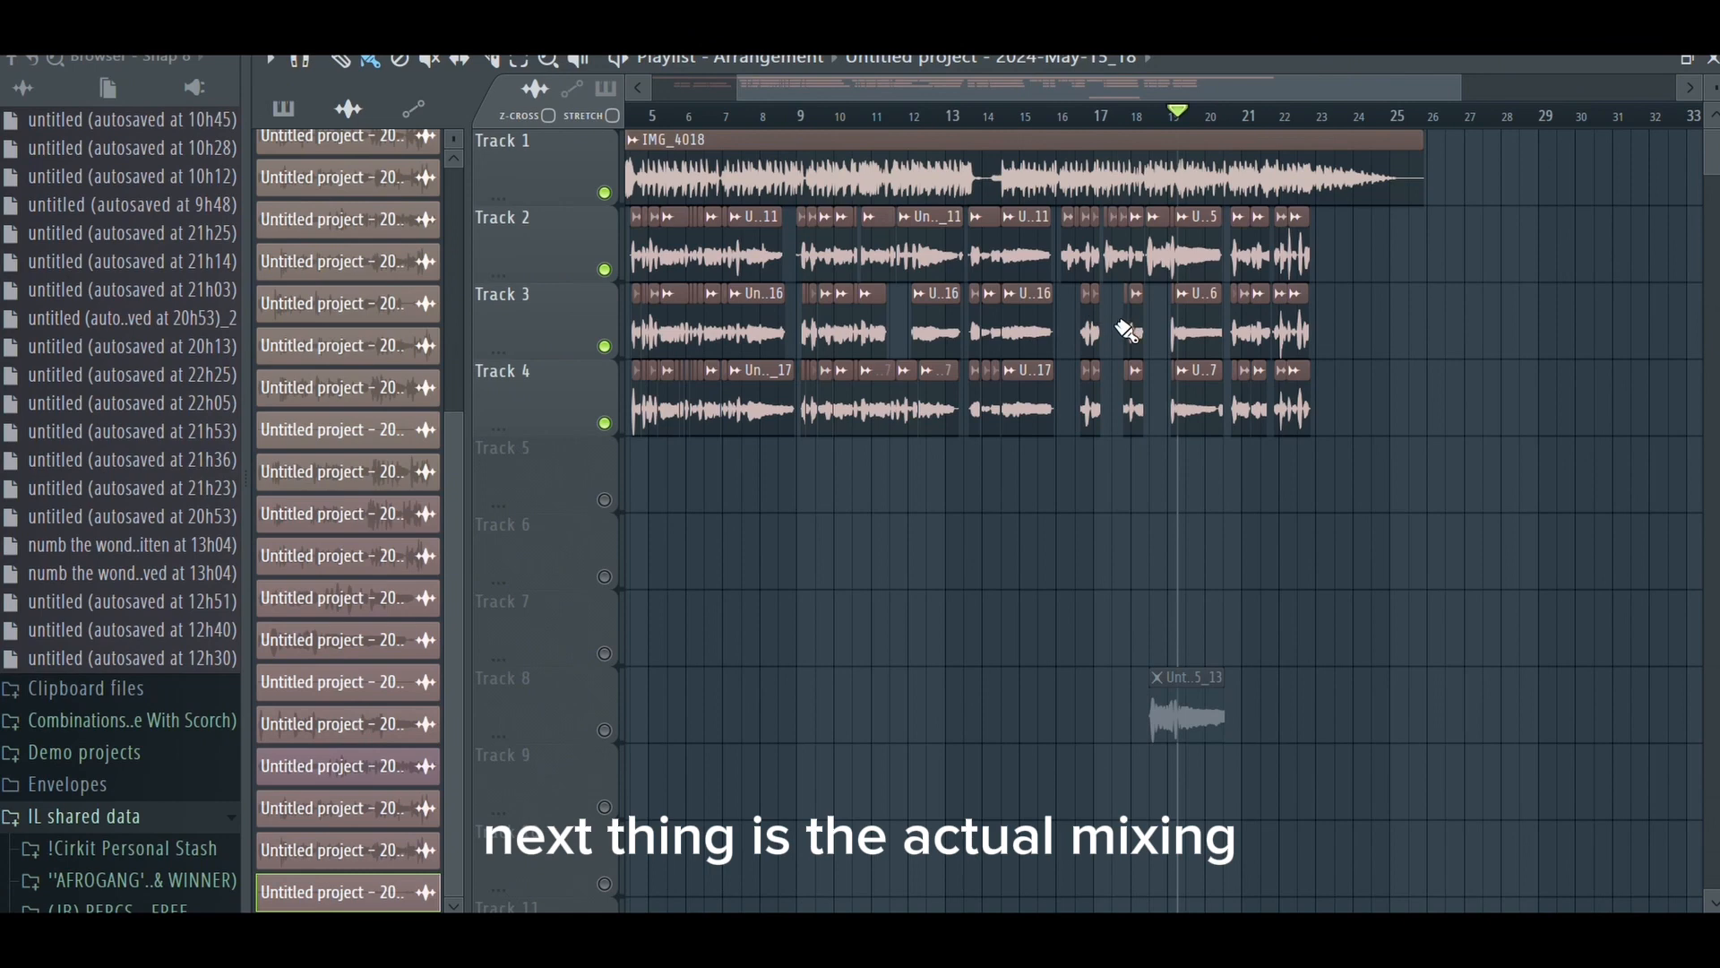
- Open the mixer and compare the plugin chains of the main vocal on insert 2 and the backup vocals on insert 3
key("F9")
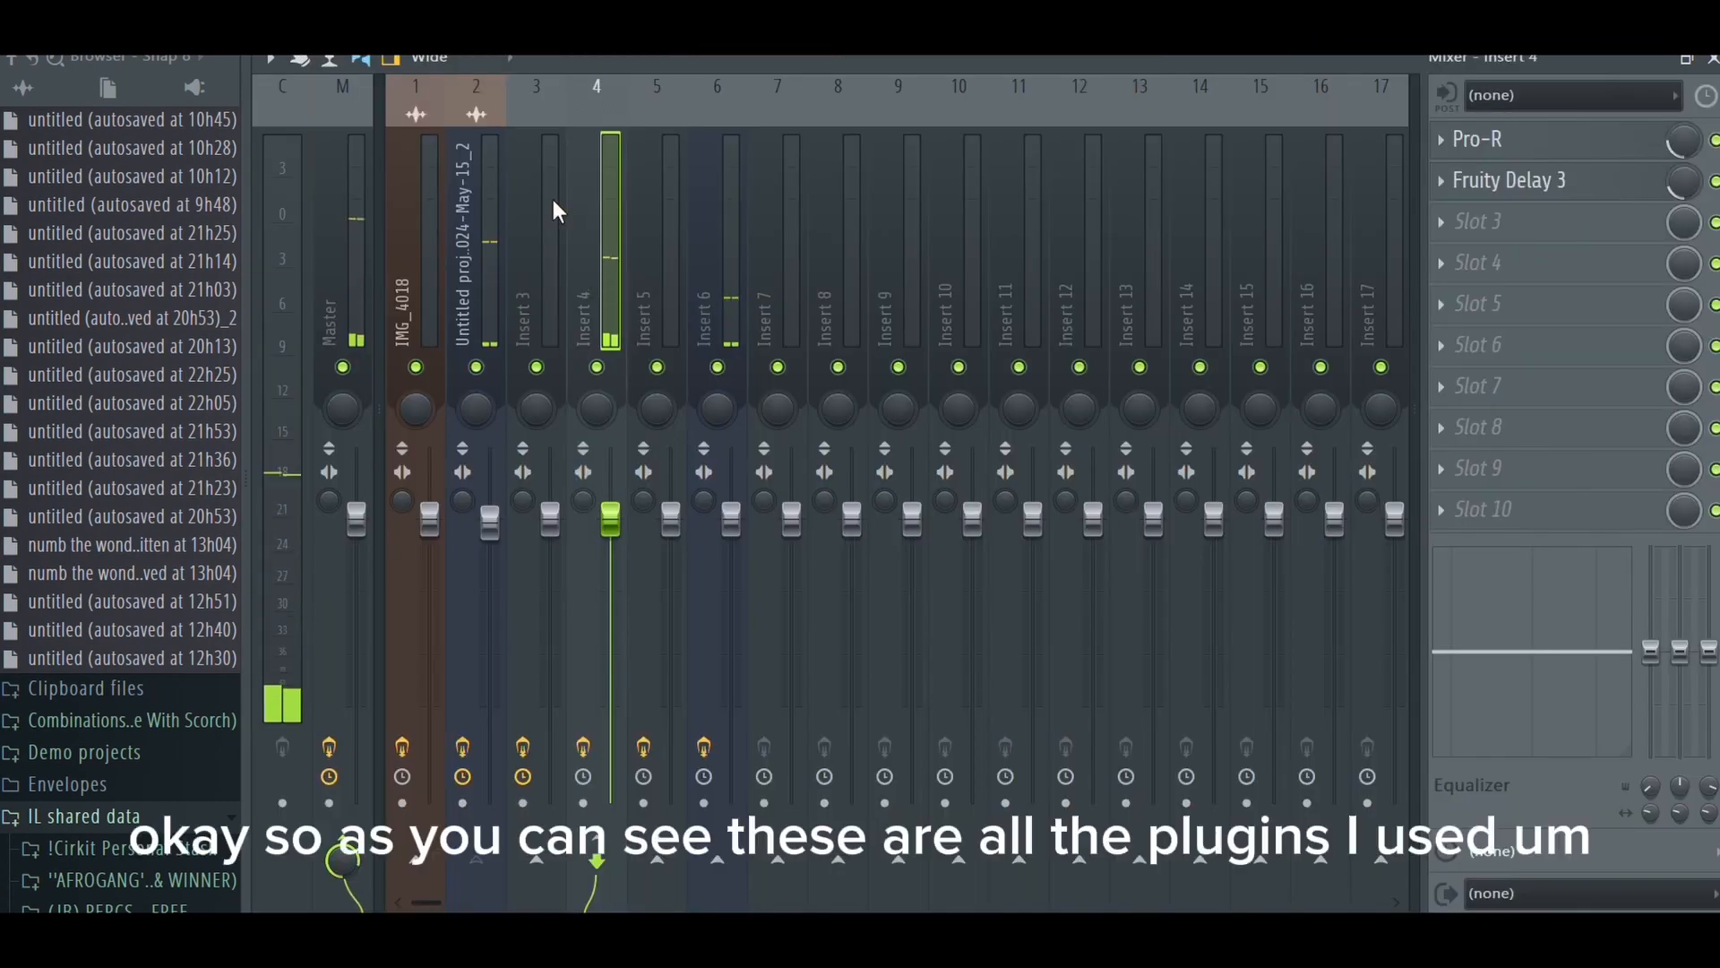
left_click(498, 183)
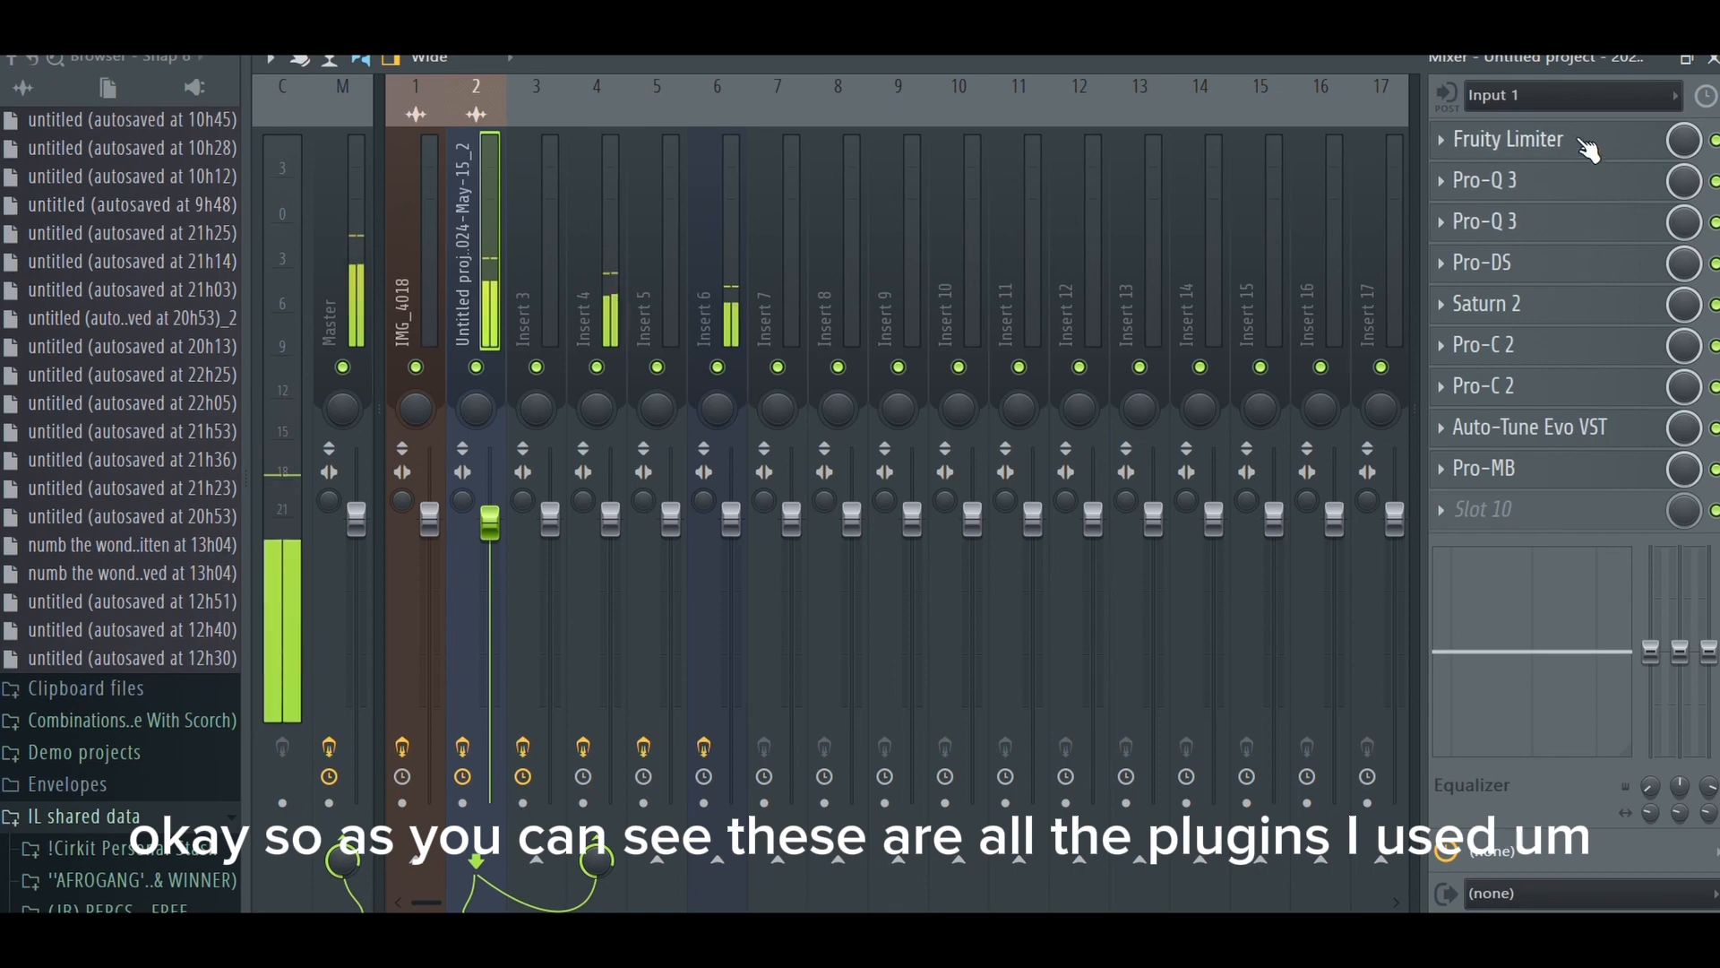
left_click(566, 213)
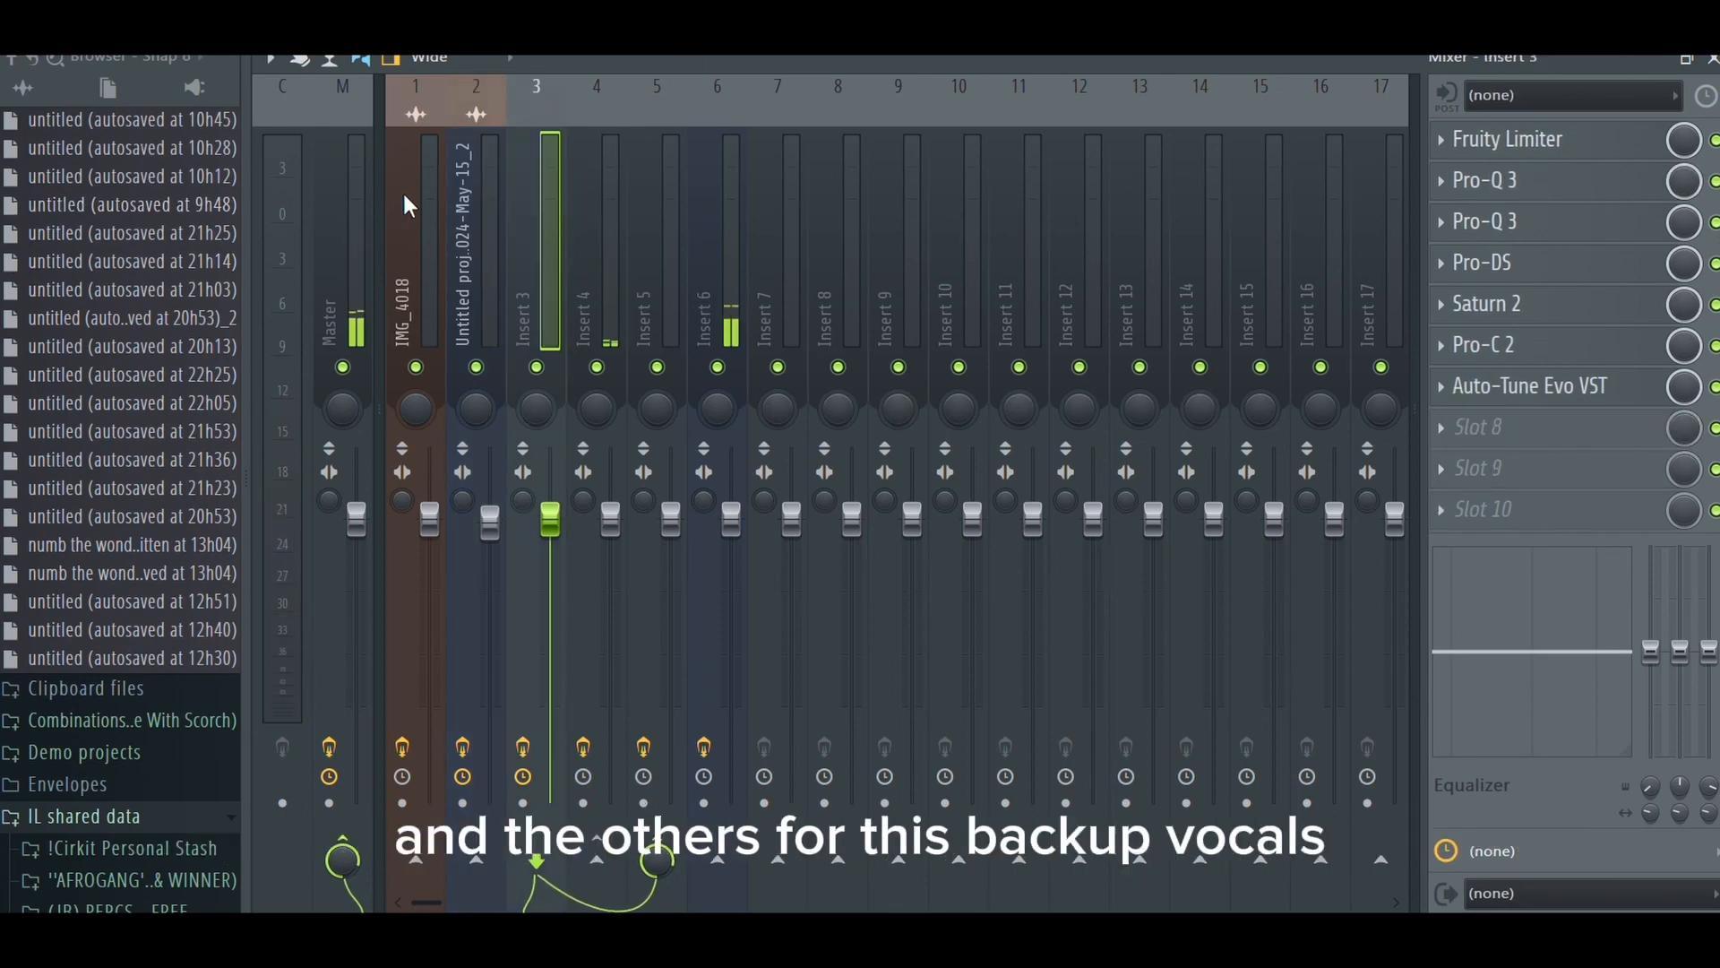
left_click(489, 240)
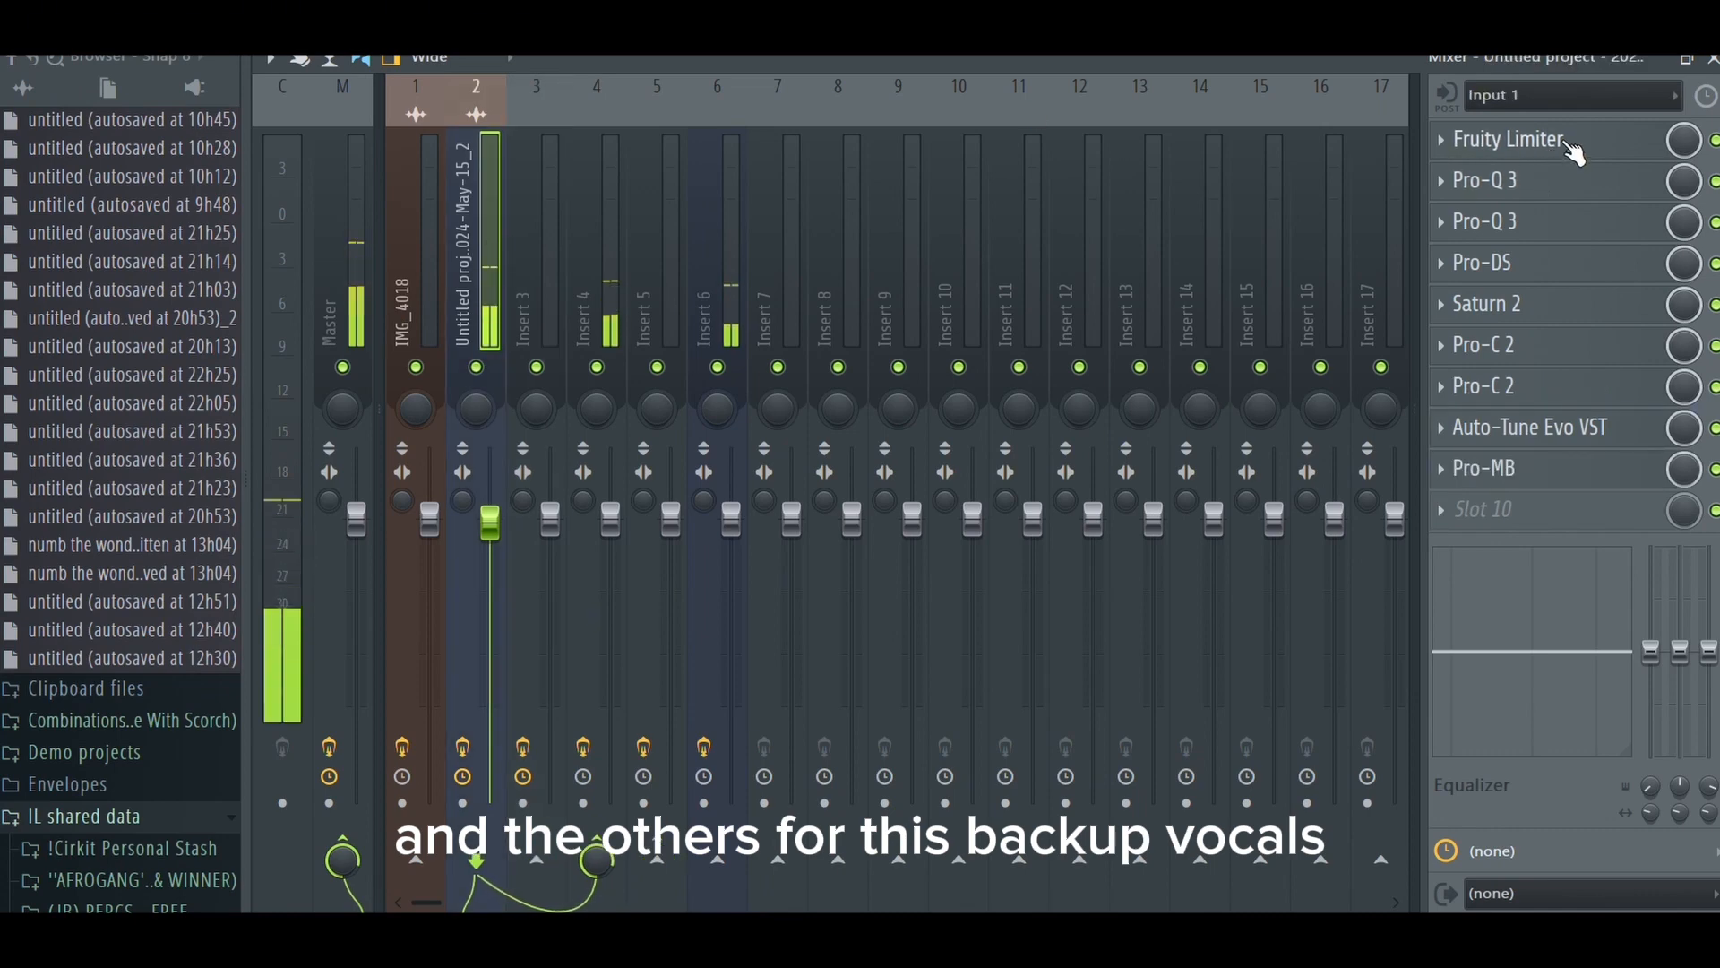
- Turn the noise gate gain down to minimum in the main vocal's Fruity Limiter, and close the plugin
left_click(1564, 141)
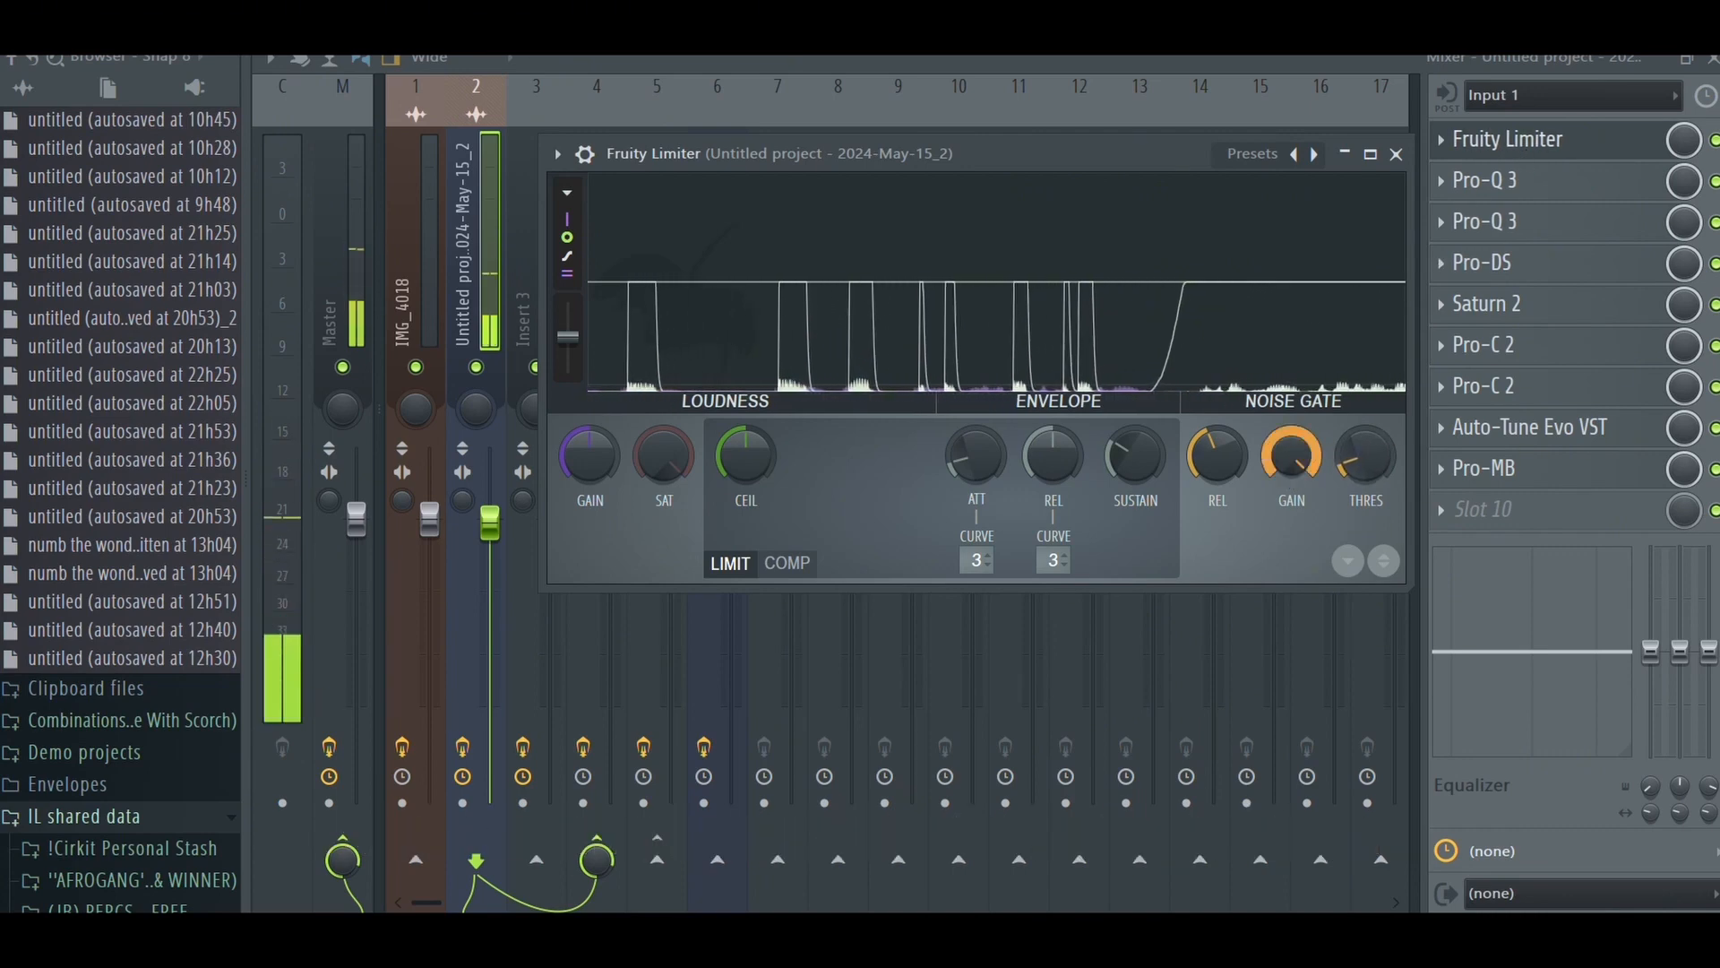
left_click_drag(1291, 457, 1291, 547)
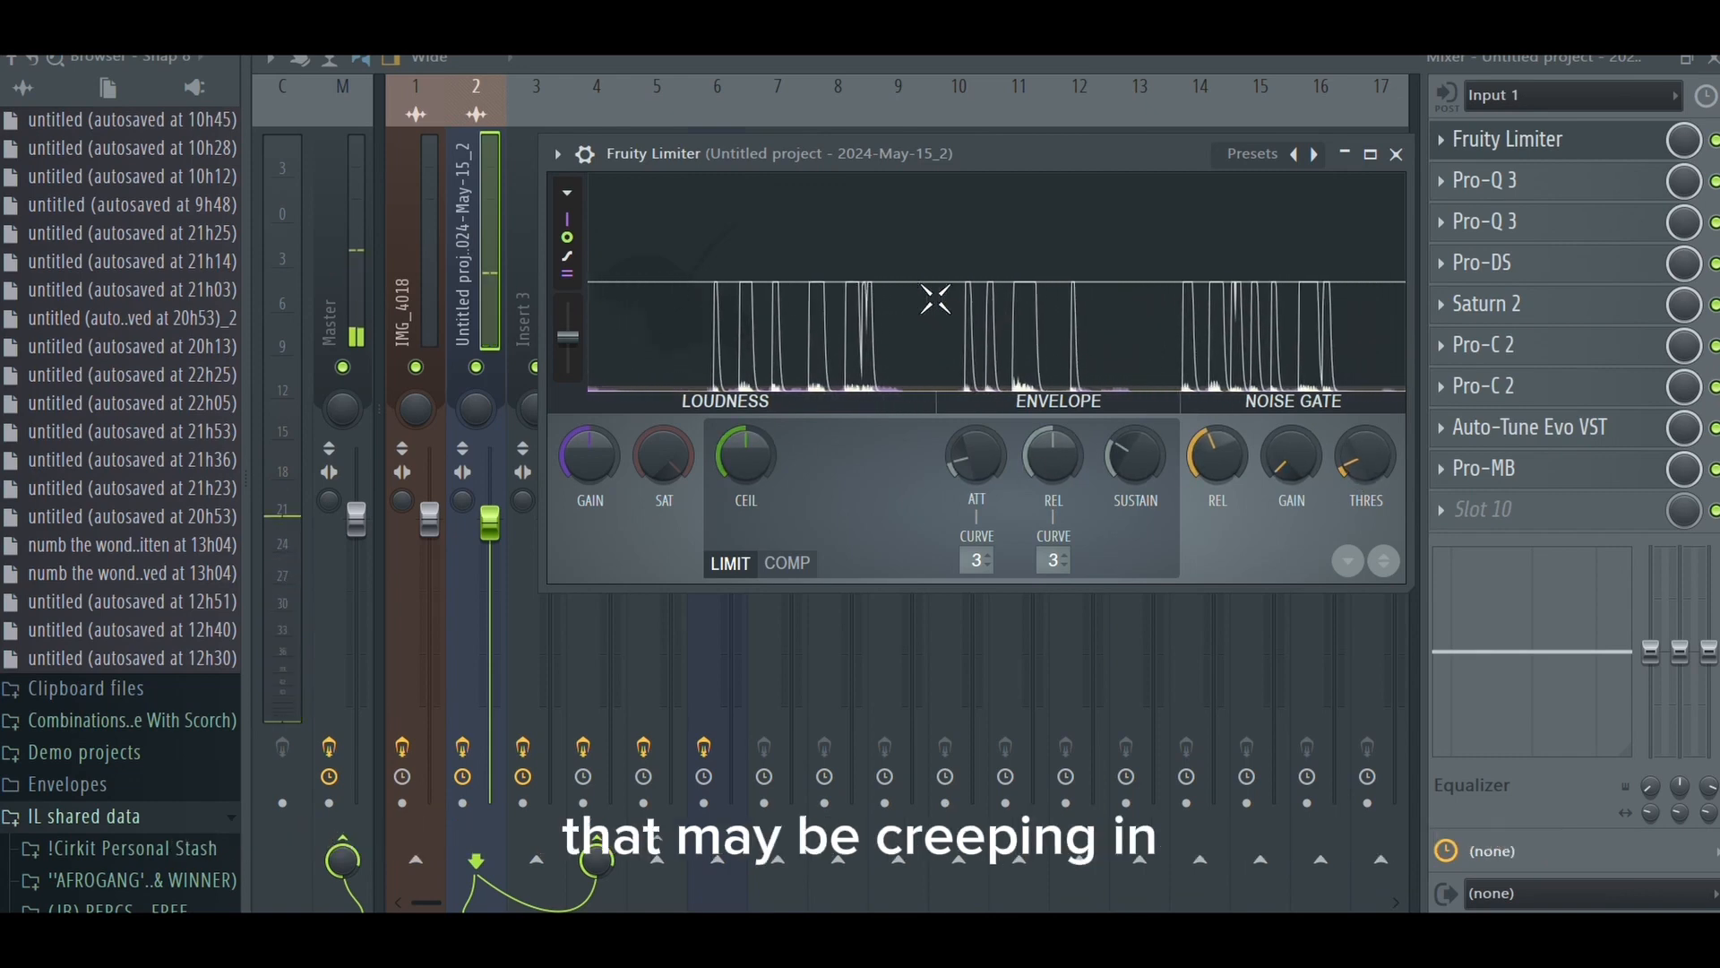
left_click(1396, 155)
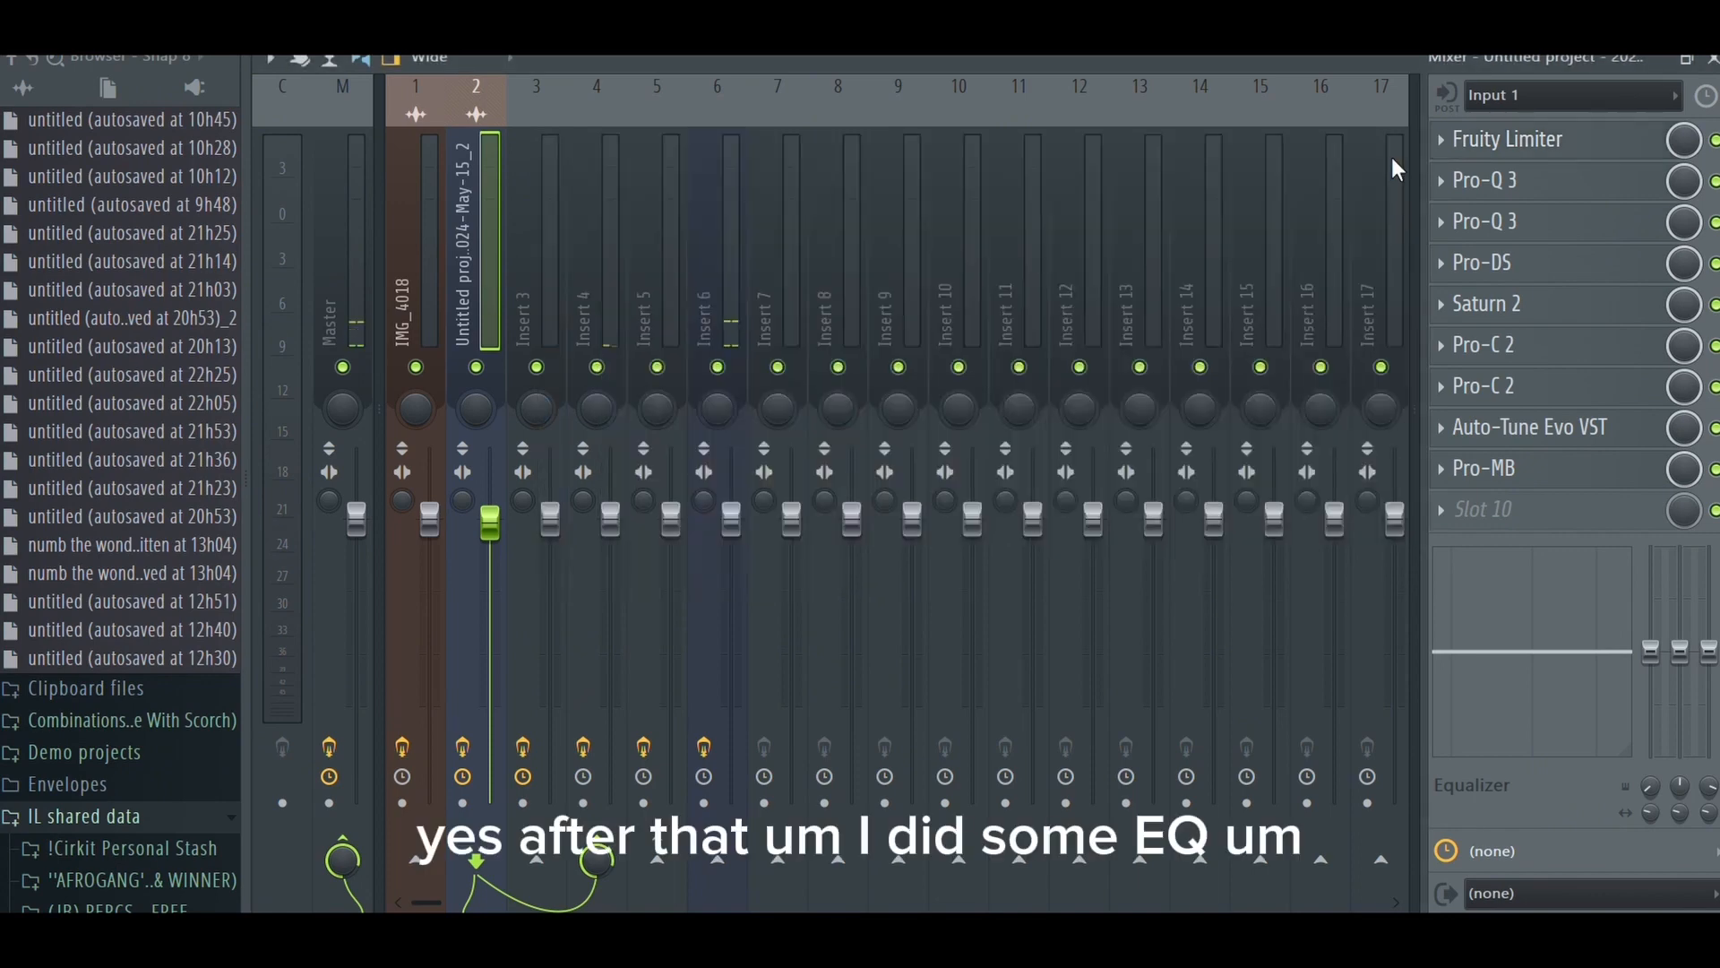
- Inspect the frequency cuts and boosts in the main vocal's two Pro-Q 3 equalizers
left_click(1588, 190)
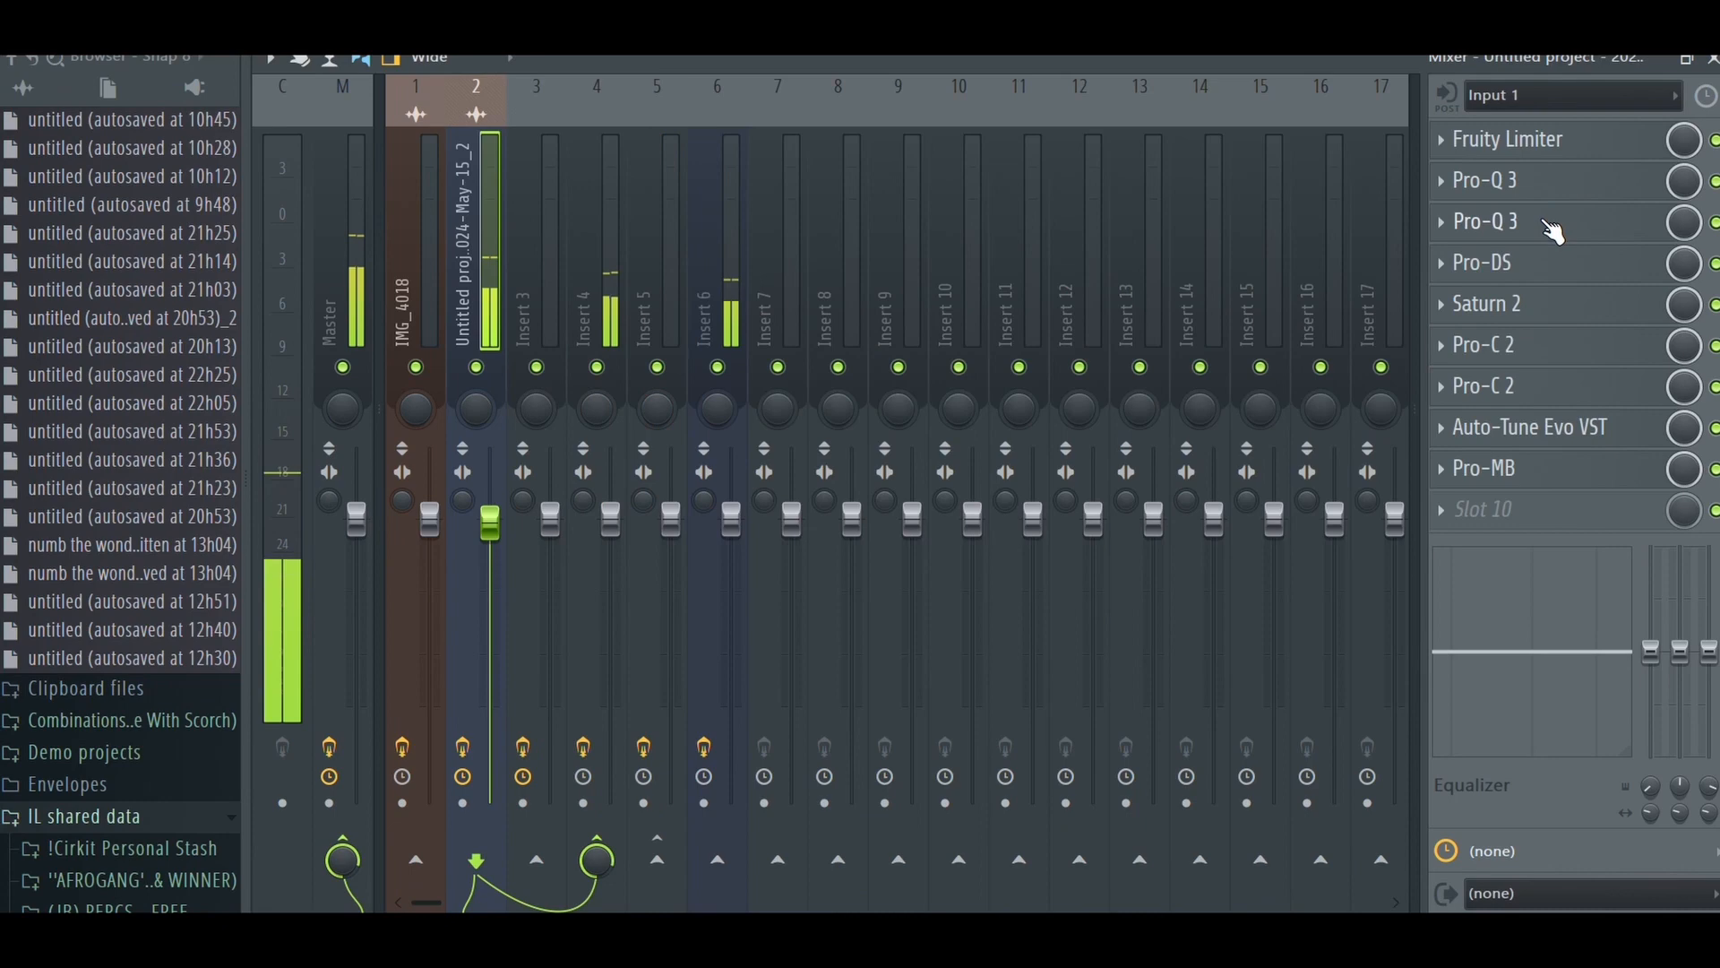
left_click(1484, 231)
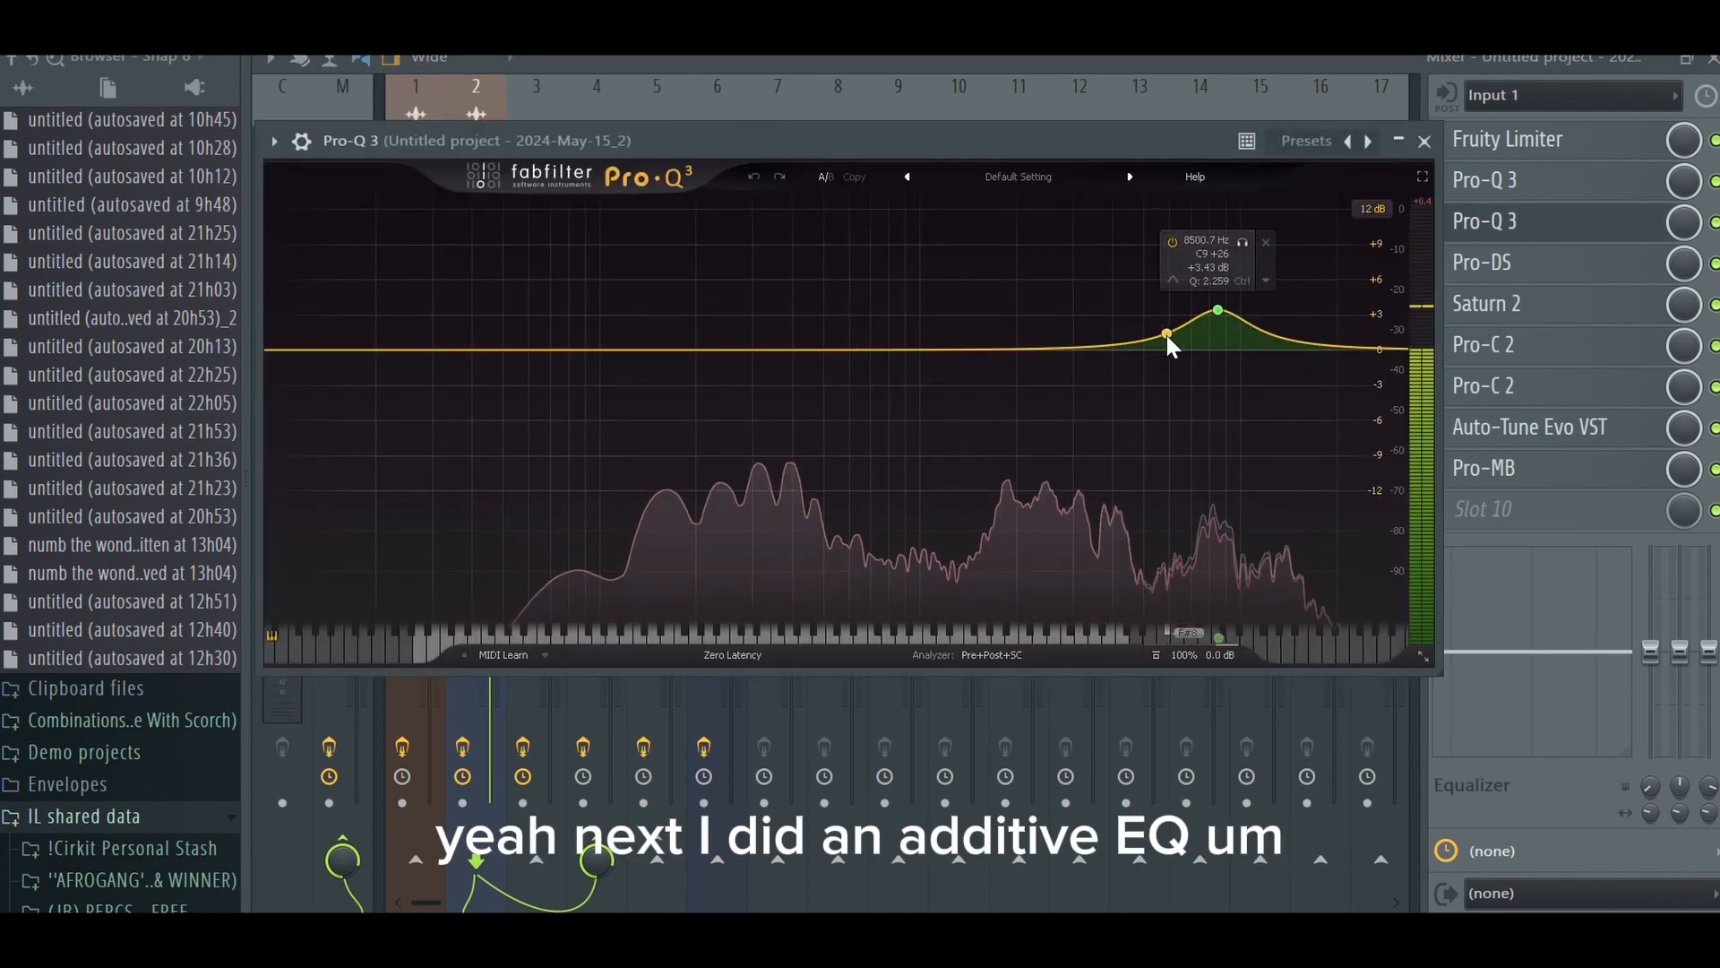
left_click(1423, 140)
- Review the main vocal's Pro-DS de-esser, Saturn 2 saturation and first Pro-C 2 compressor settings
left_click(1526, 267)
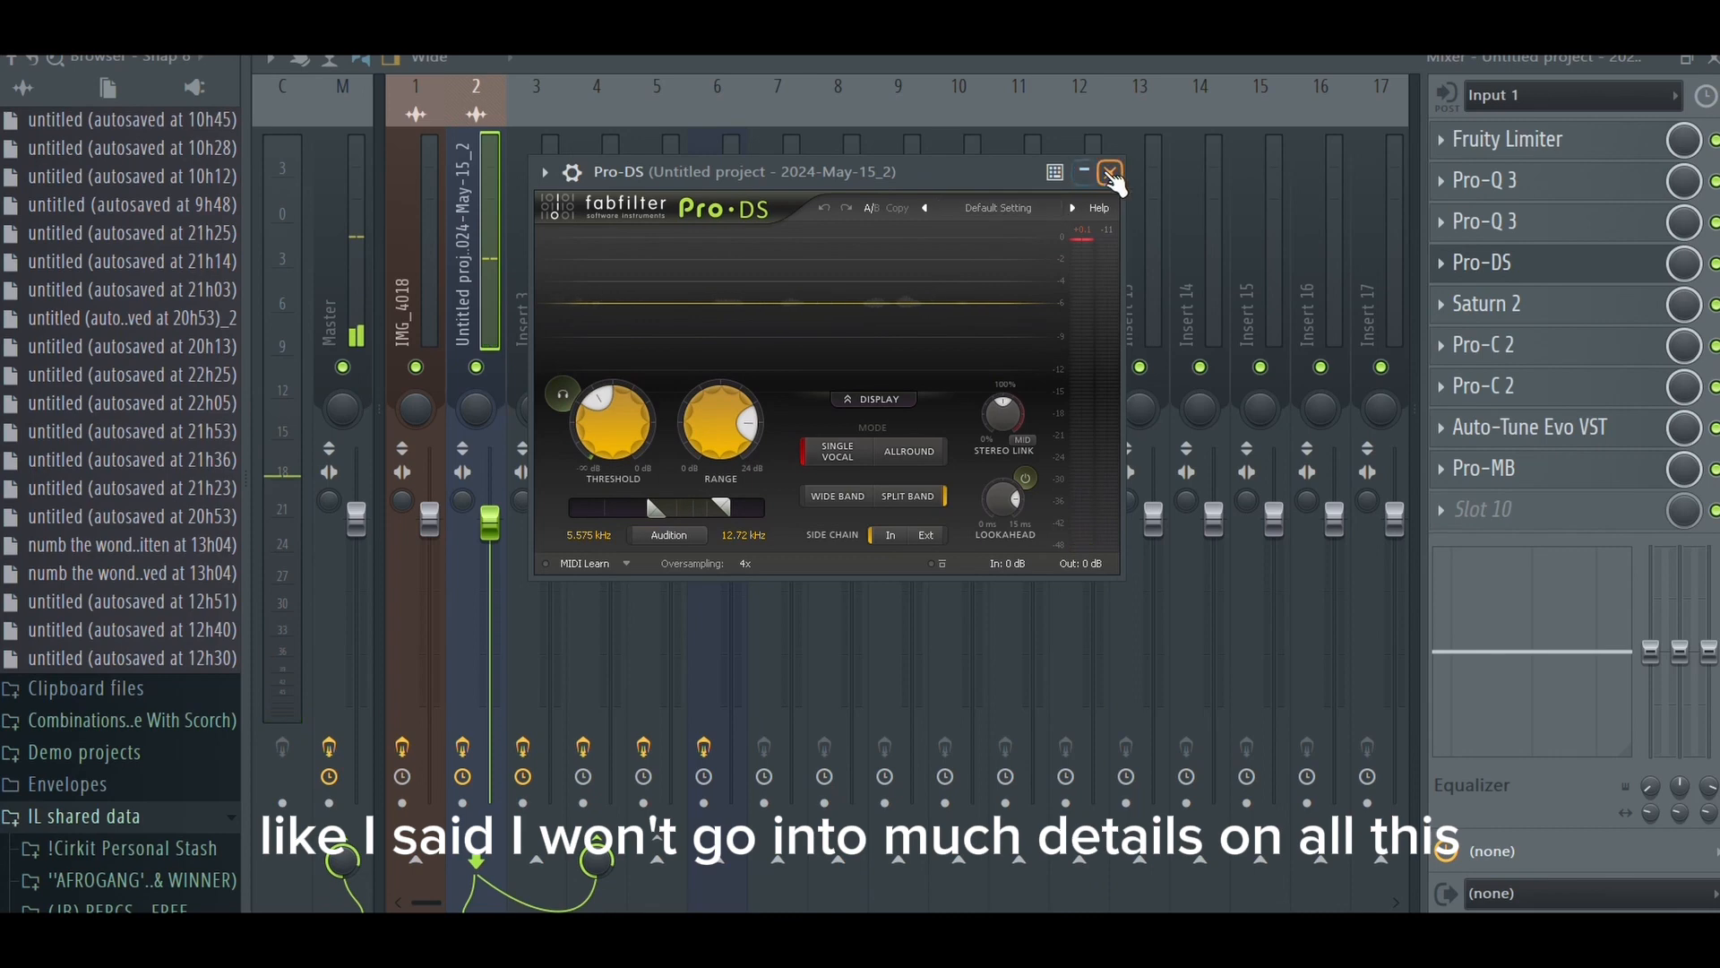
left_click(1110, 172)
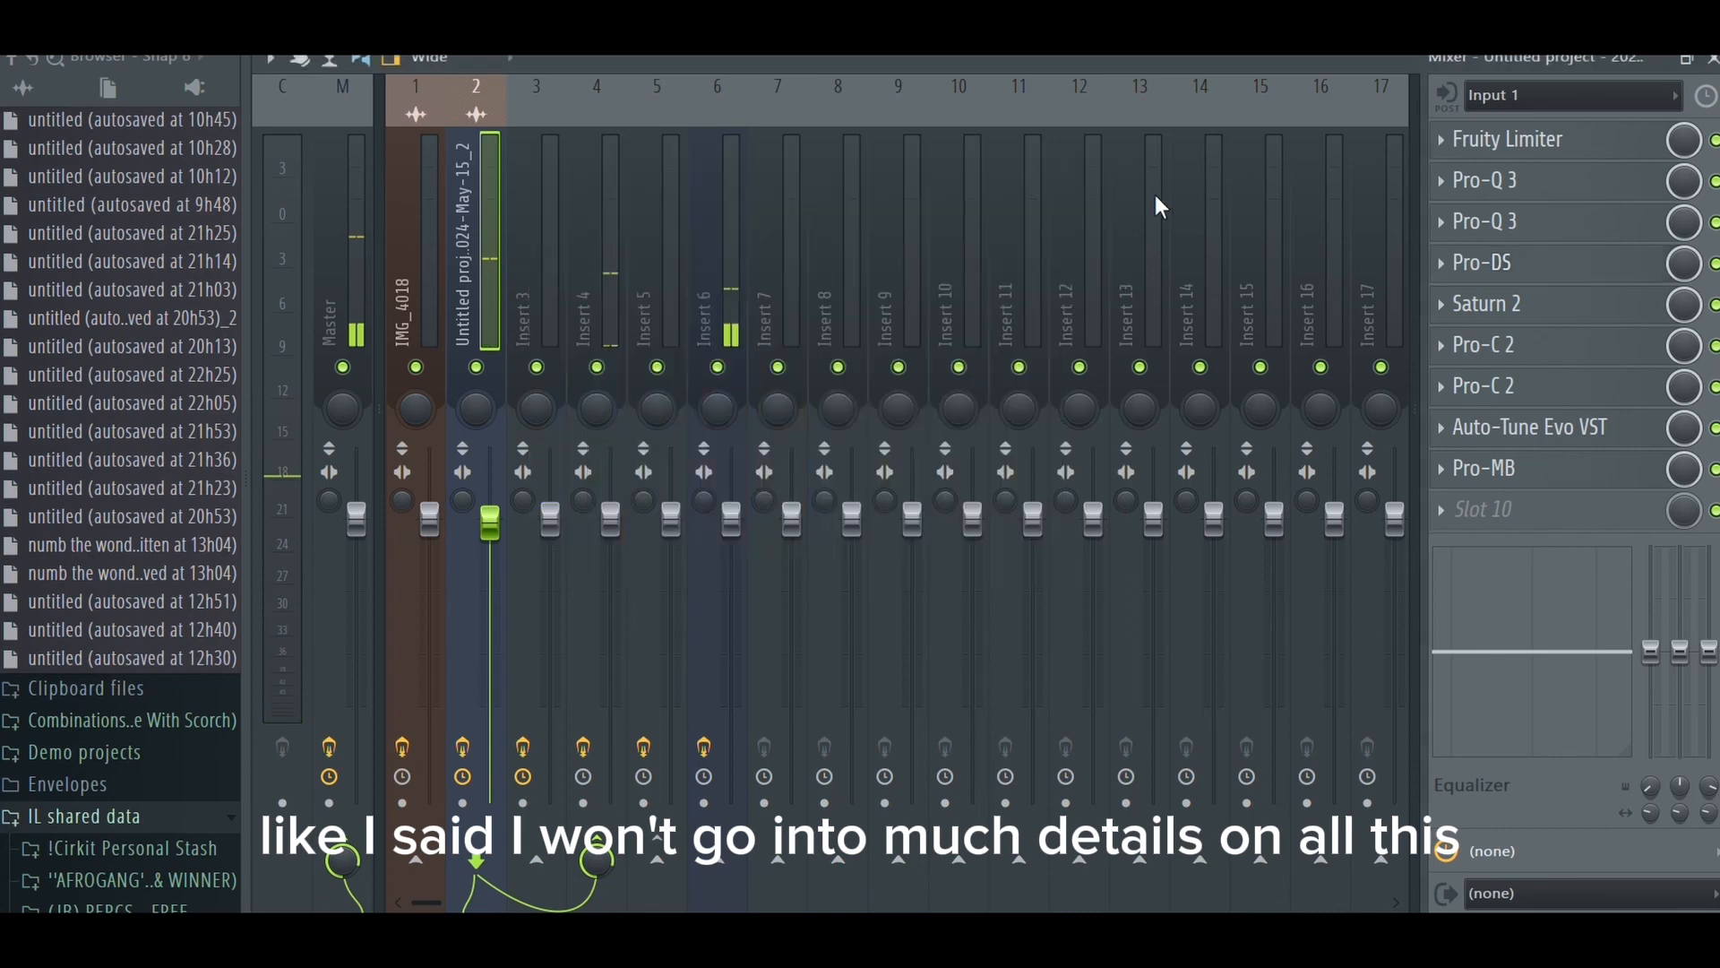
left_click(1512, 309)
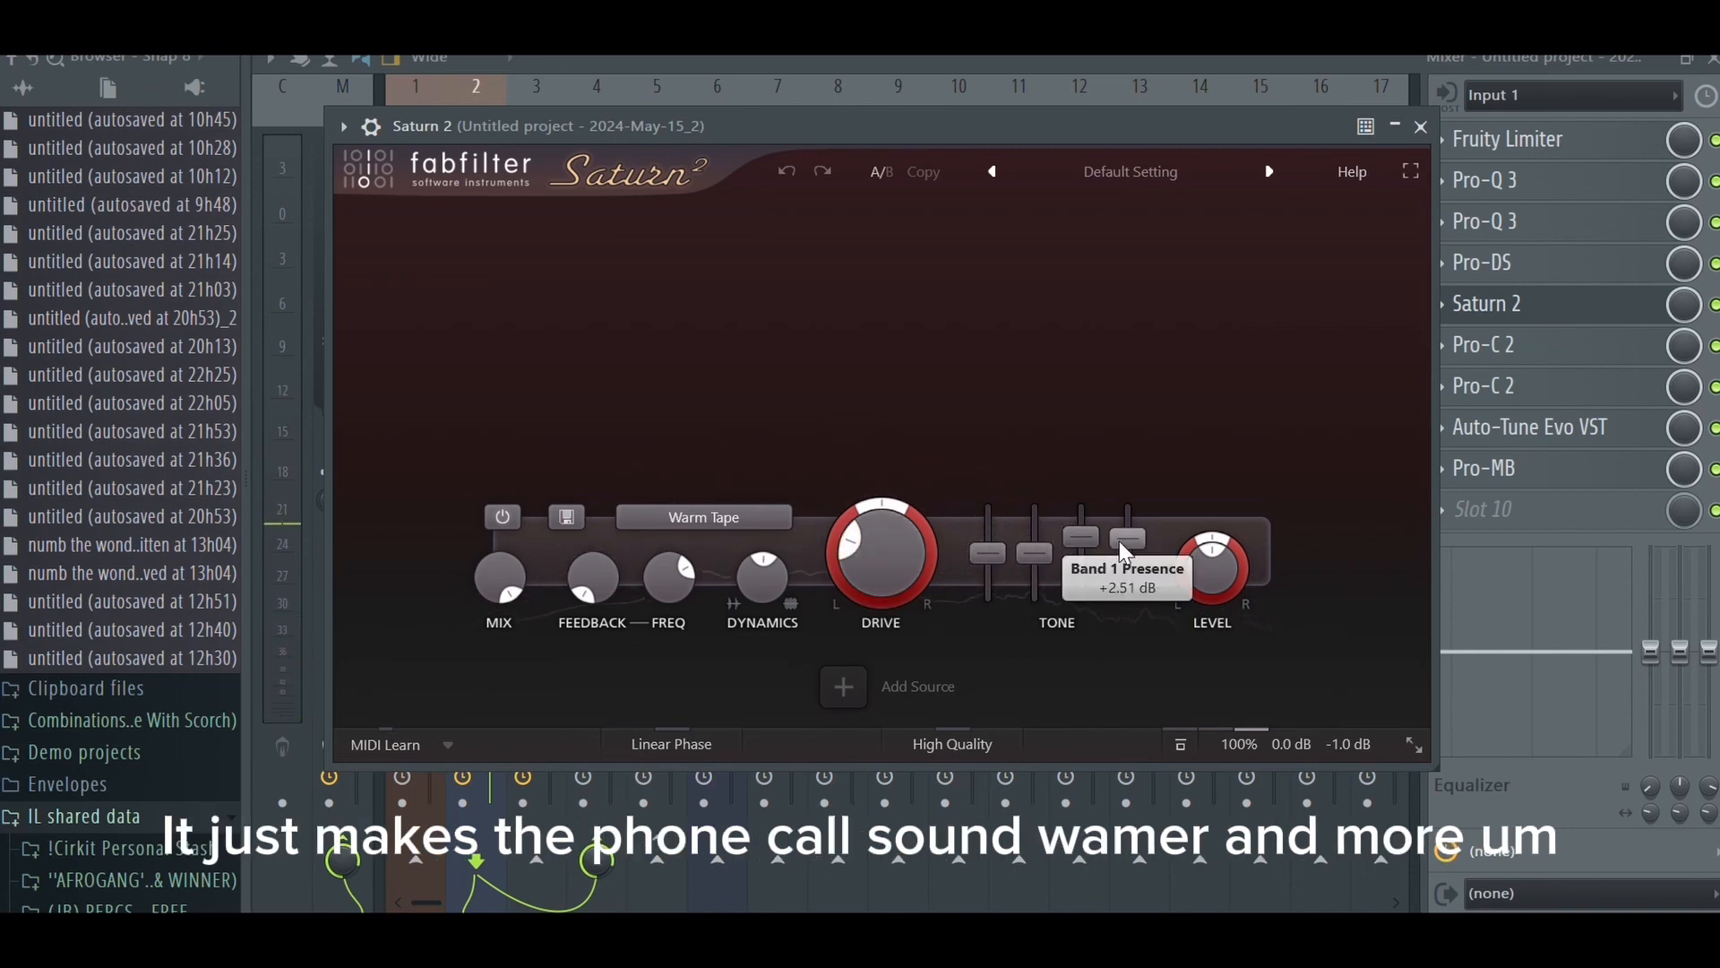
left_click(1420, 127)
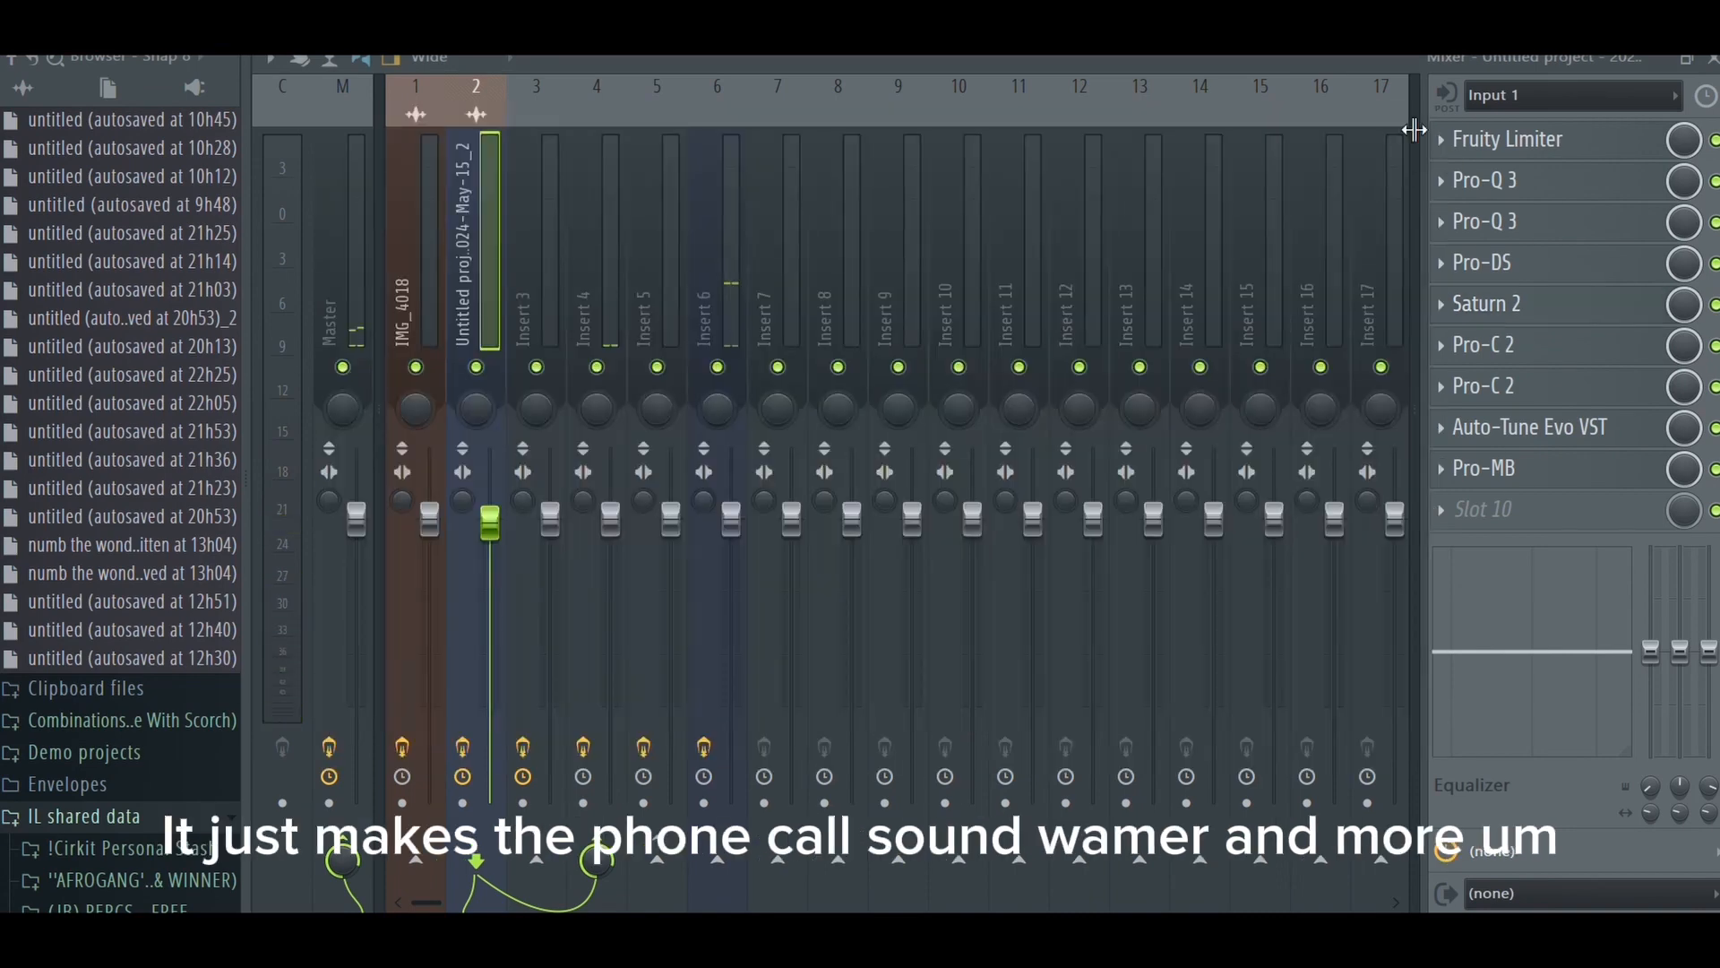
left_click(1514, 351)
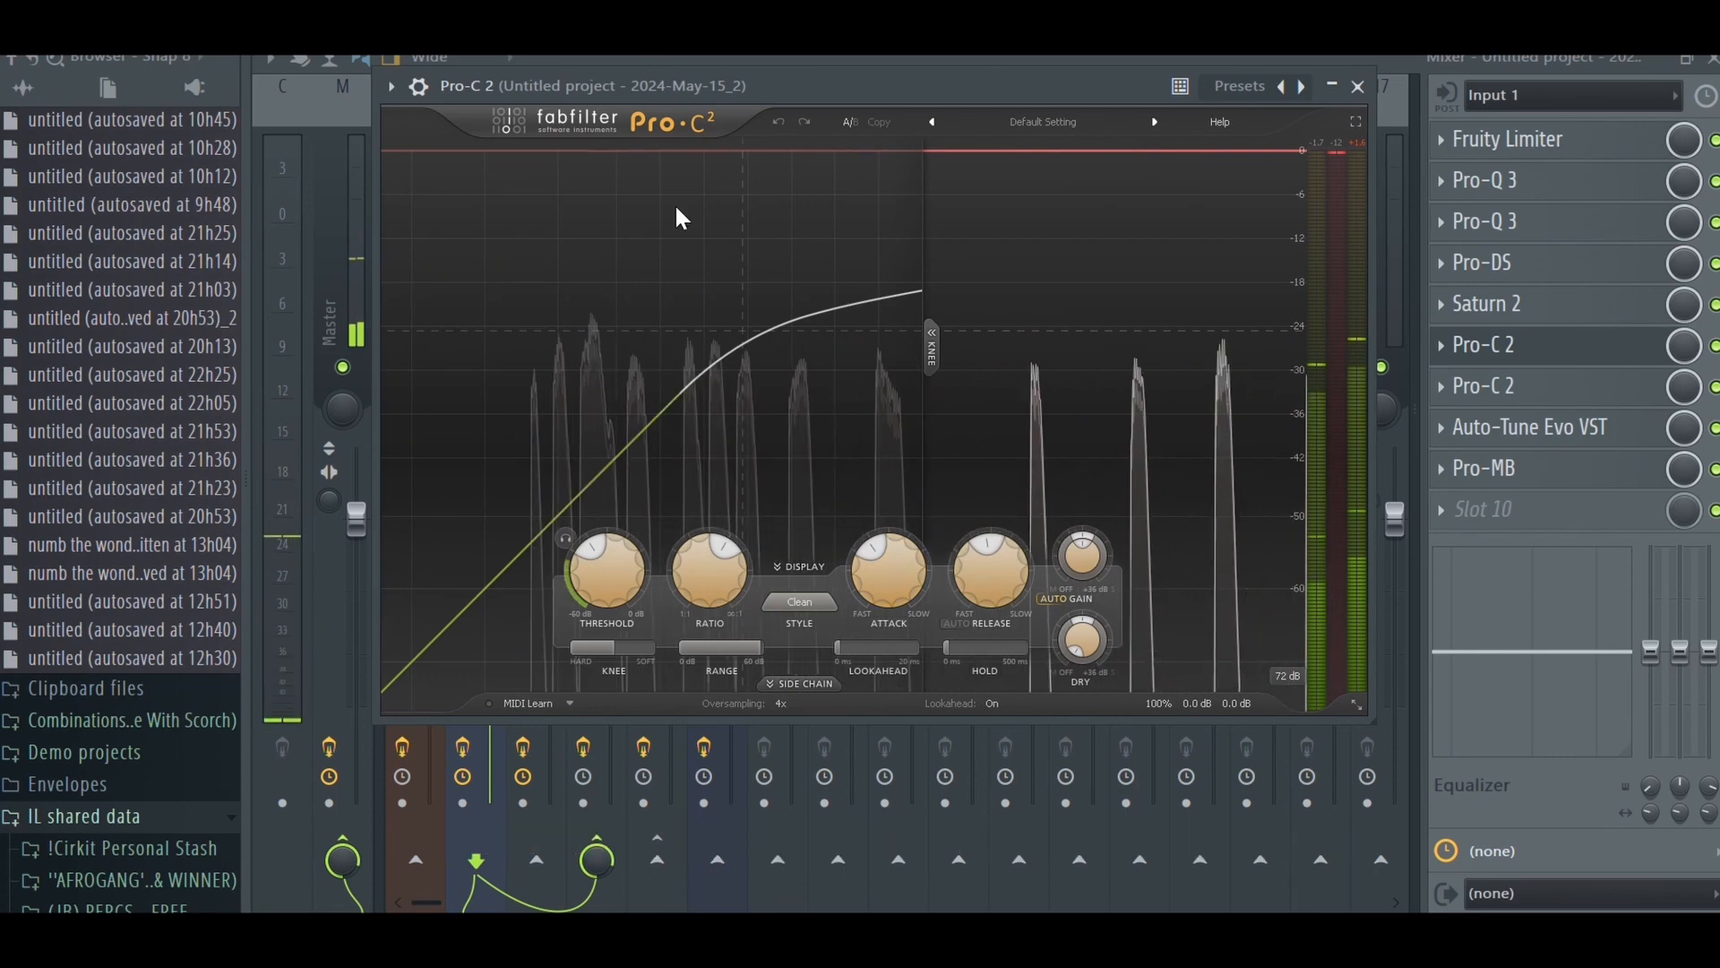
- Raise the lookahead to maximum in the main vocal's first Pro-C 2 compressor, and close the plugin
mouse_move(902, 565)
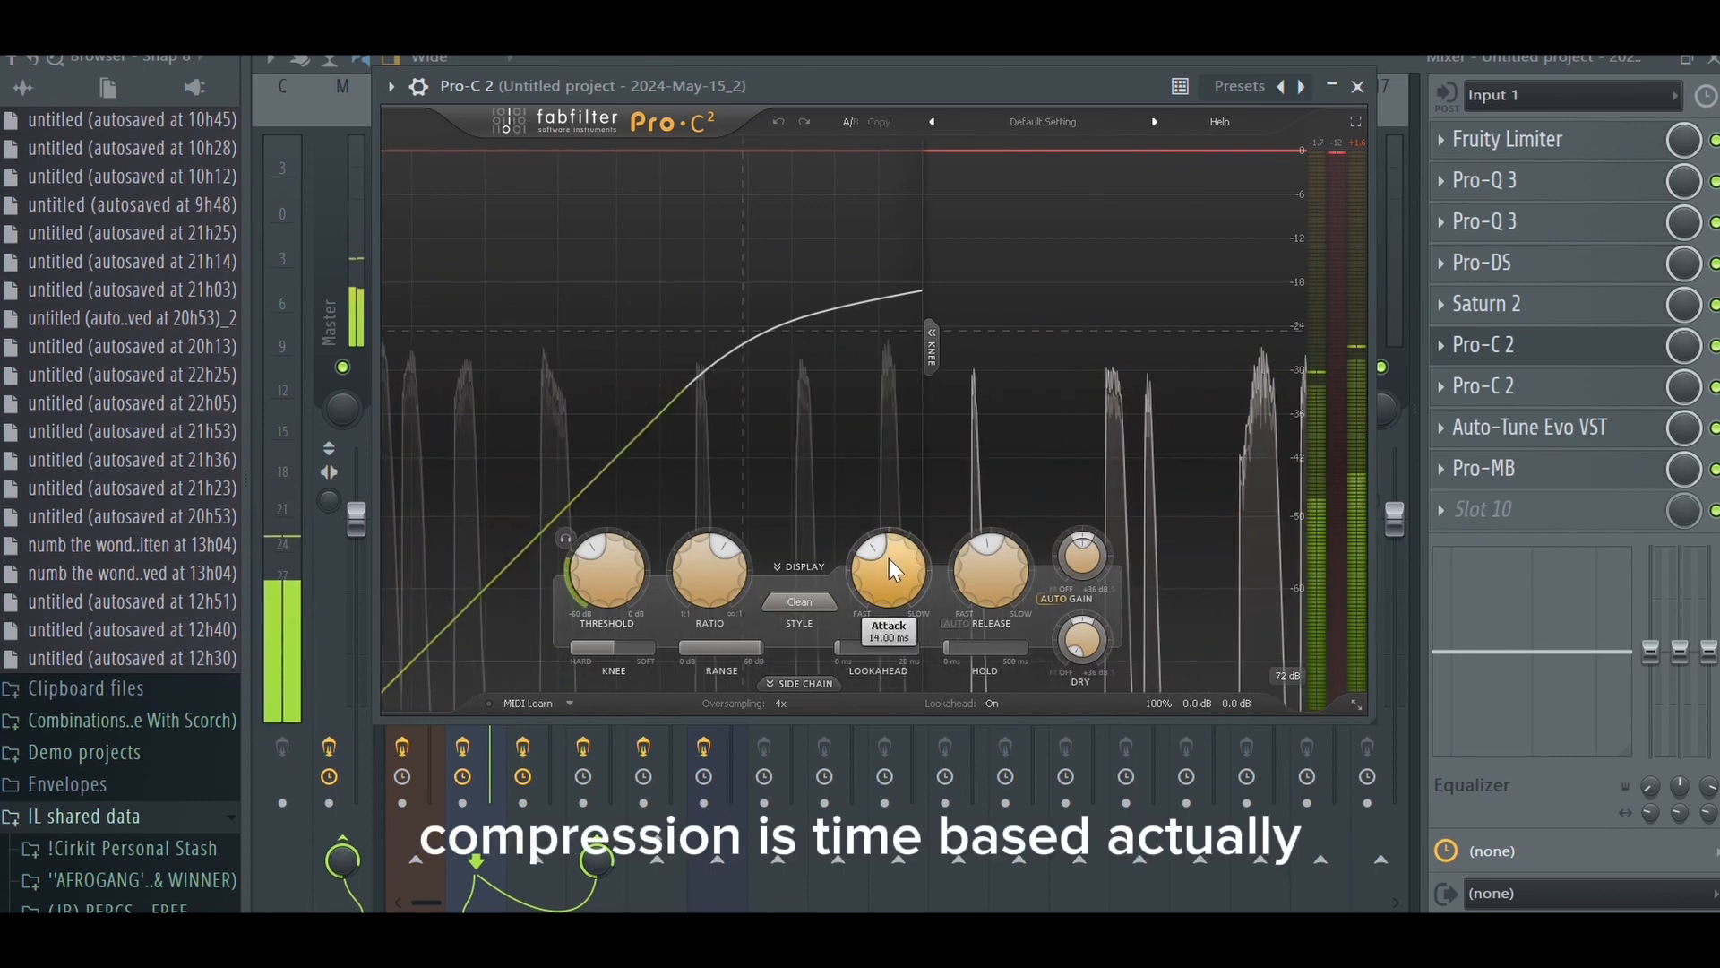
mouse_move(722, 588)
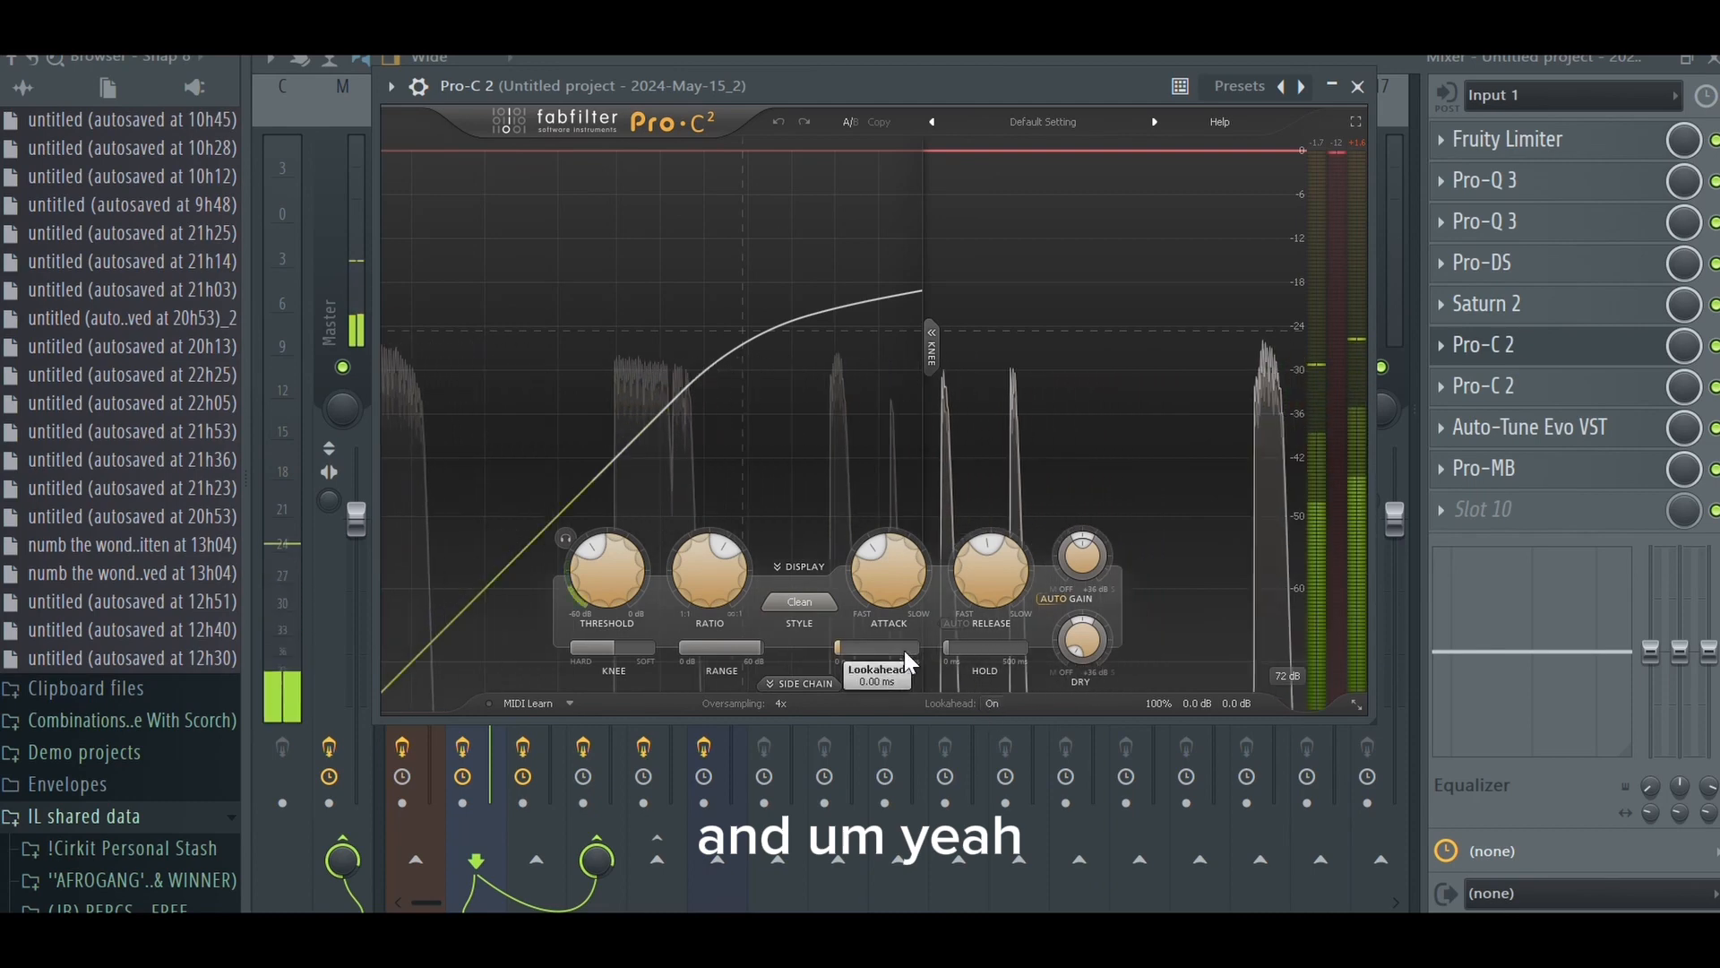
left_click_drag(844, 649, 1155, 655)
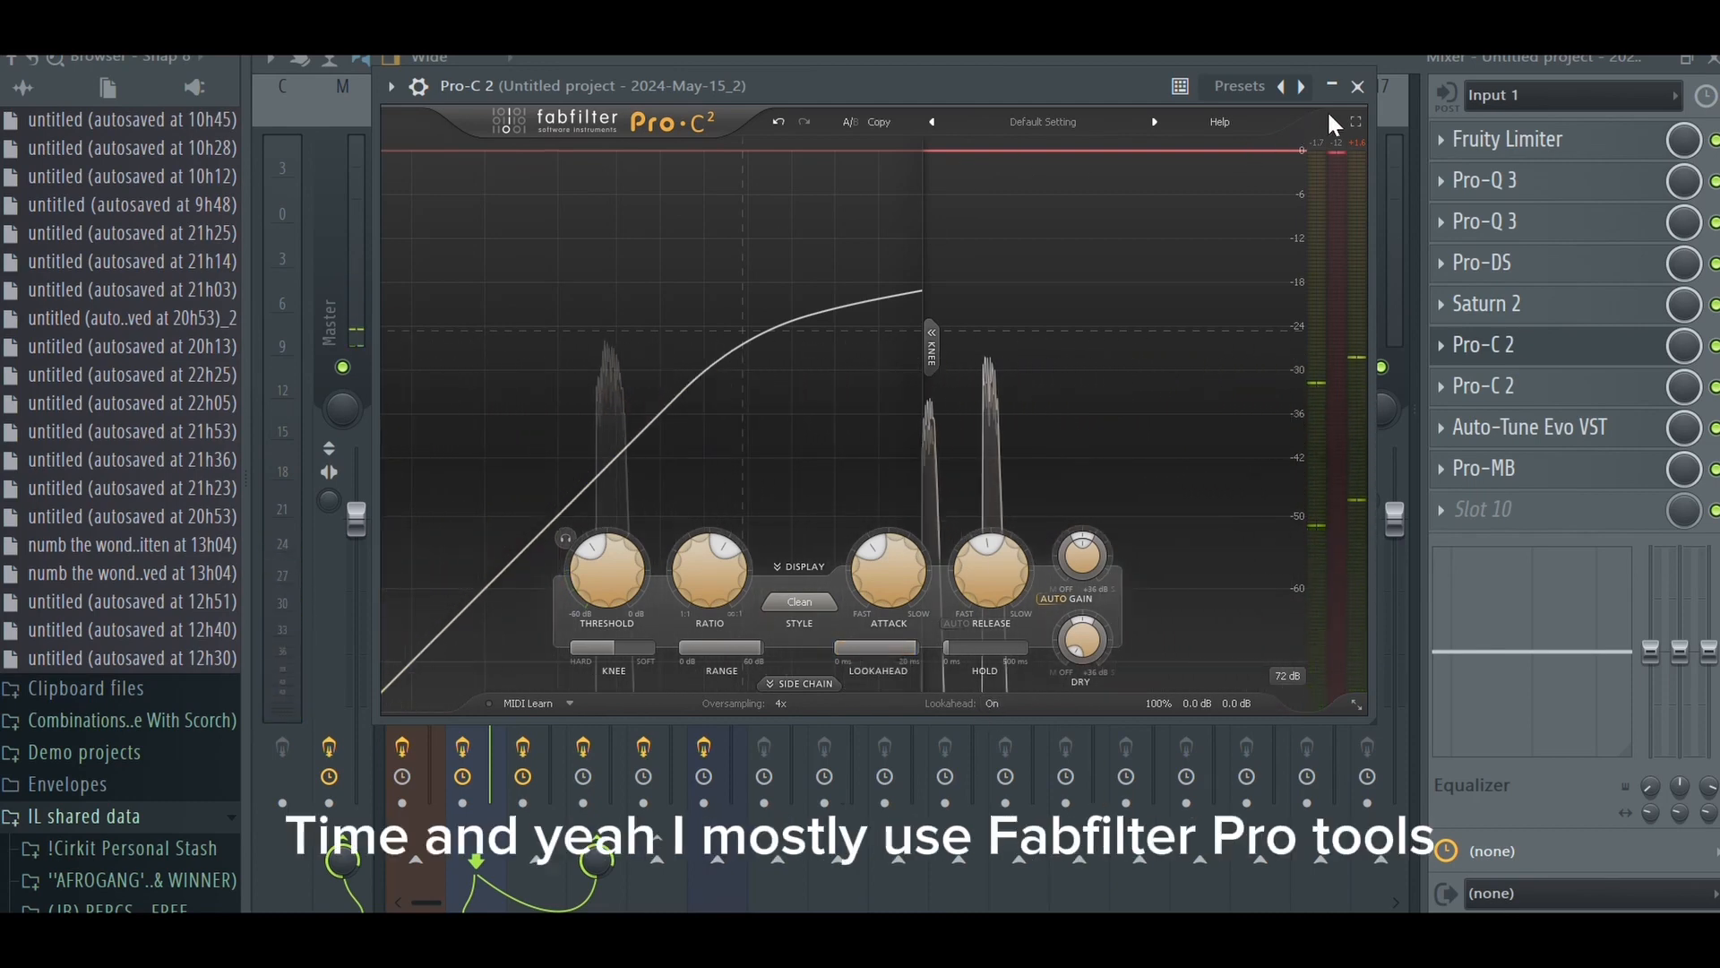
left_click(1484, 344)
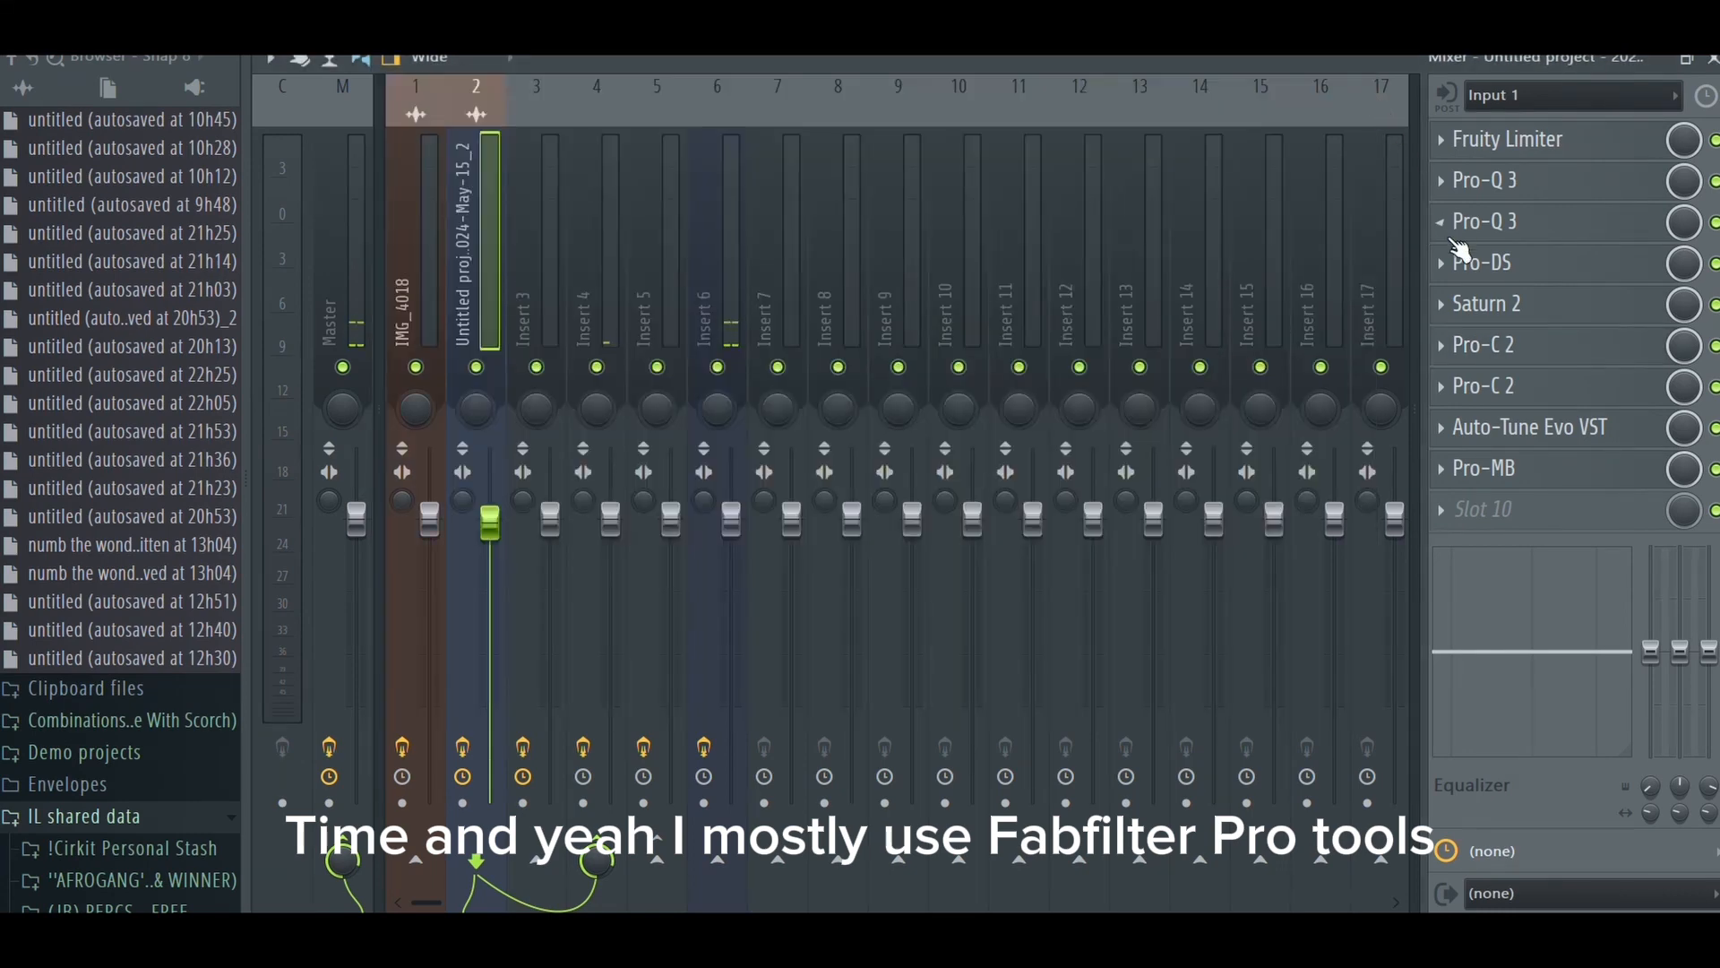
- Review the main vocal's second Pro-C 2 compressor, Auto-Tune Evo and Pro-MB multiband settings
left_click(1508, 385)
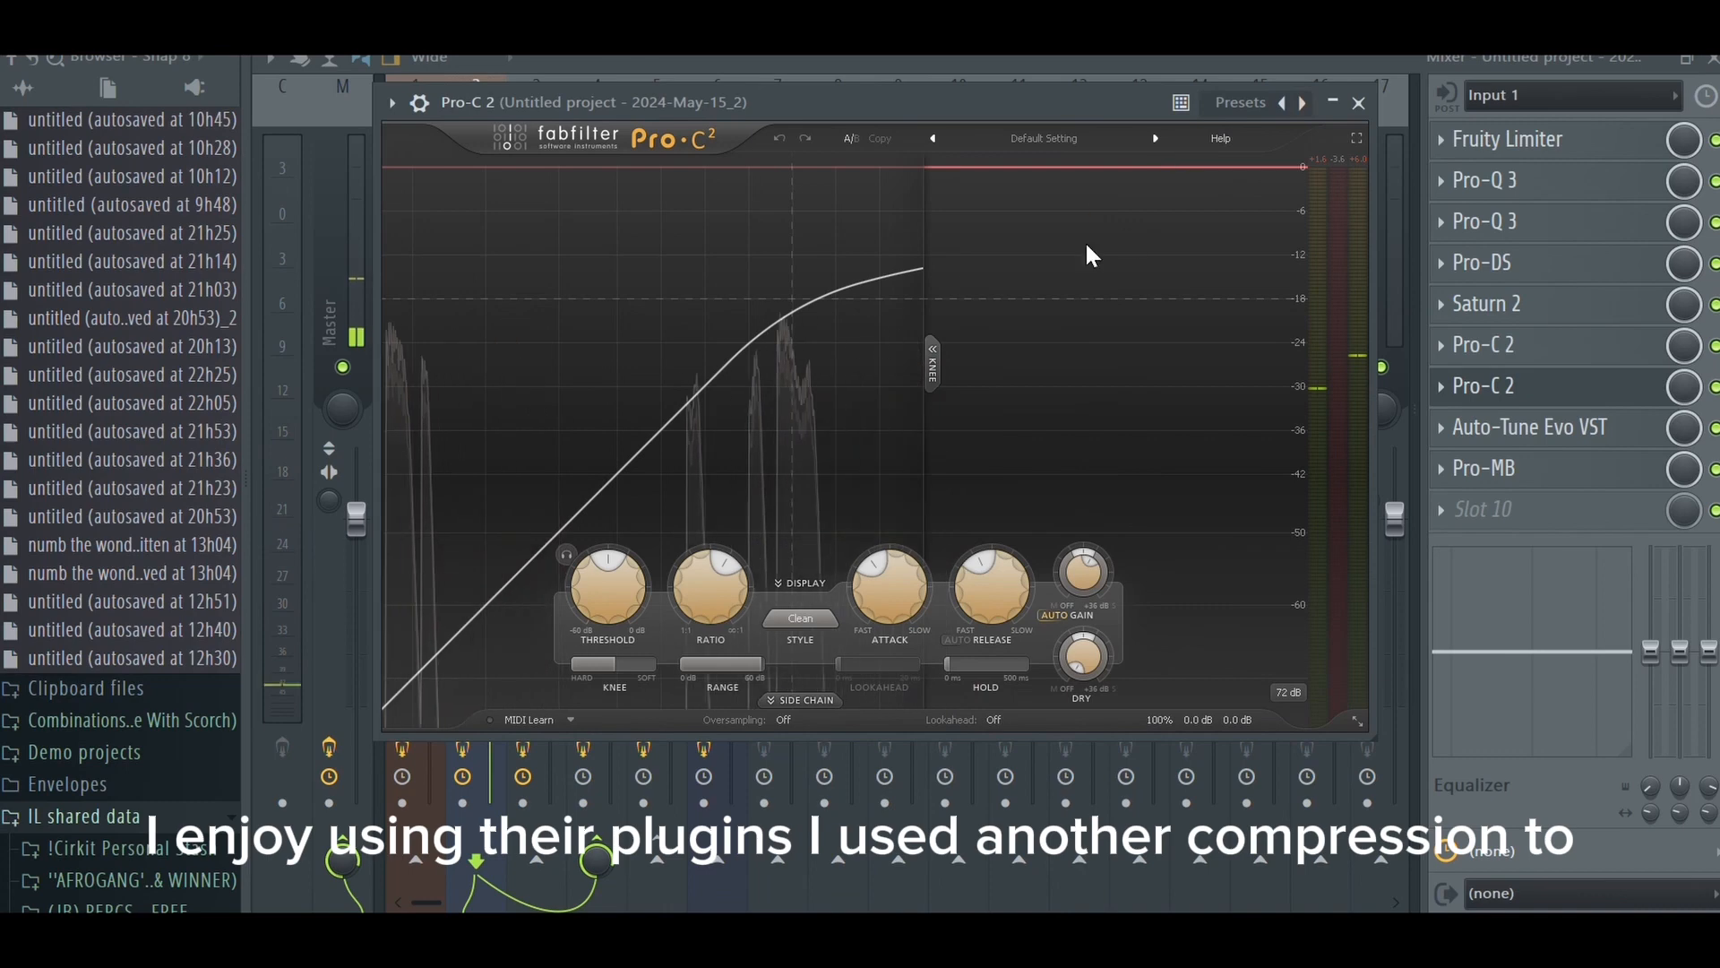
left_click(1358, 103)
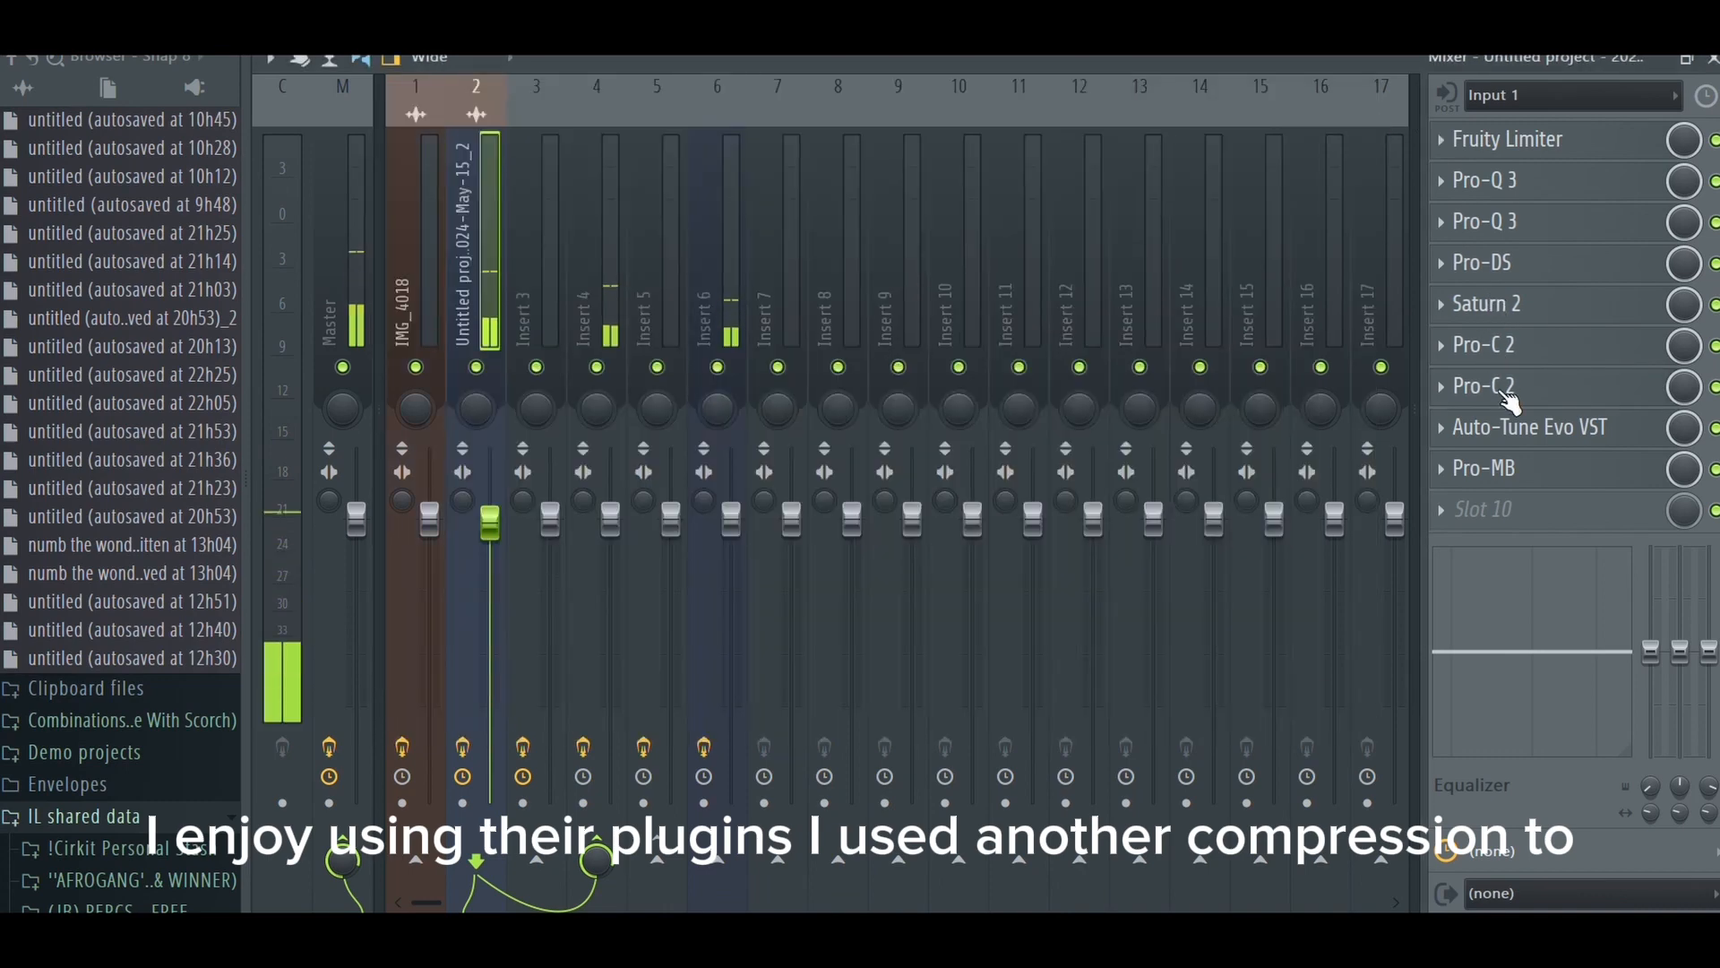
left_click(1528, 428)
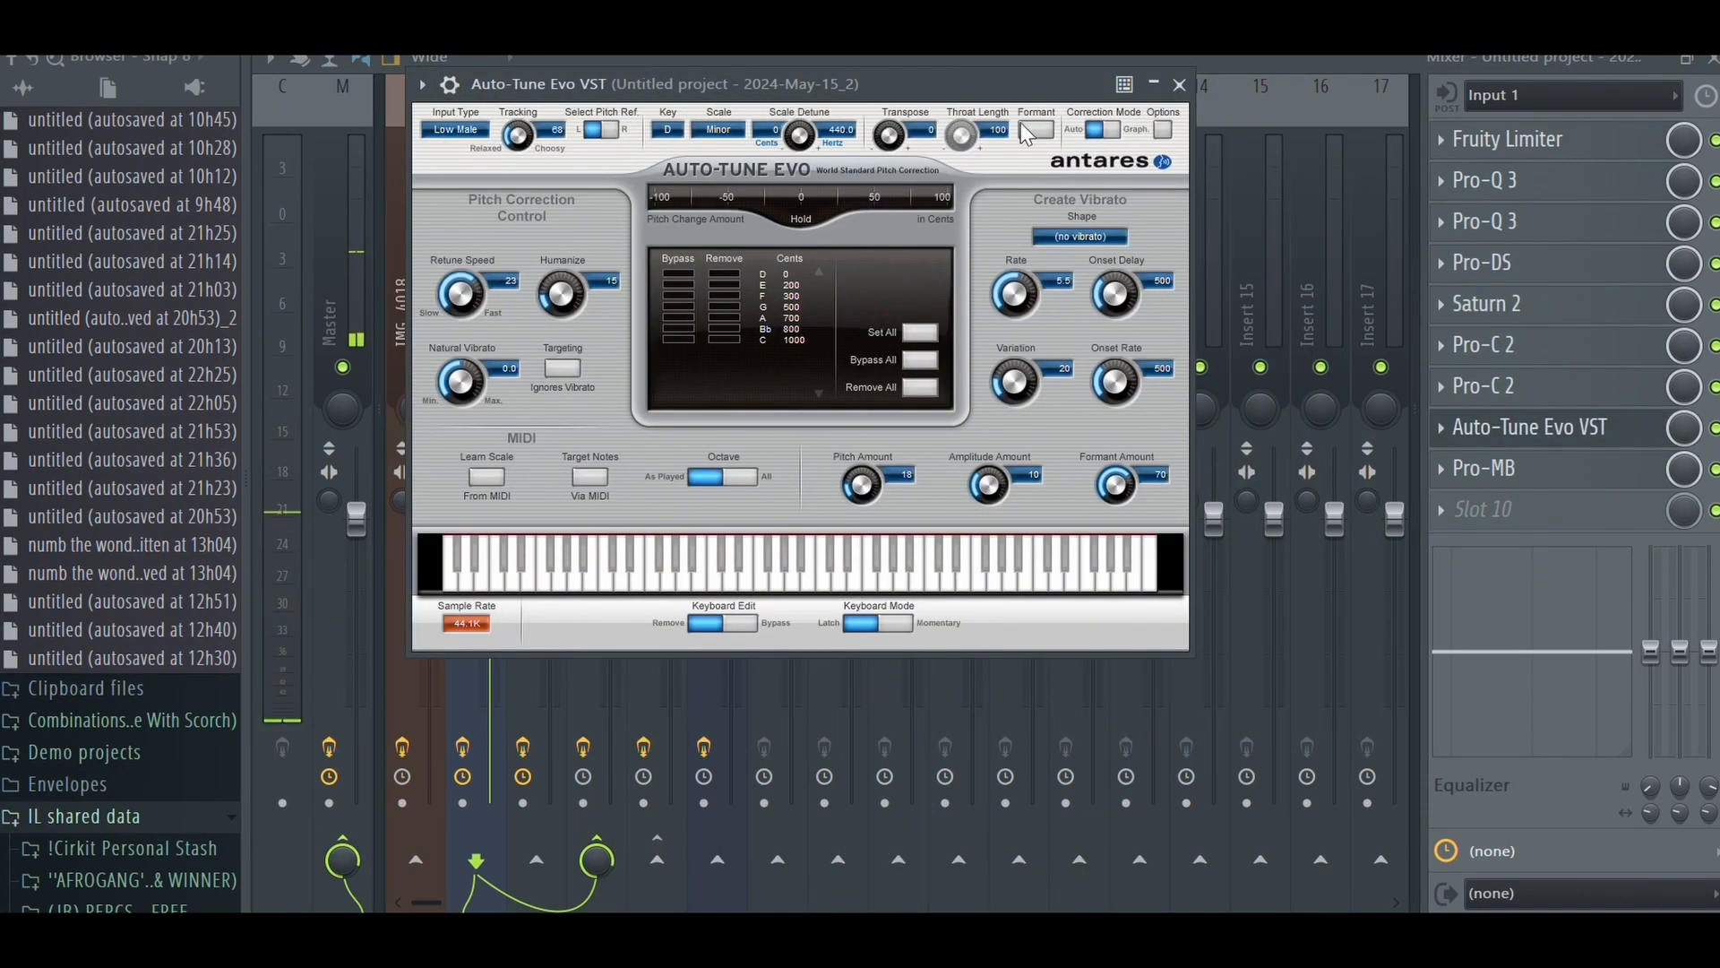
left_click(1179, 85)
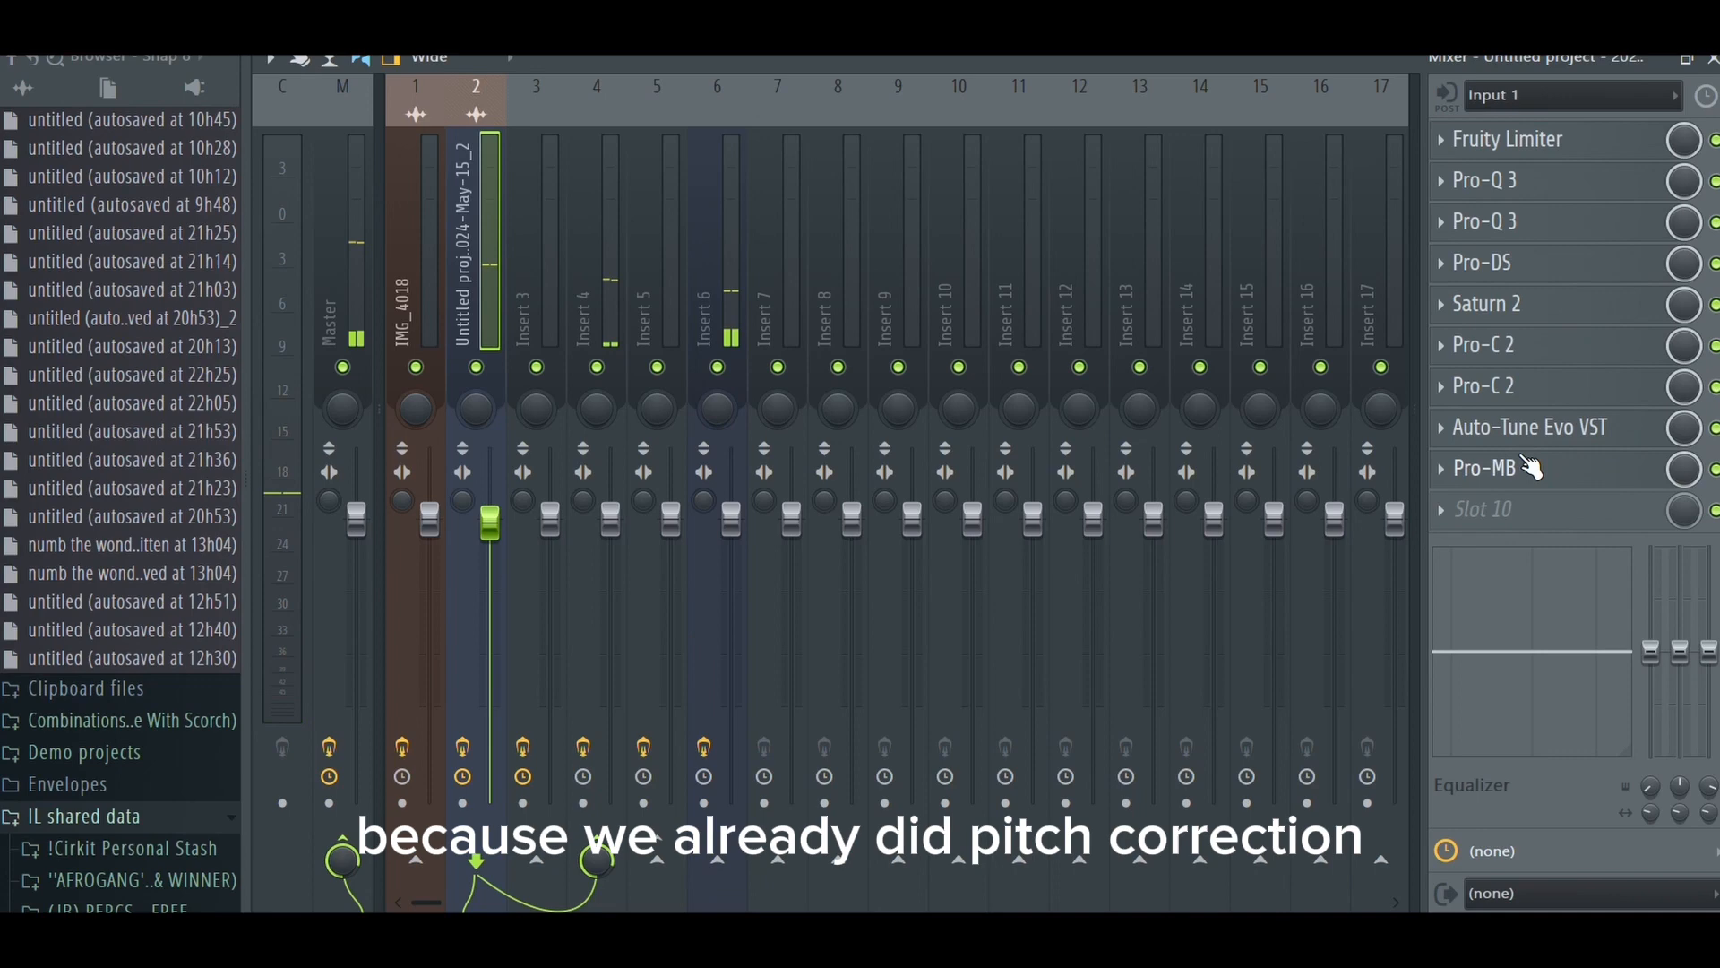
left_click(1530, 465)
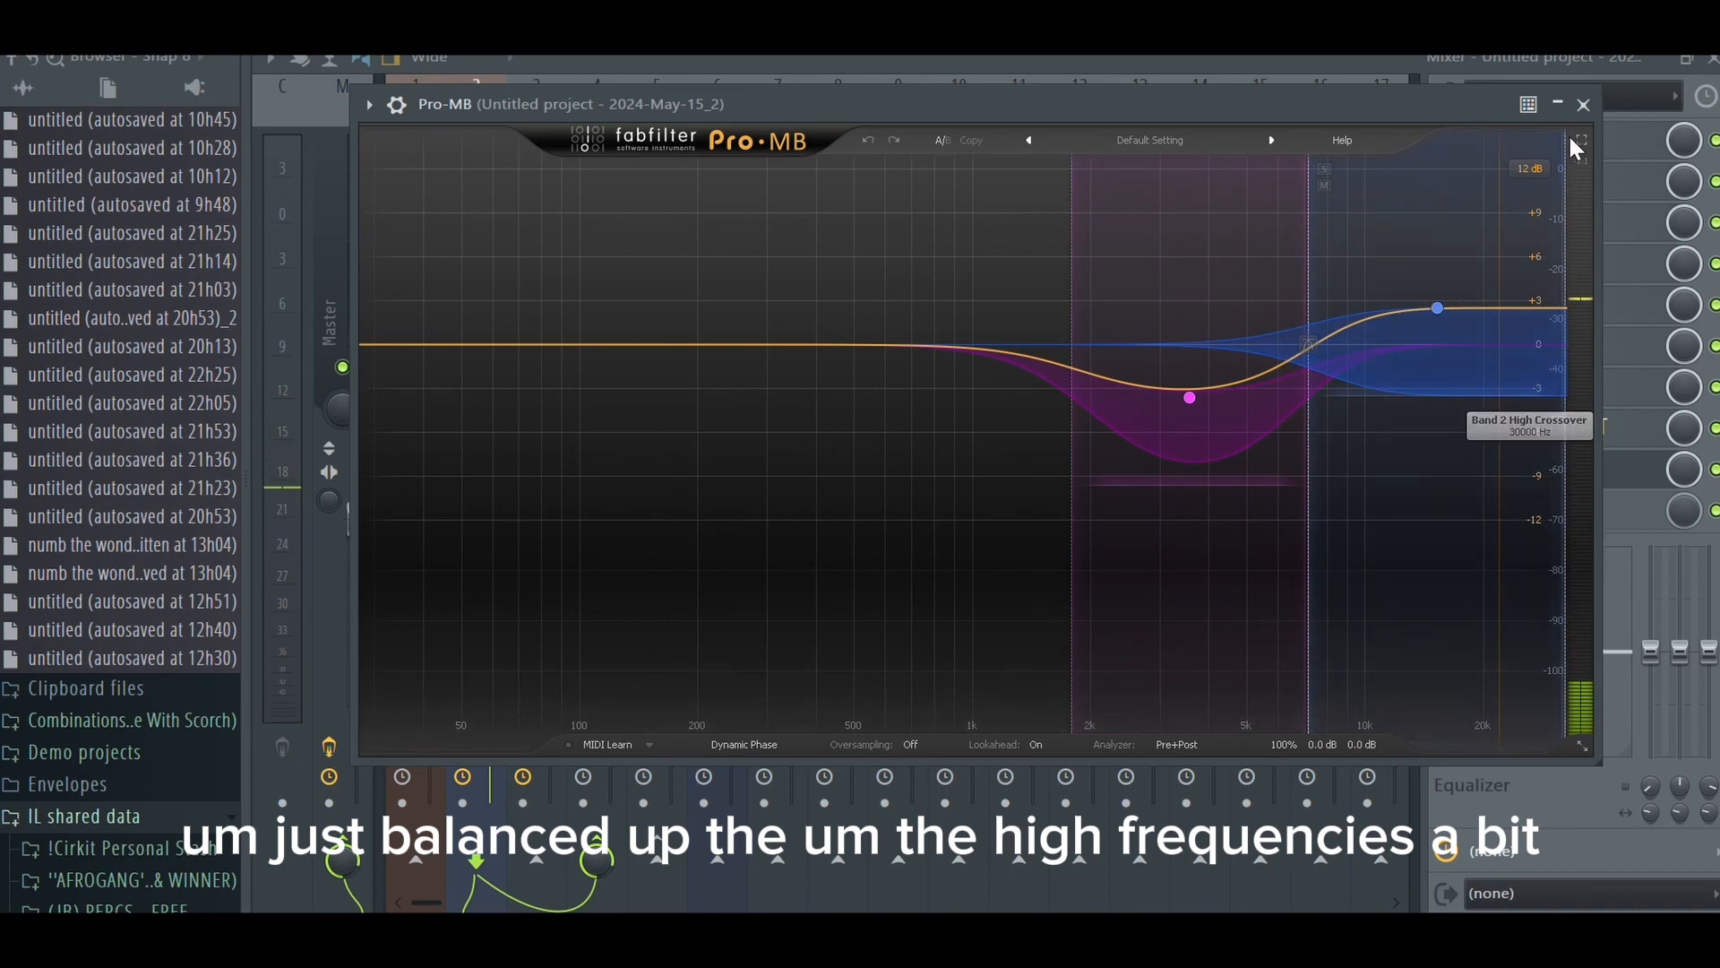
left_click(1583, 104)
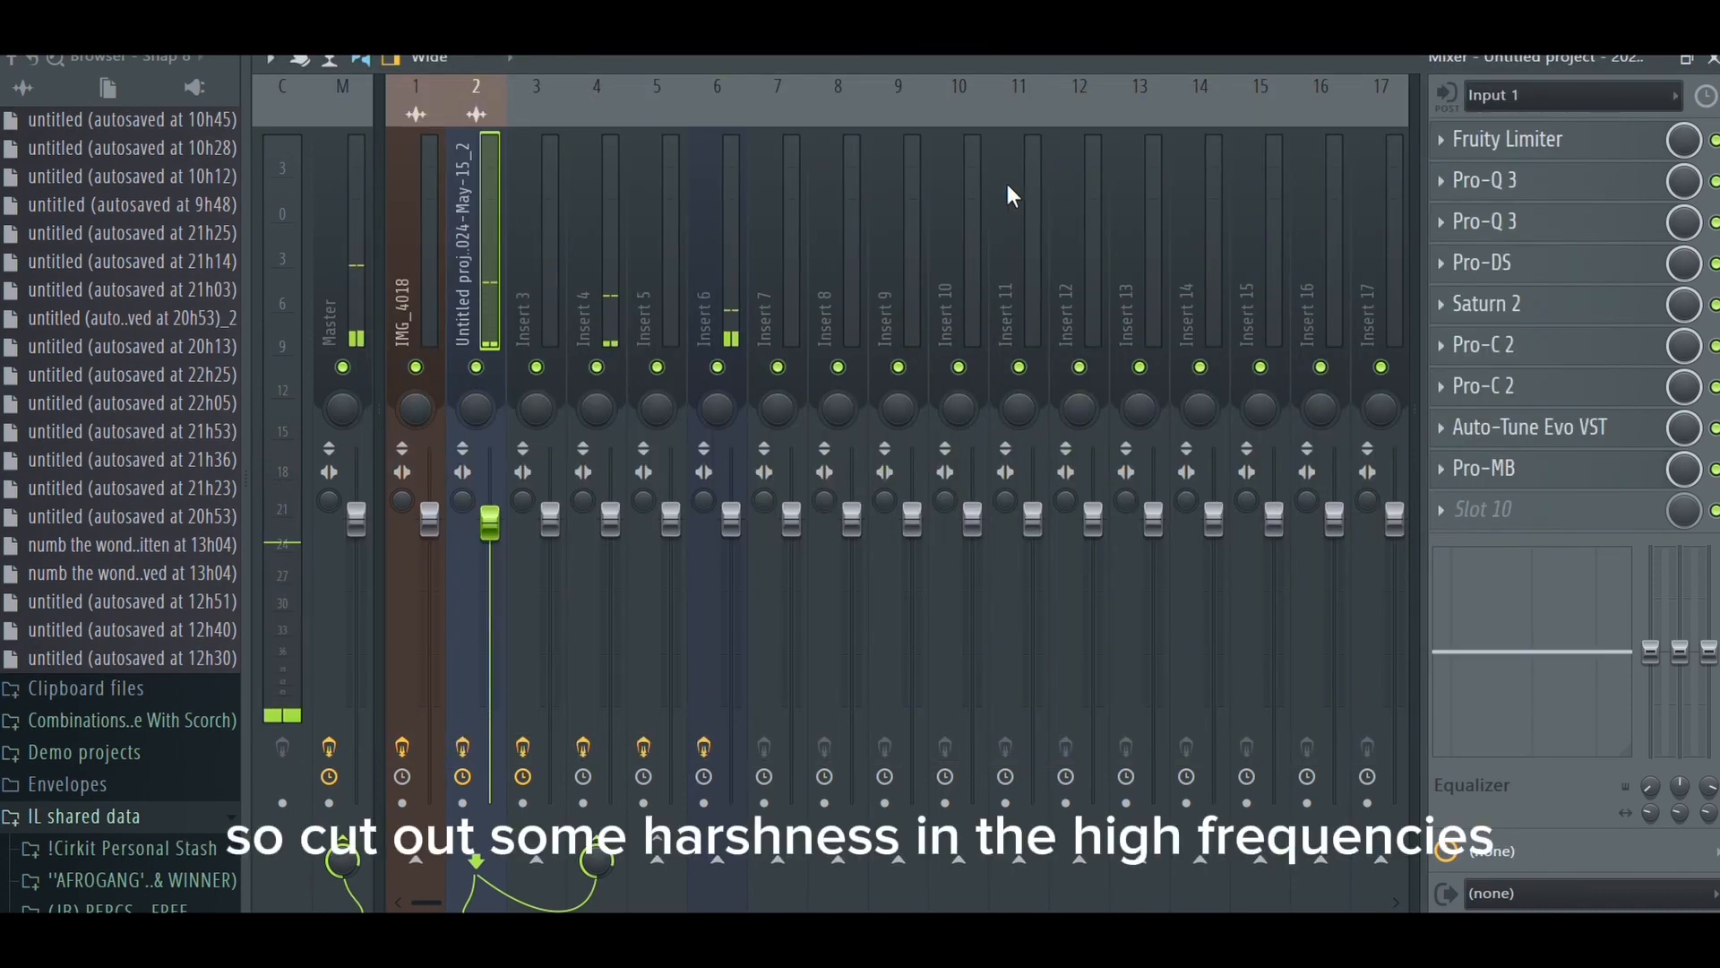
- Inspect the preset, space, distance and brightness of the Pro-R reverb on the send track, insert 4
left_click(597, 310)
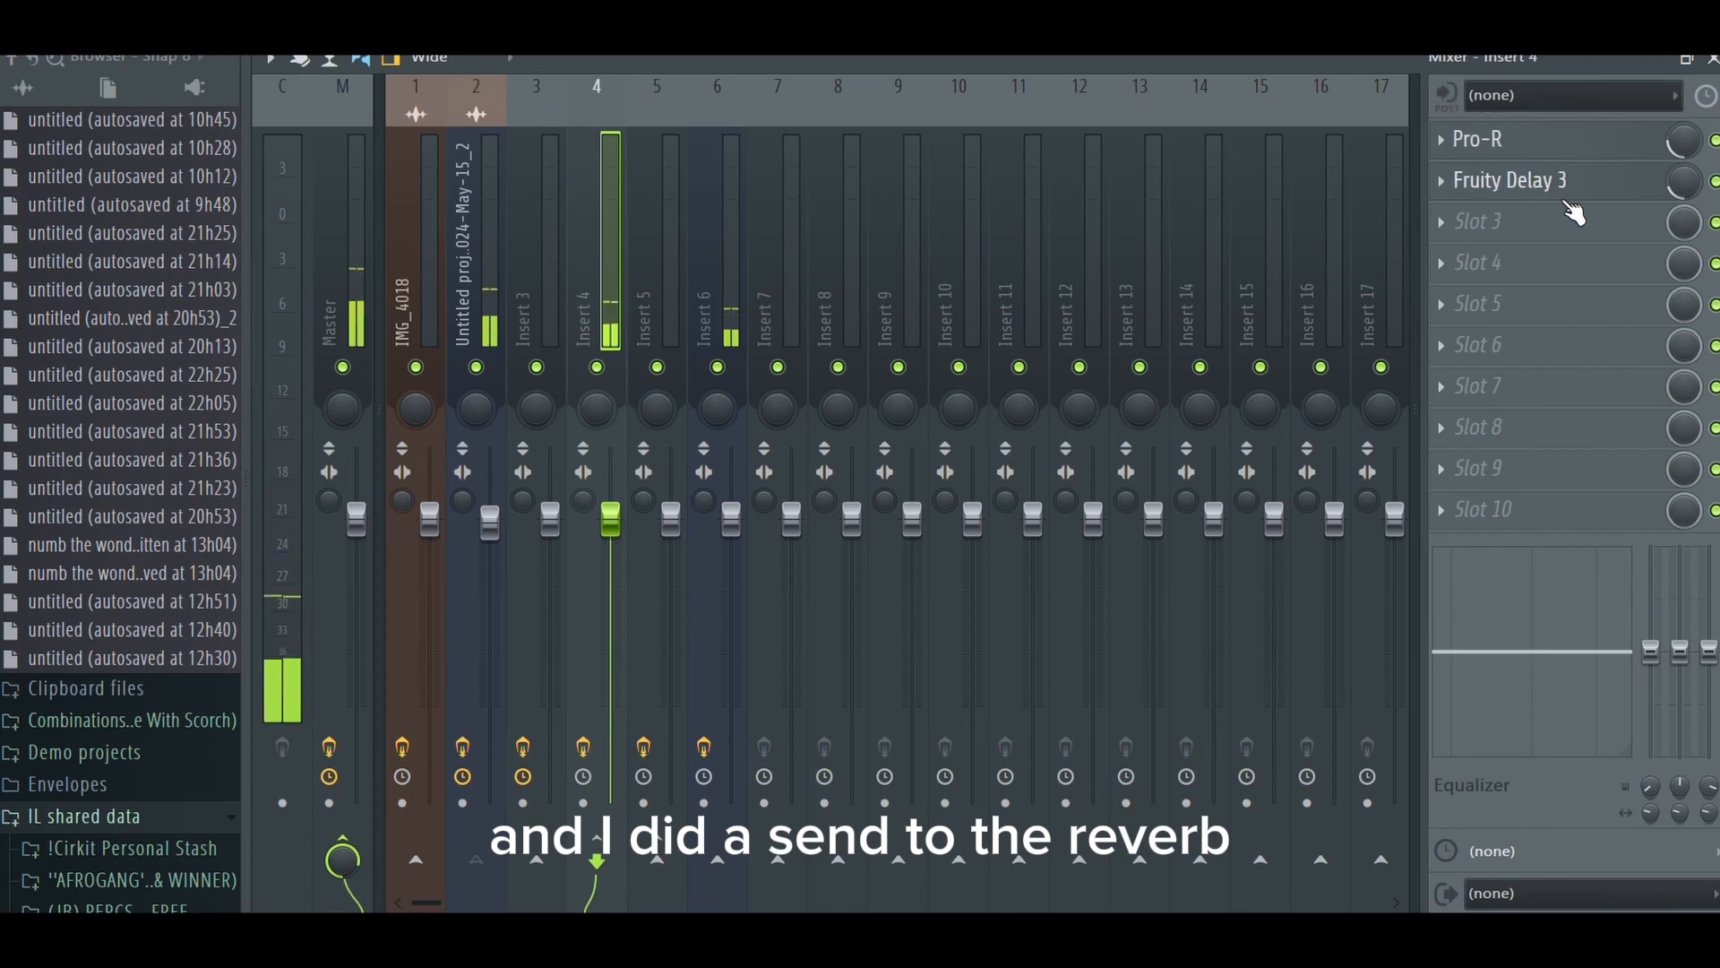
left_click(1584, 145)
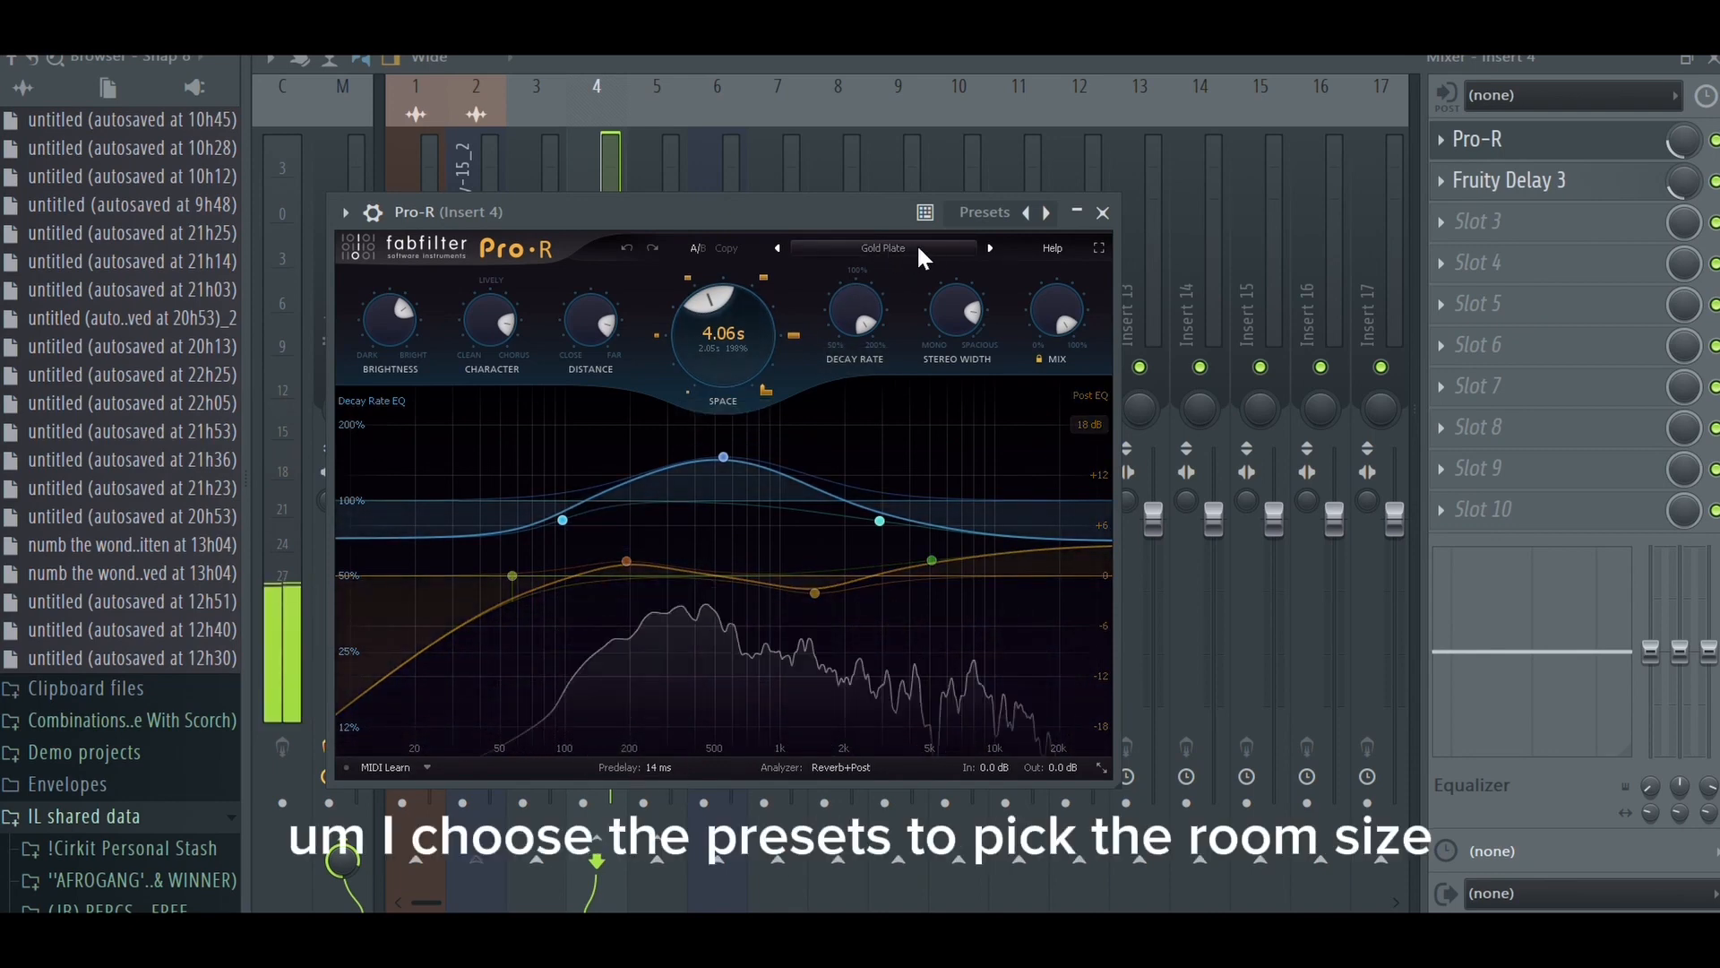
mouse_move(702, 336)
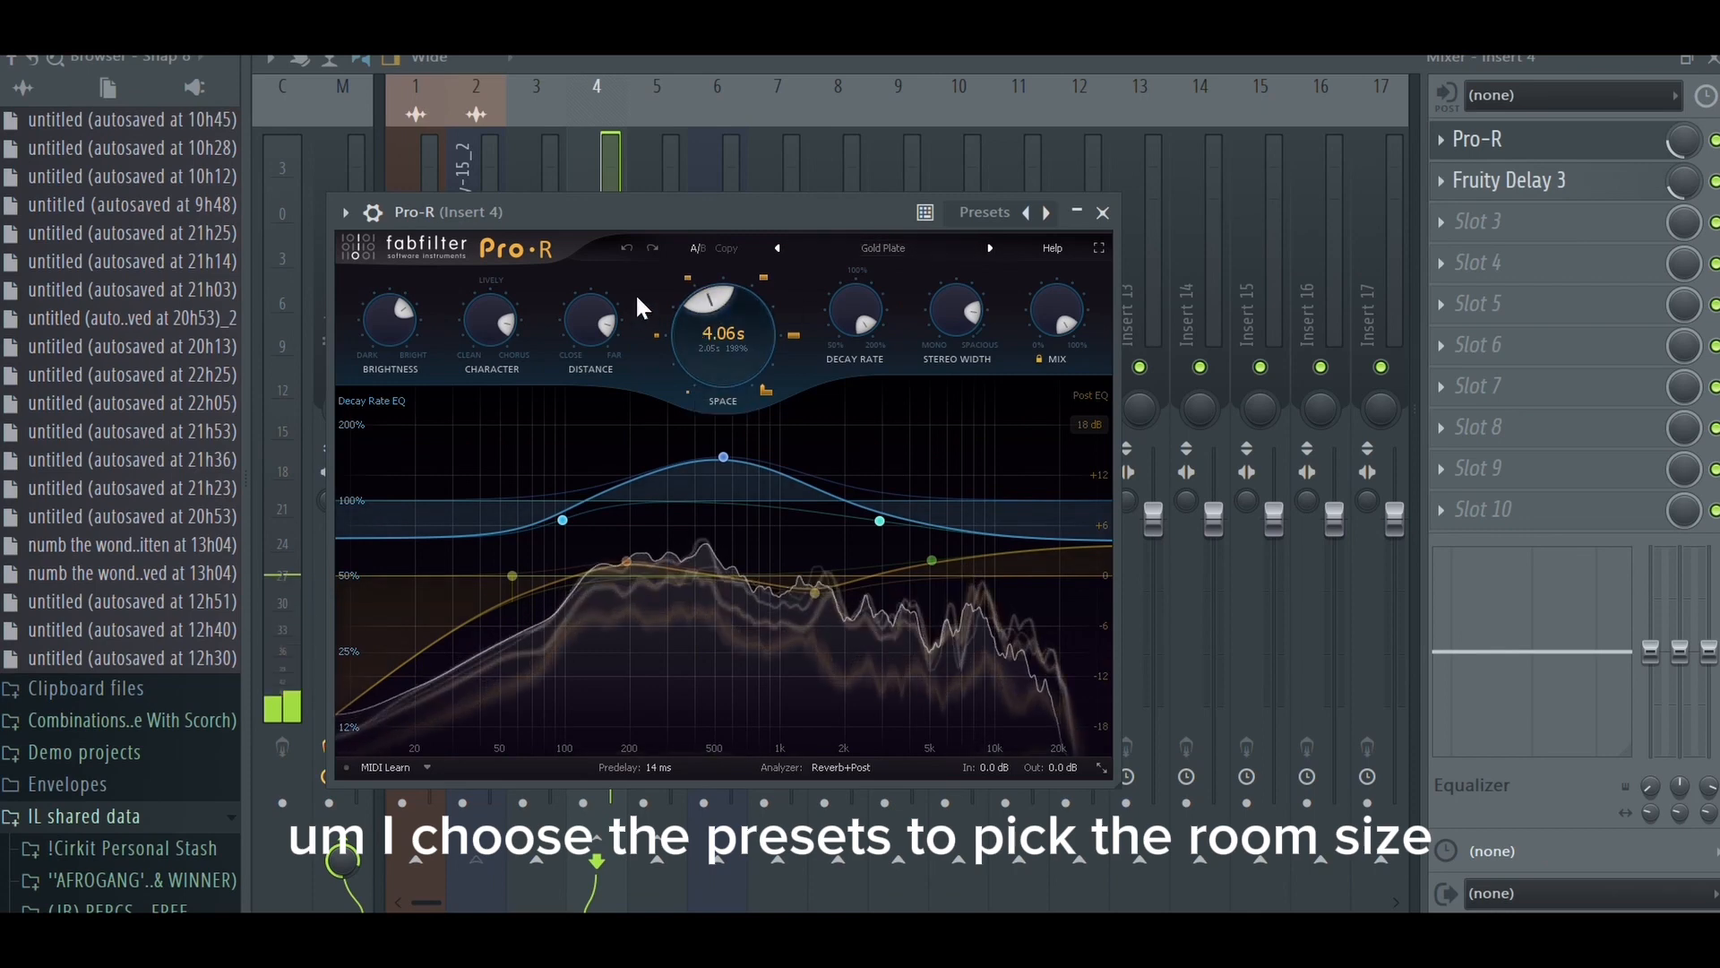
mouse_move(401, 335)
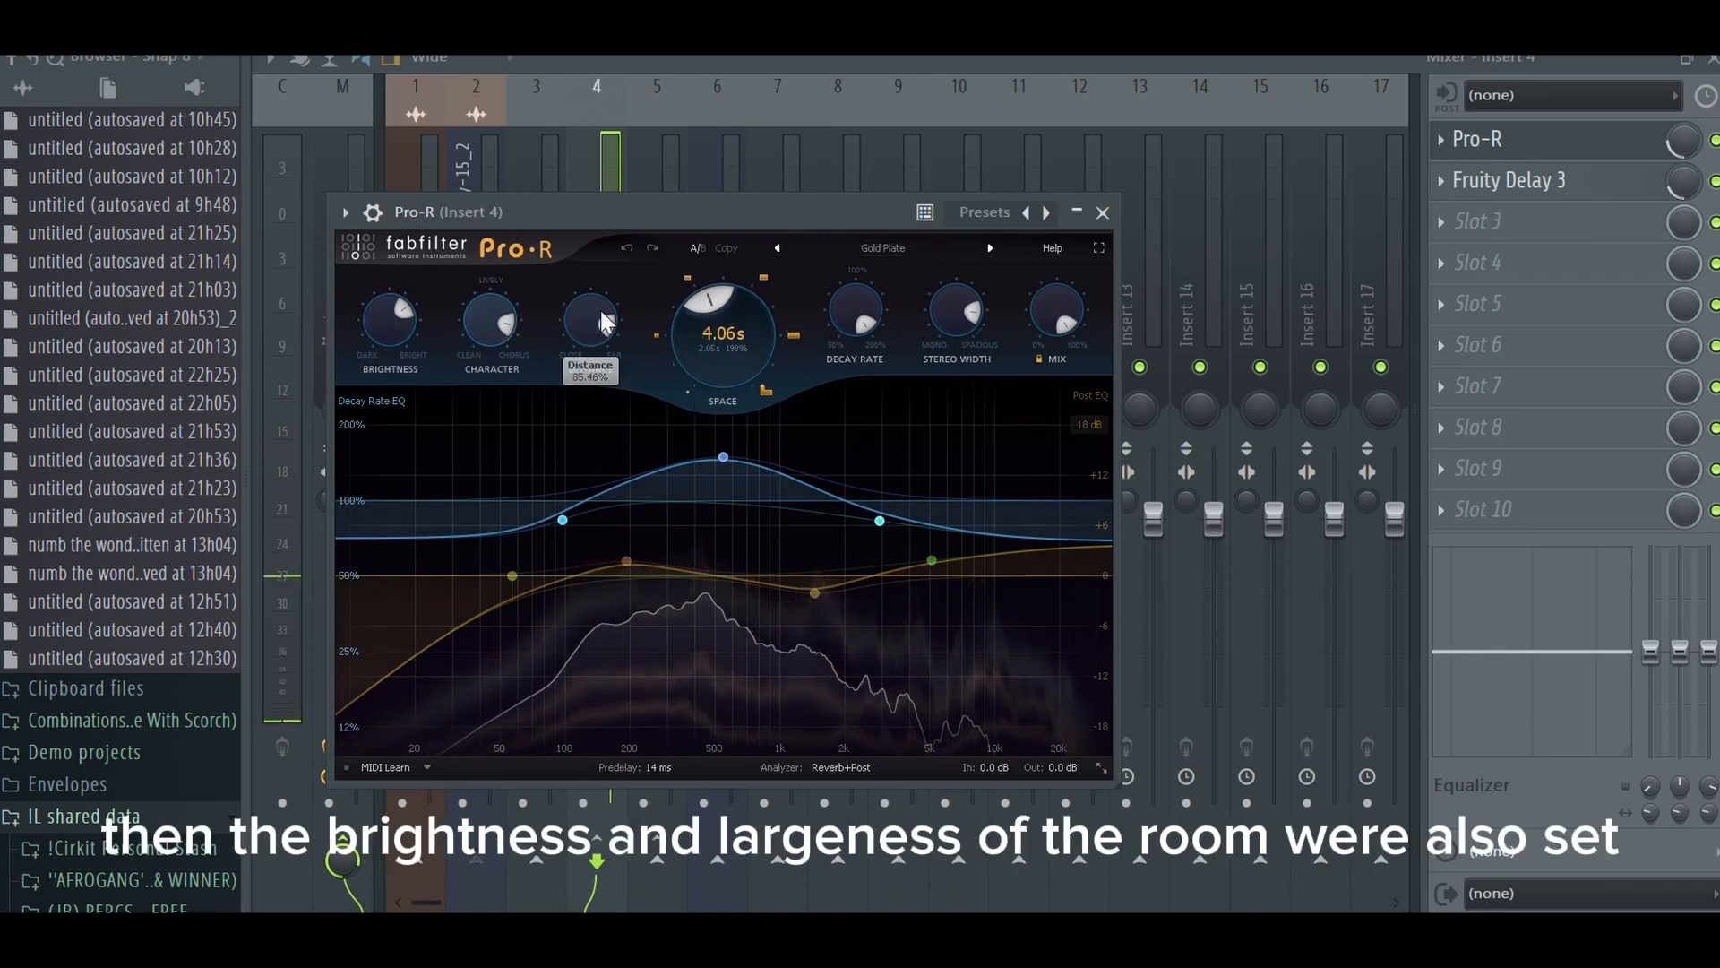
left_click(1102, 213)
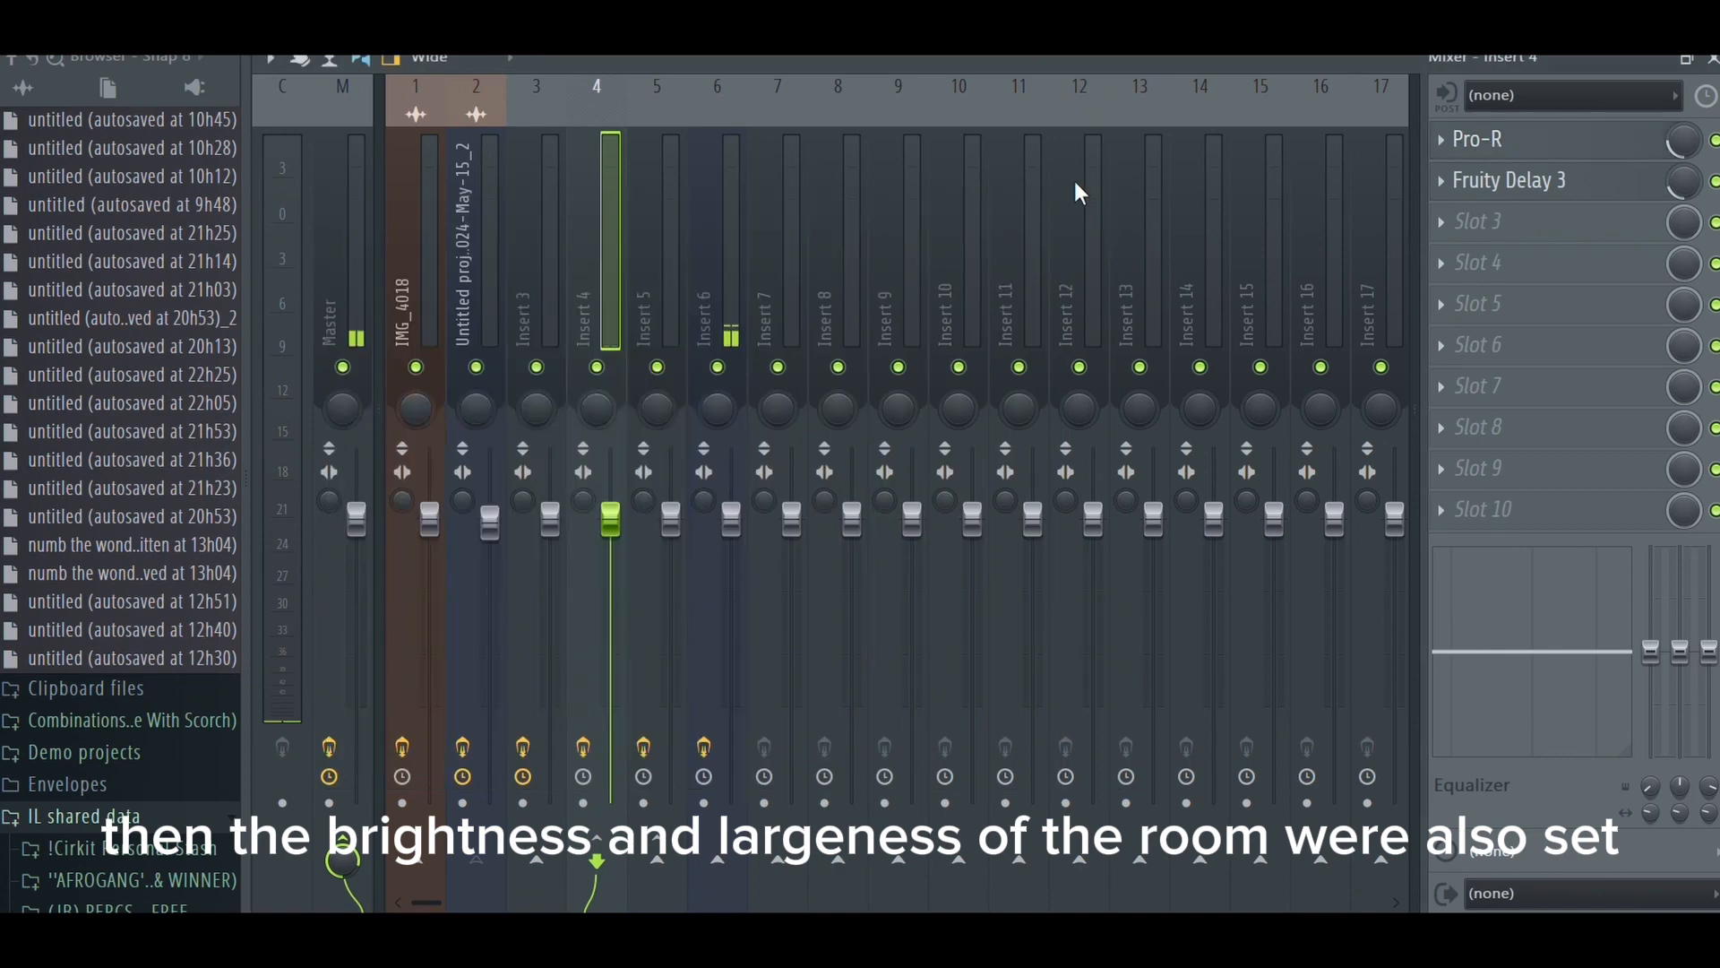
- Inspect the low and high cuts in the first Pro-Q 3 equalizer of the backup vocals on insert 3
left_click(549, 221)
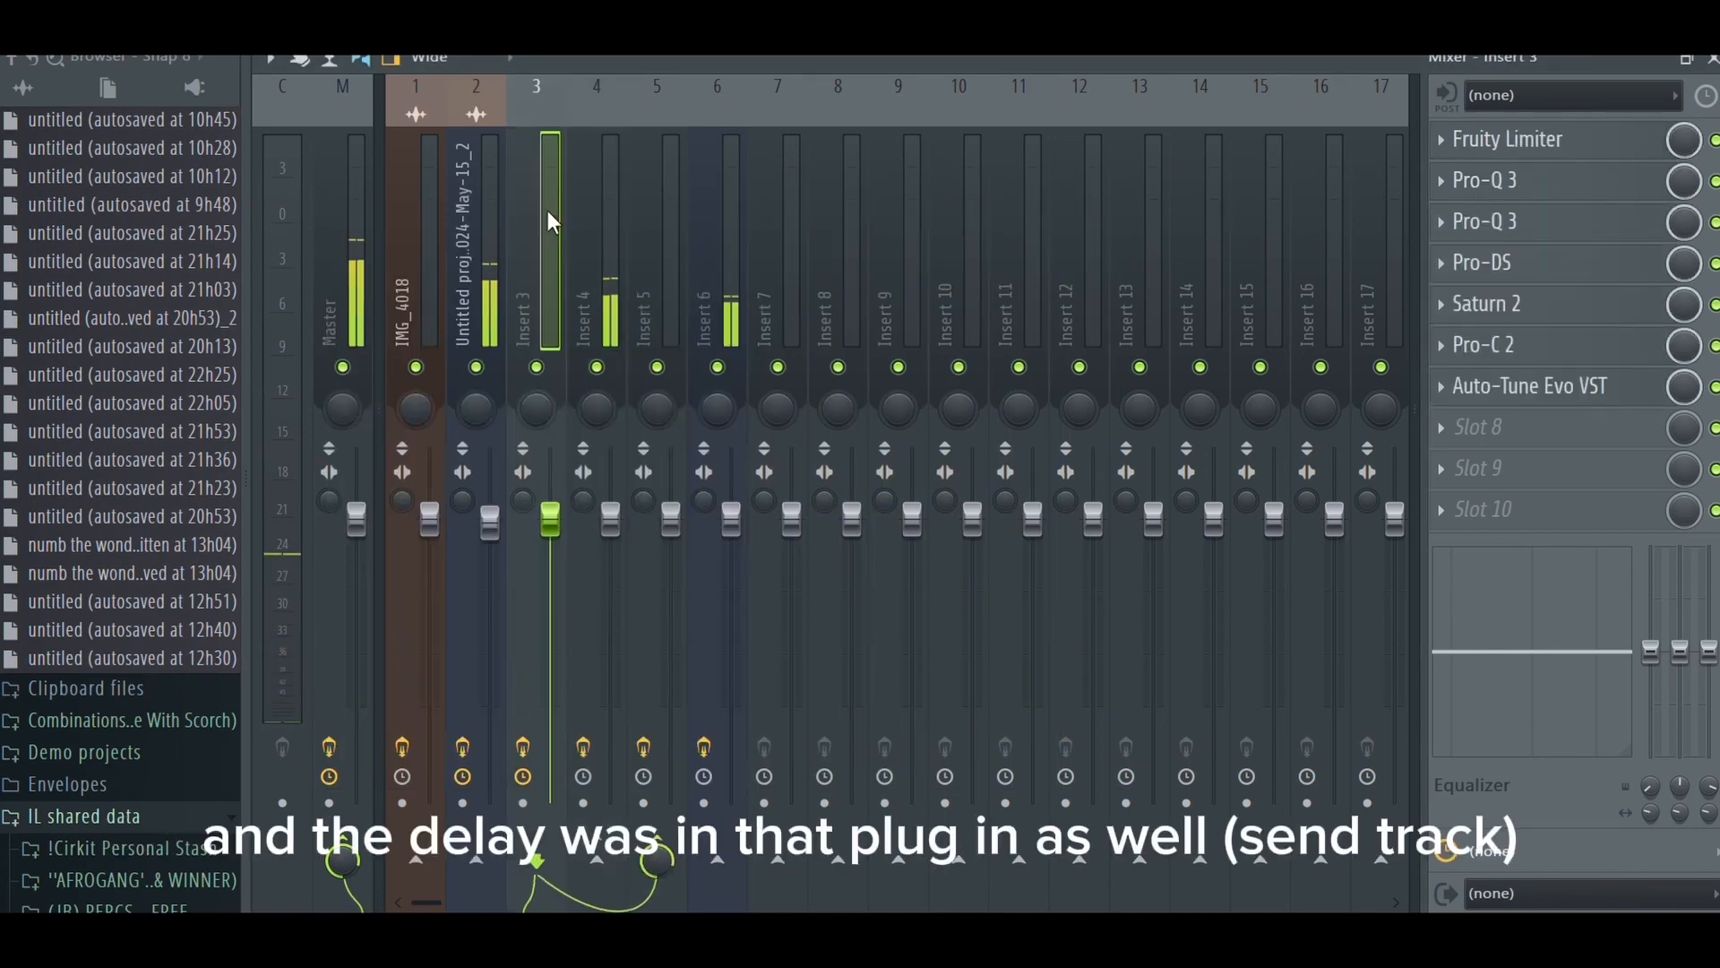
left_click(1493, 184)
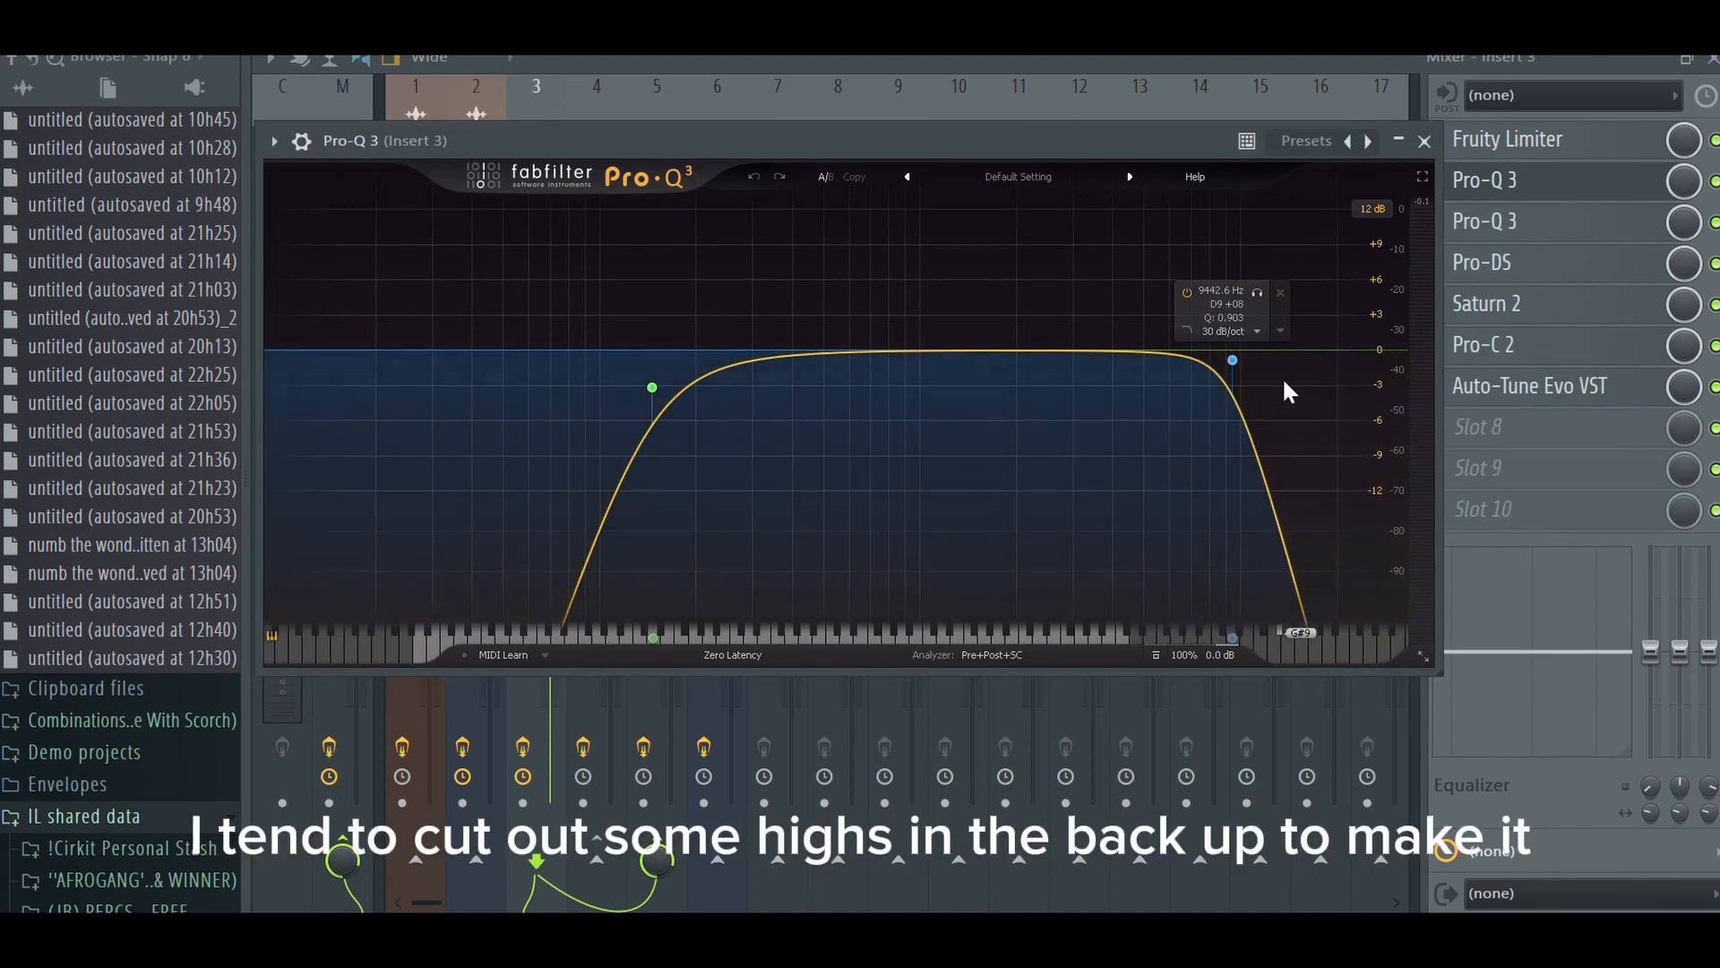
left_click(1425, 141)
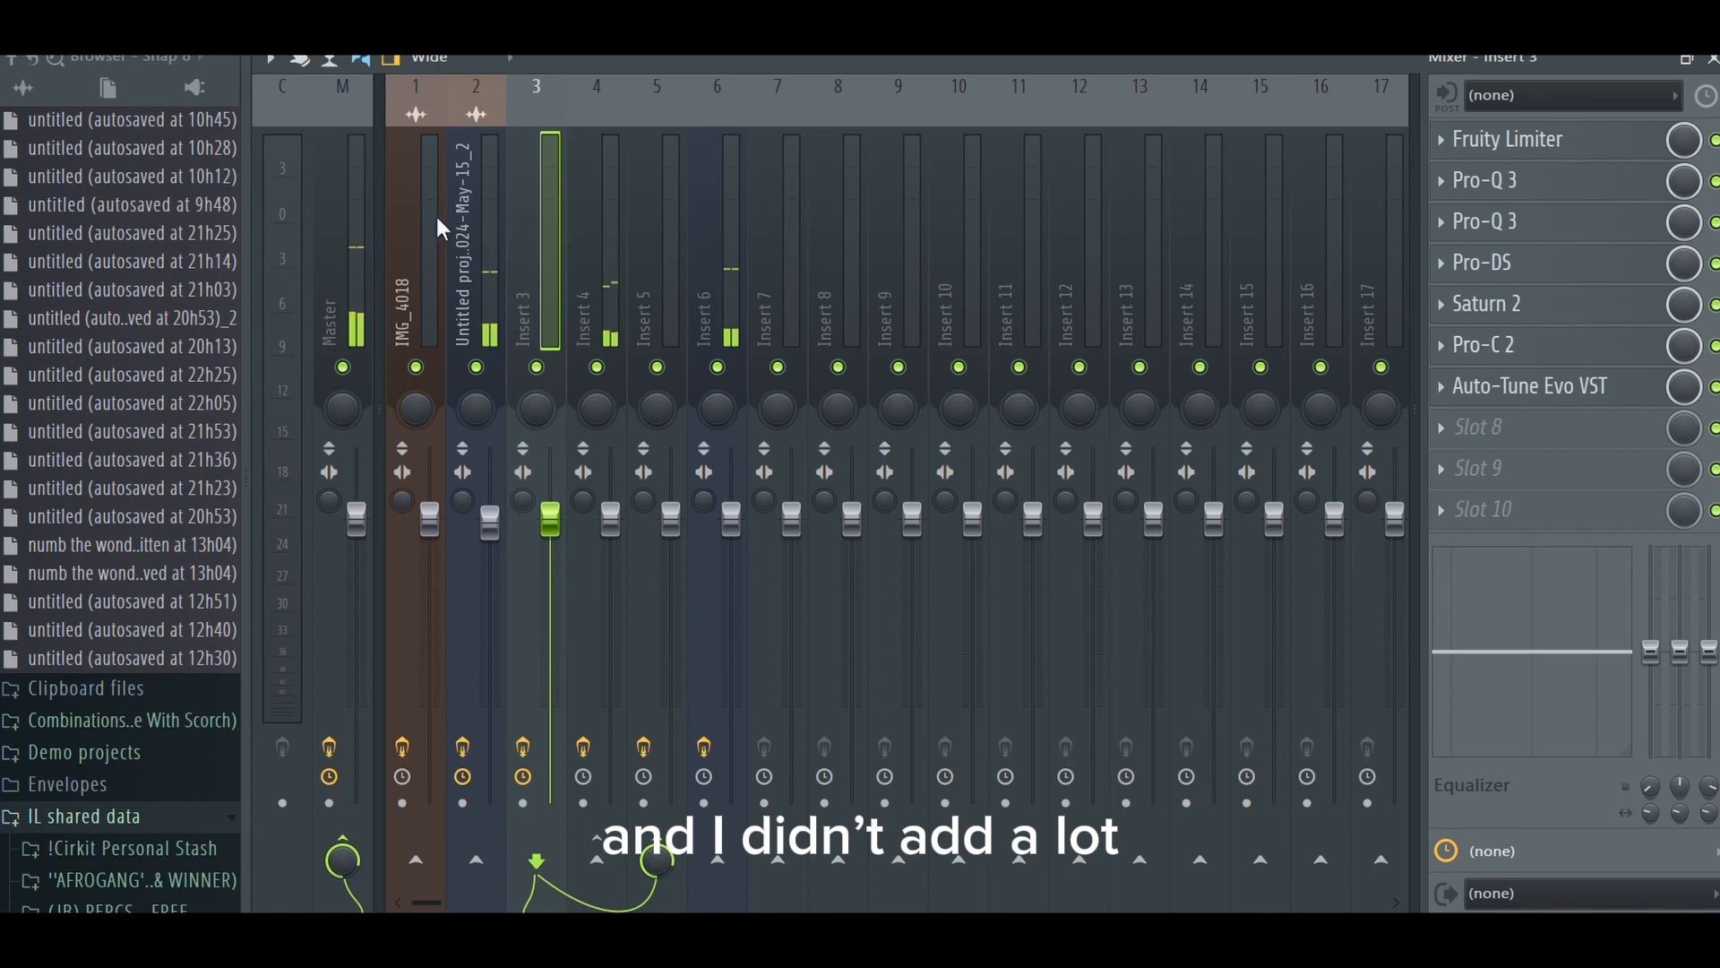
- Check the effect slots of the master, the IMG_4018 track and inserts 3 to 5 during playback
scroll(370, 235, "right", 2)
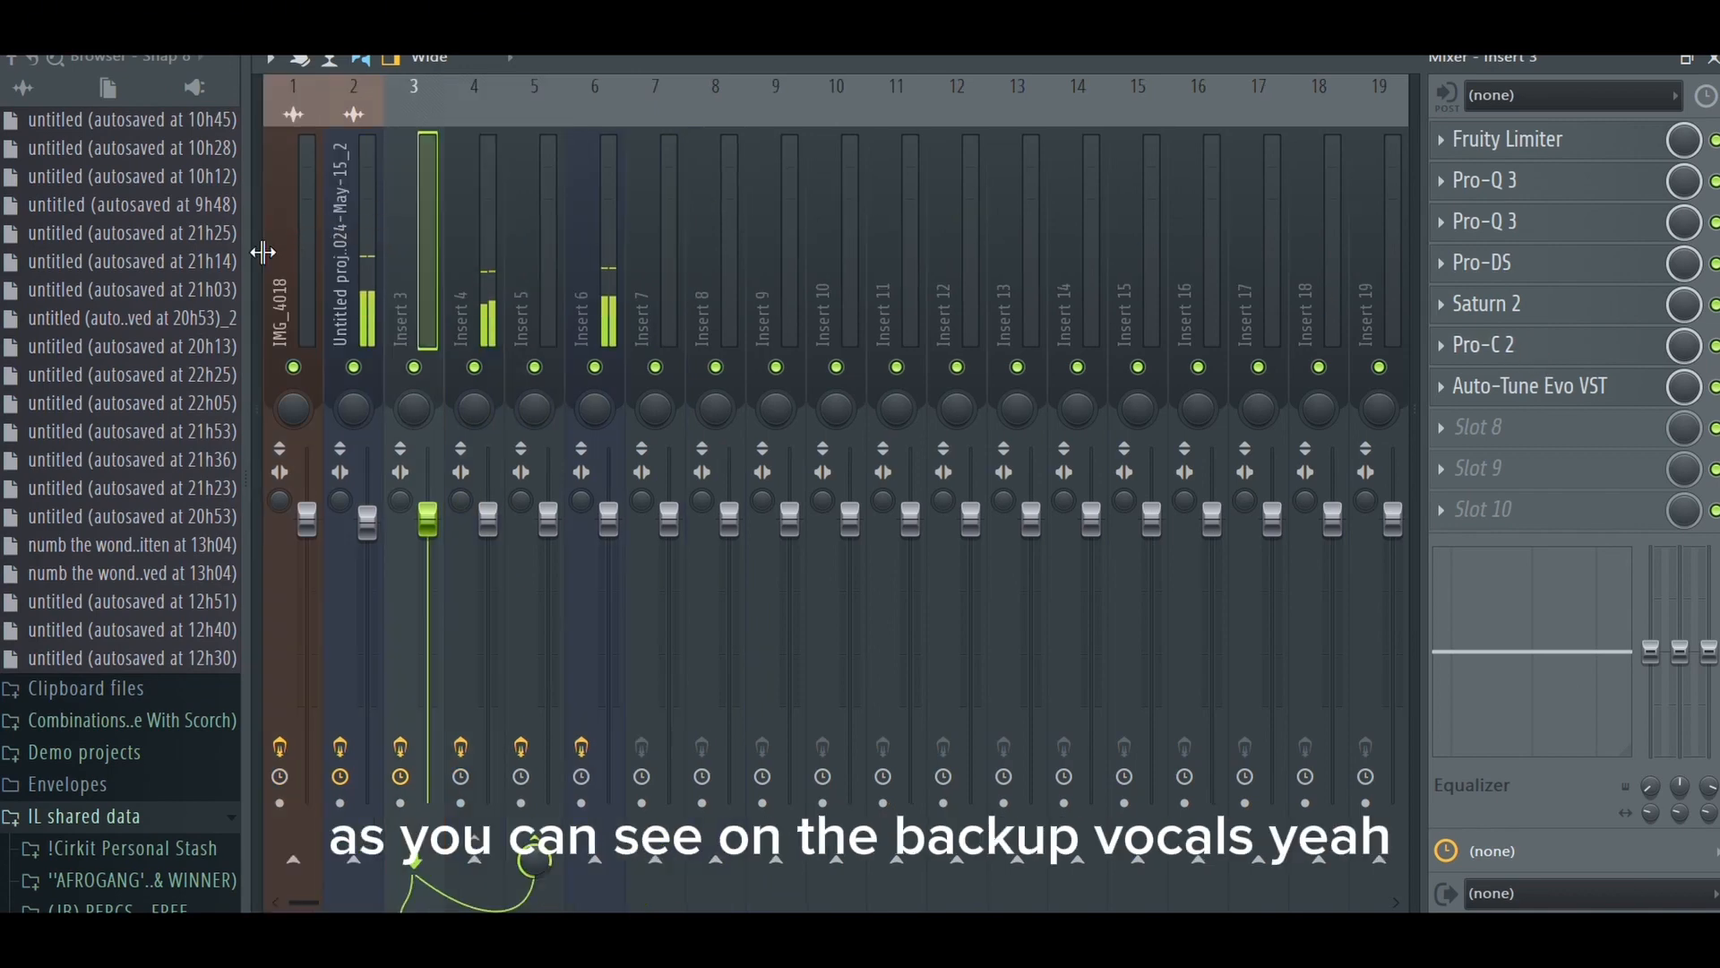
scroll(296, 252, "left", 2)
left_click(337, 227)
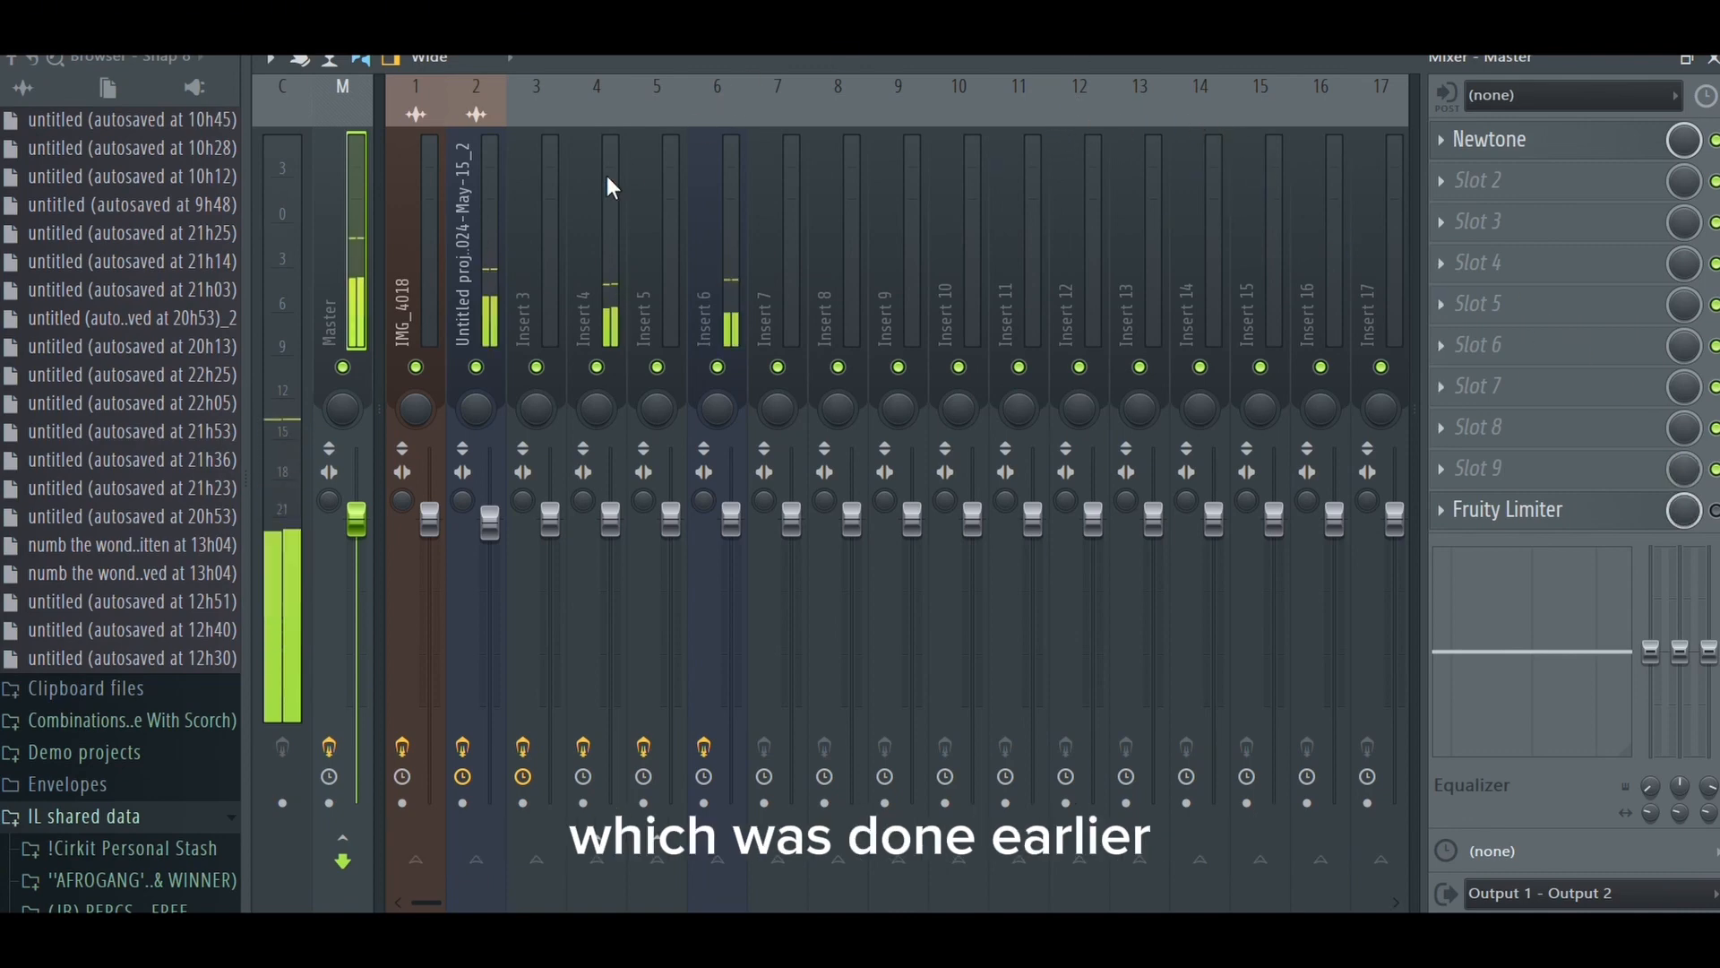
left_click(412, 169)
left_click(633, 281)
left_click(607, 279)
left_click(549, 276)
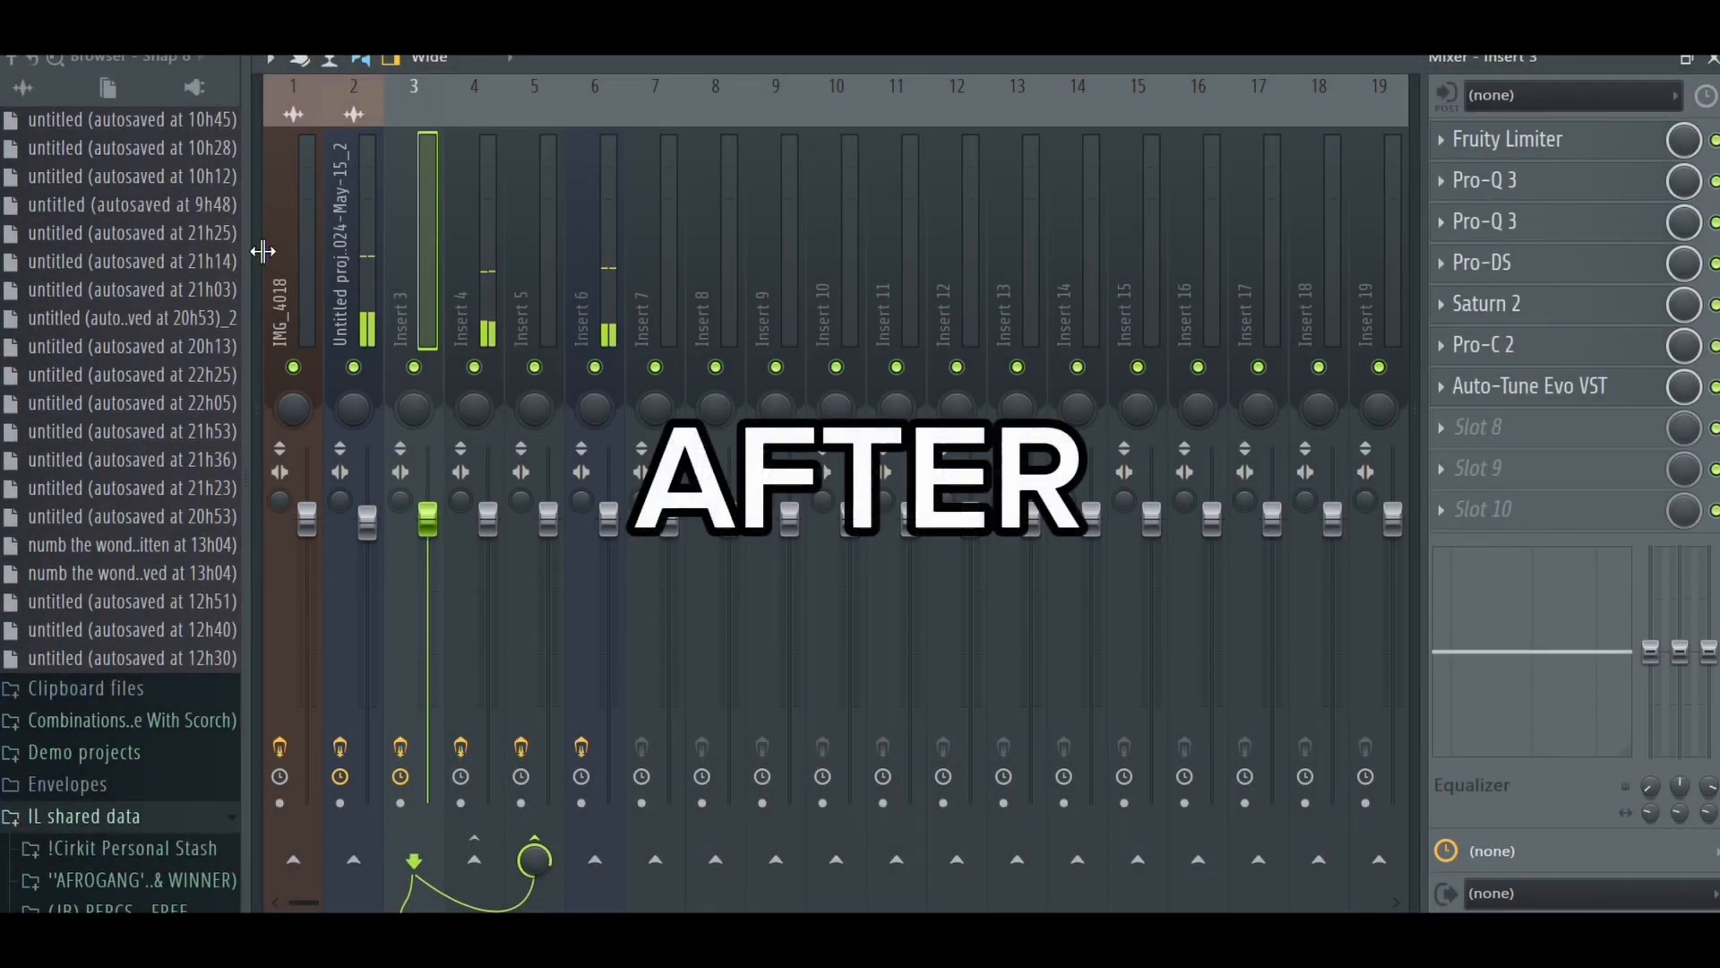
- Disable the Fruity Limiter on the master track
scroll(262, 251, "up", 2)
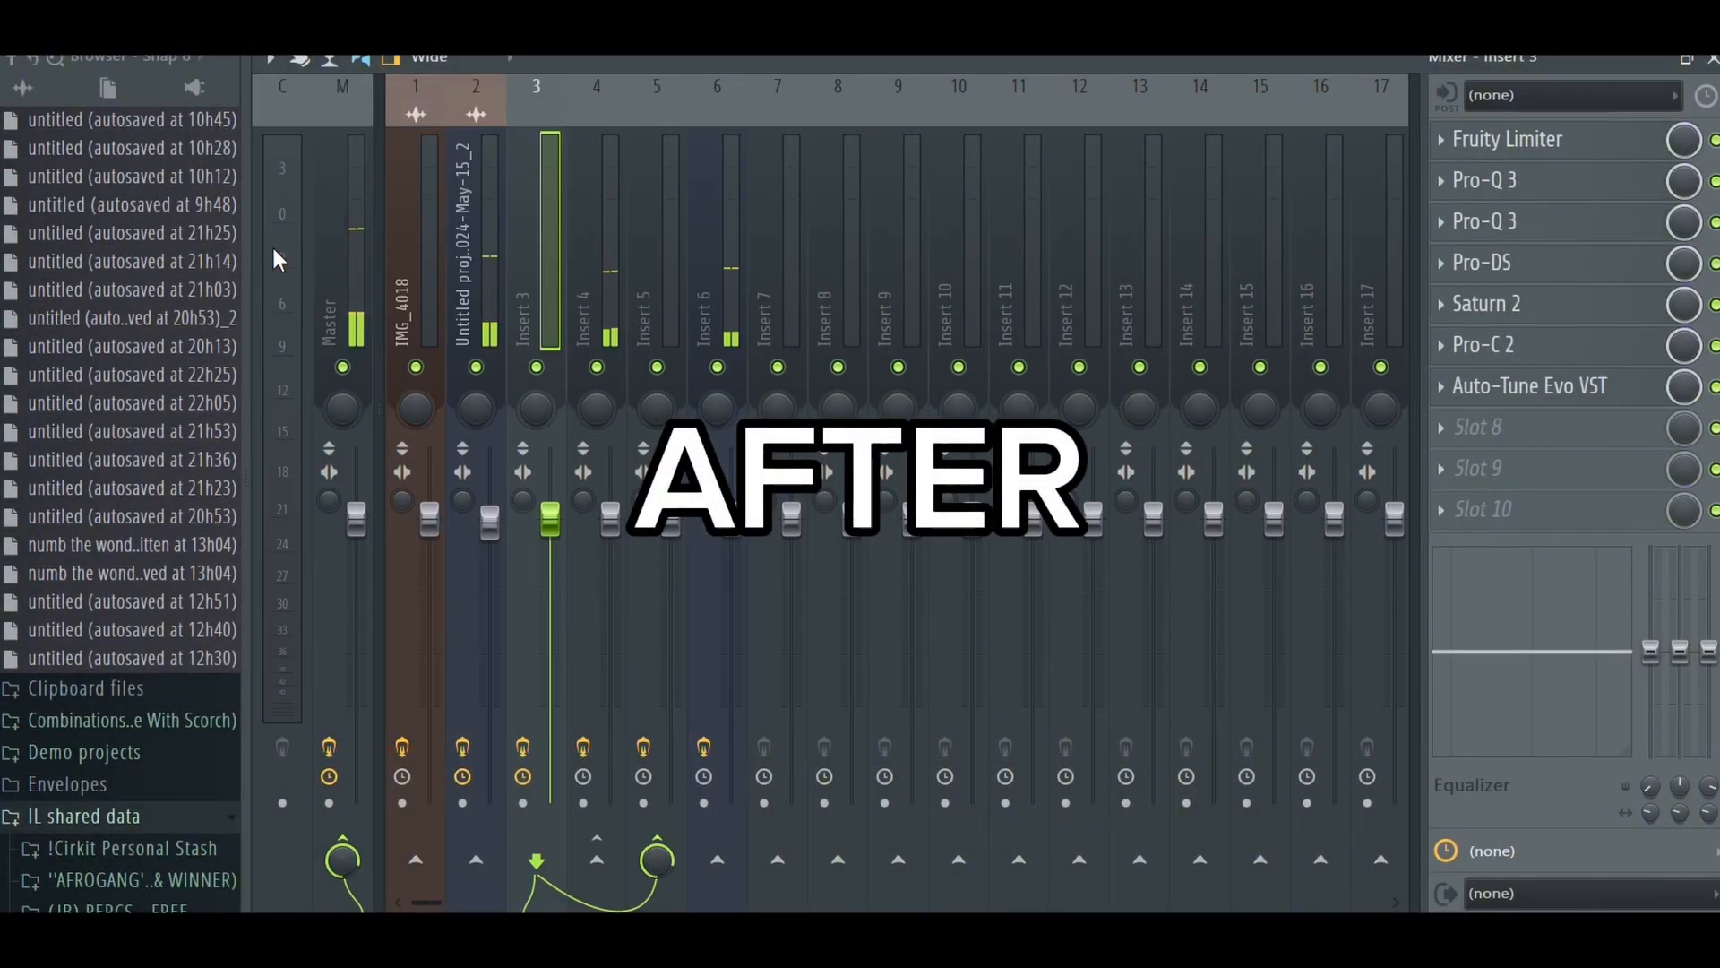
left_click(337, 227)
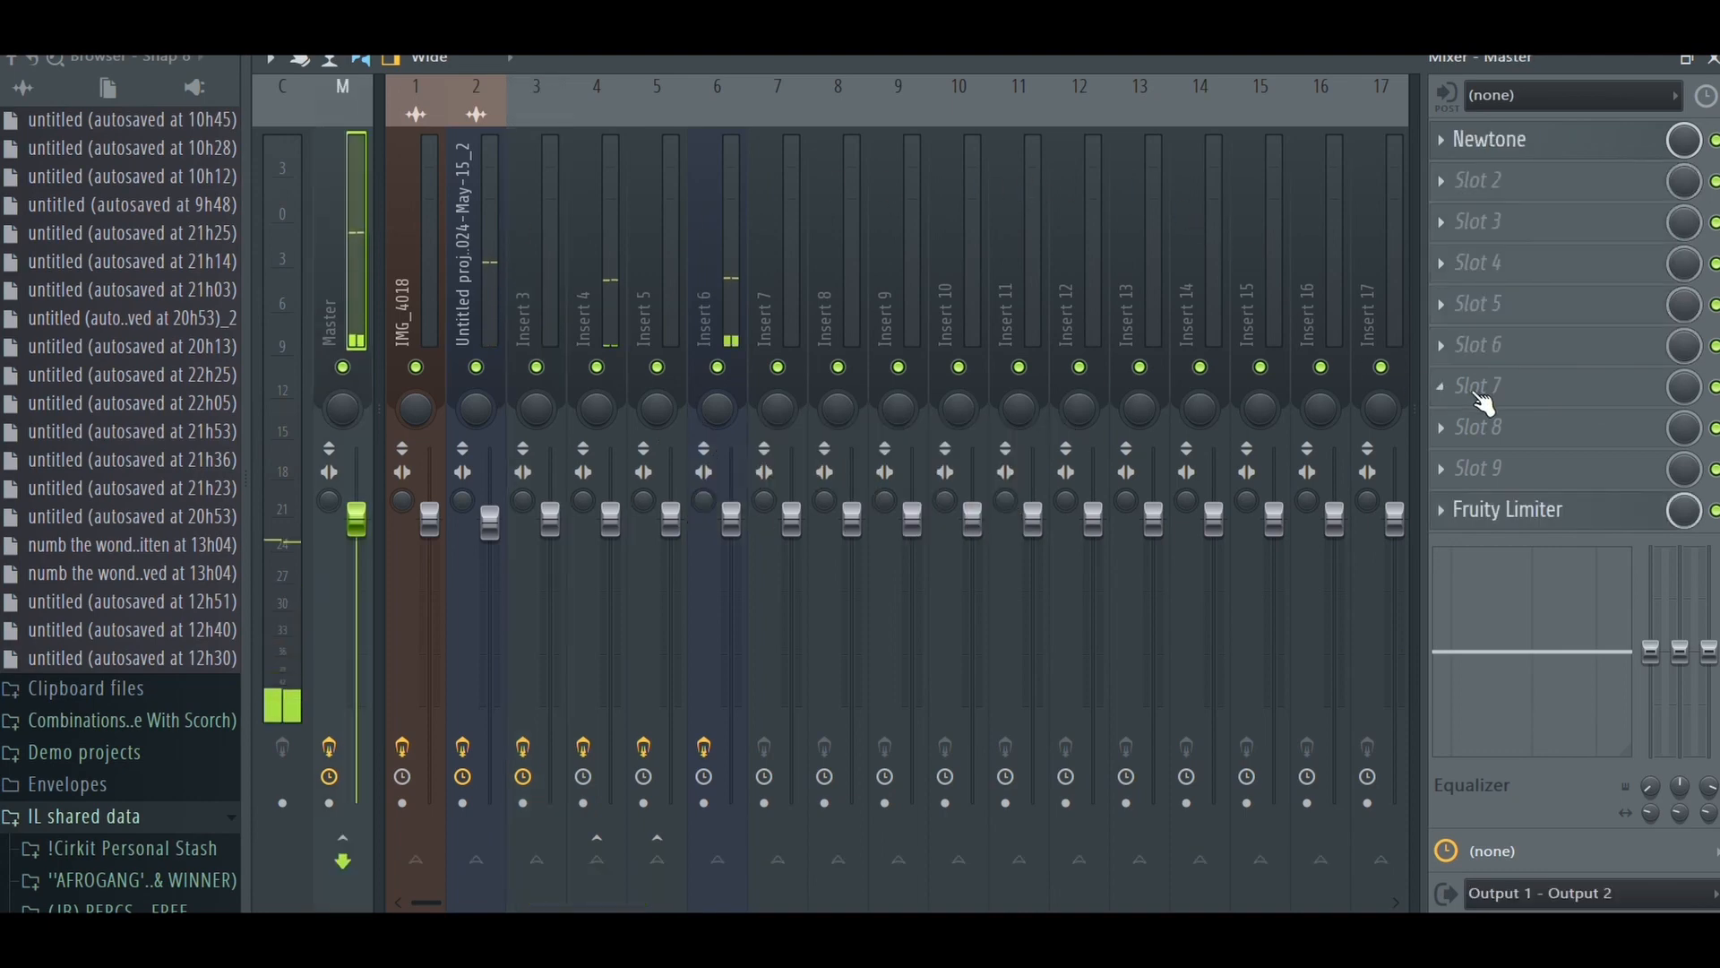
left_click(1714, 511)
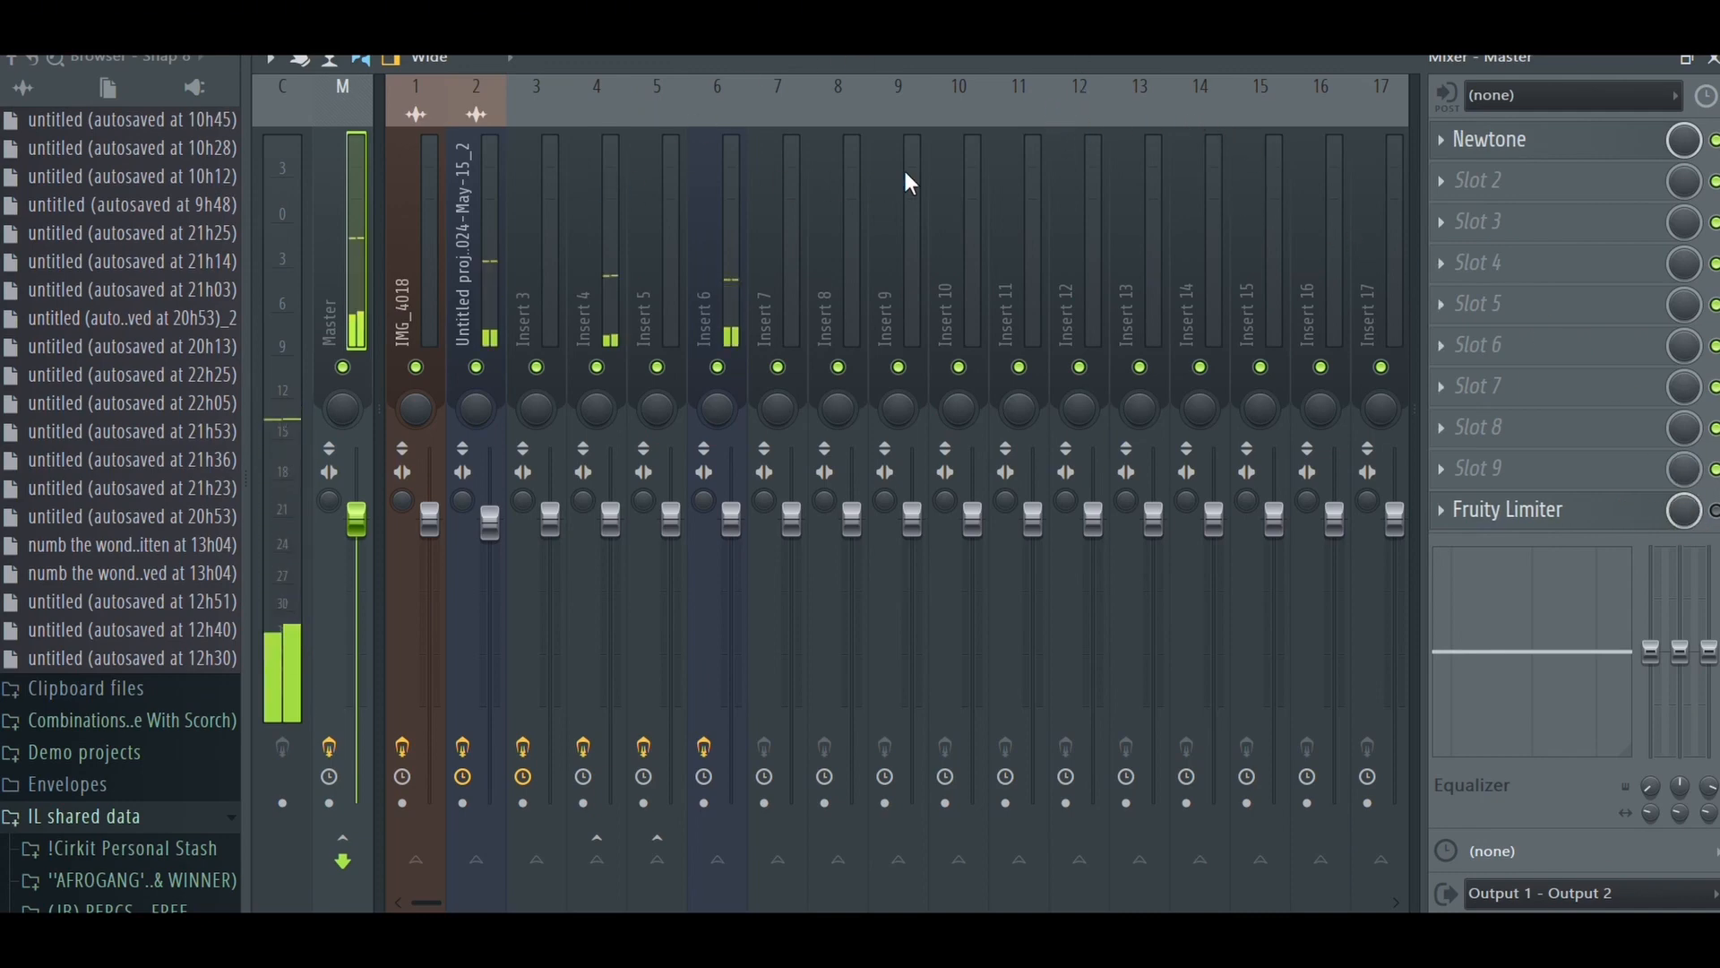
- Look through the effect slots of the IMG_4018 track and inserts 4 to 6, and return to the playlist
left_click(423, 186)
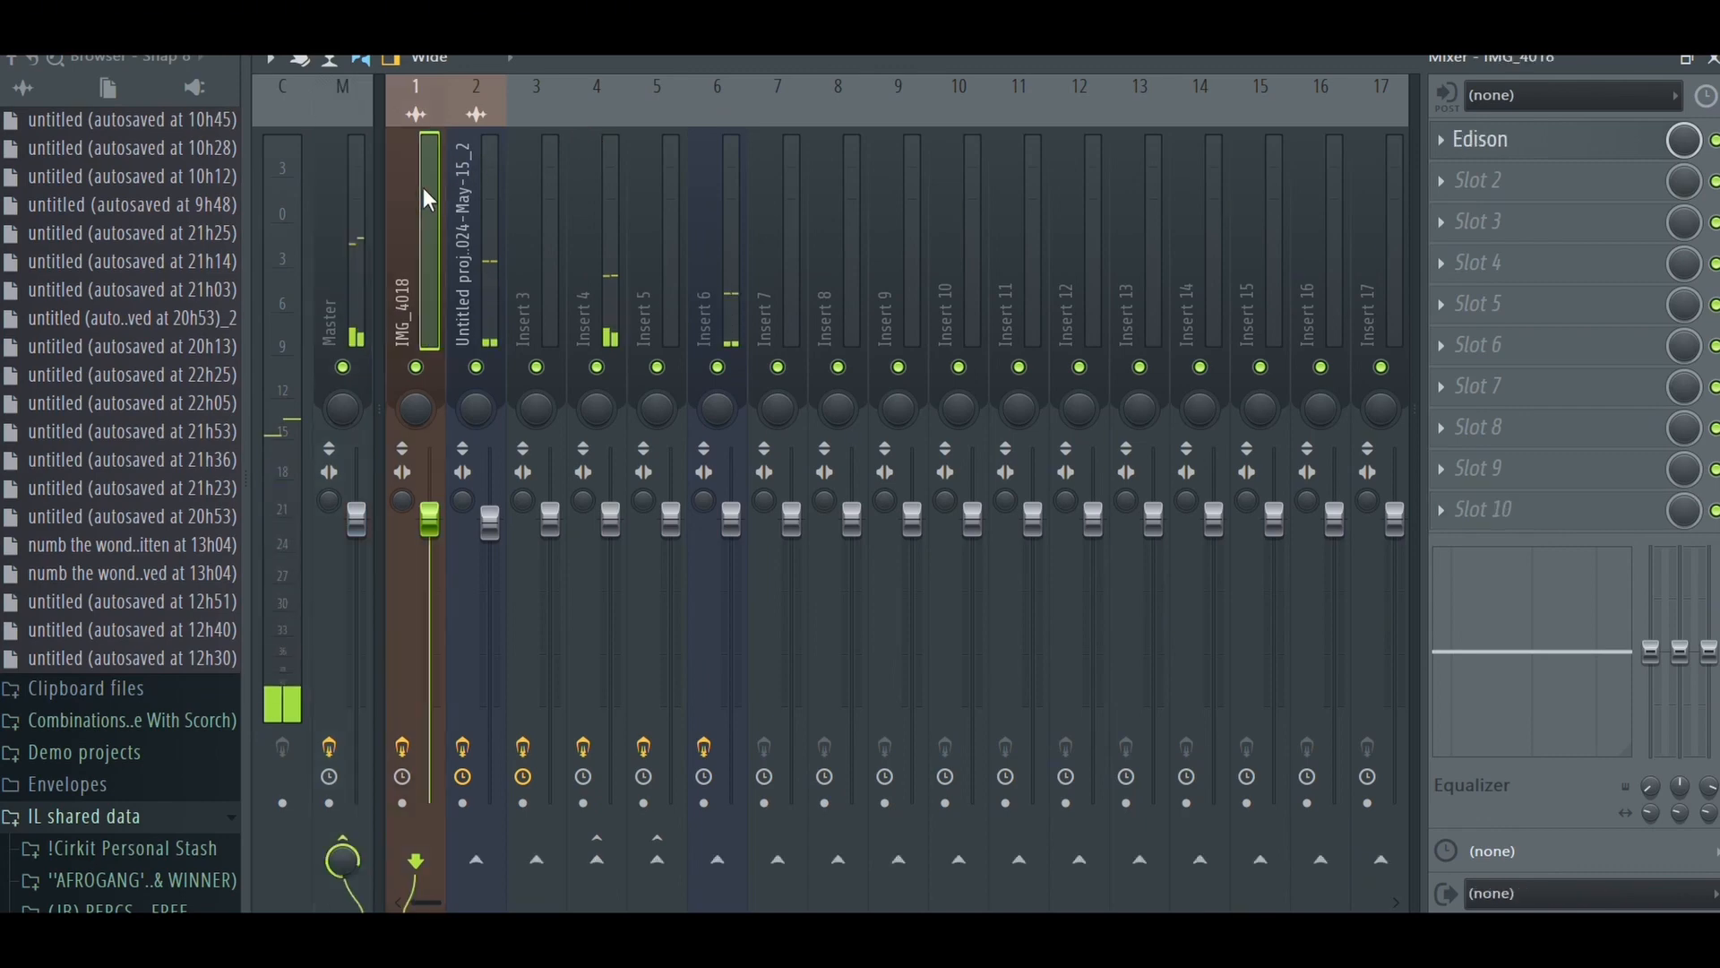
left_click(641, 280)
left_click(614, 283)
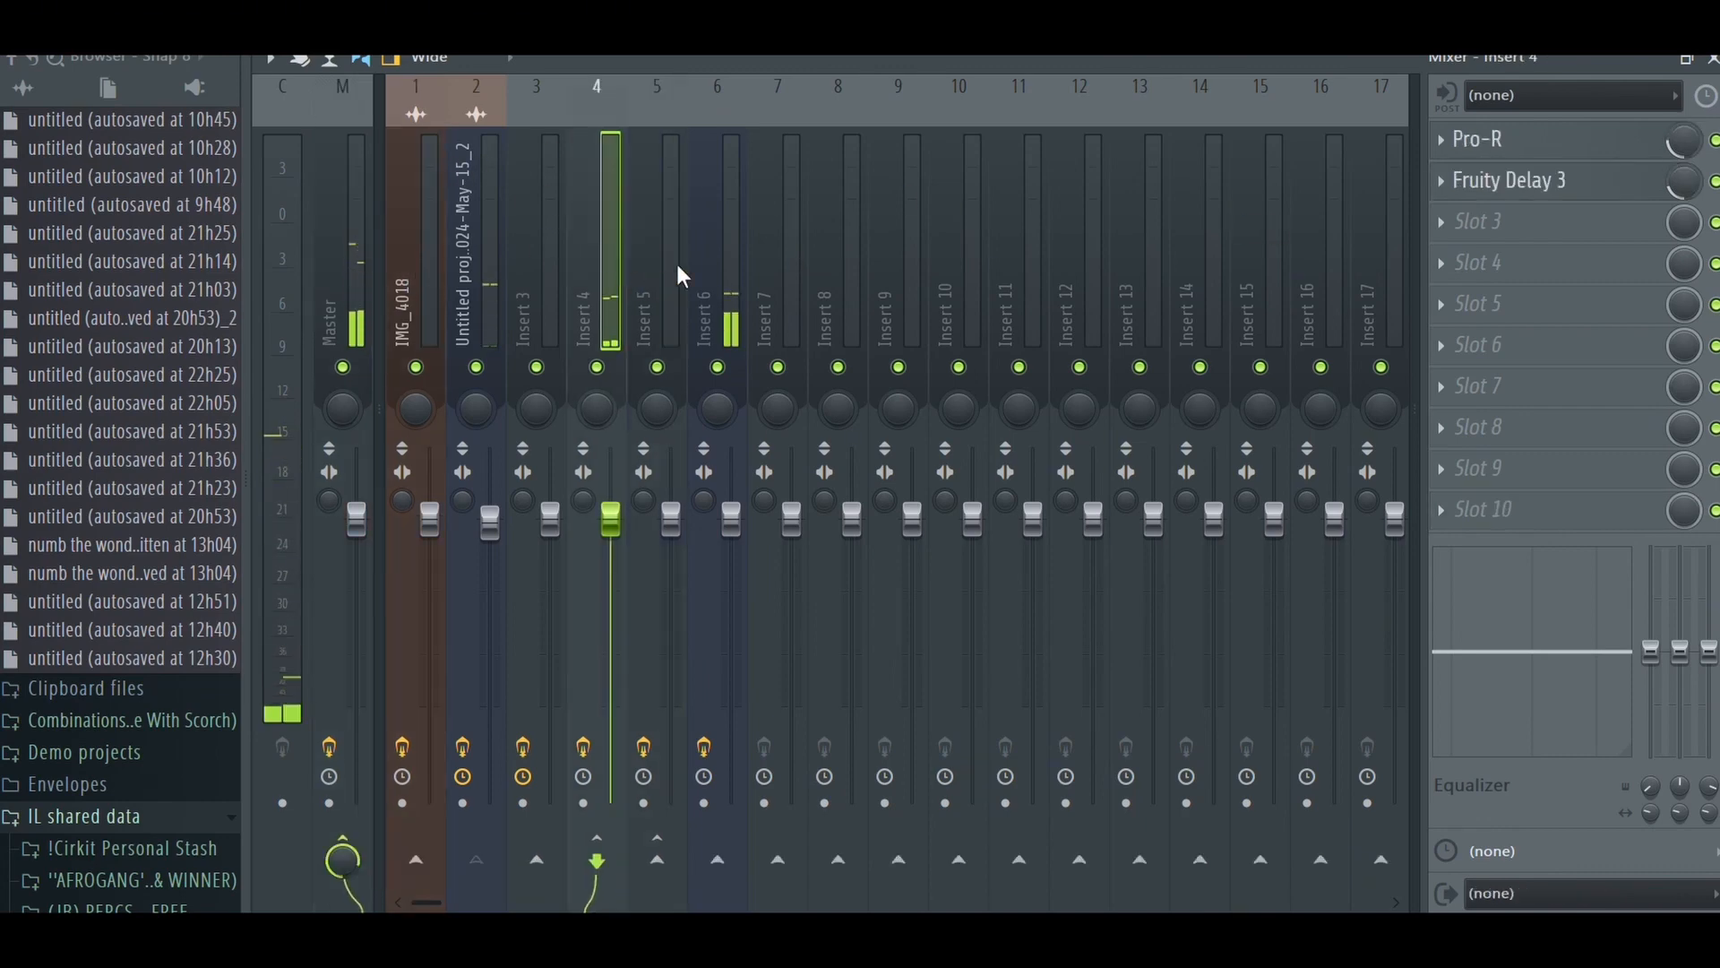
left_click(740, 268)
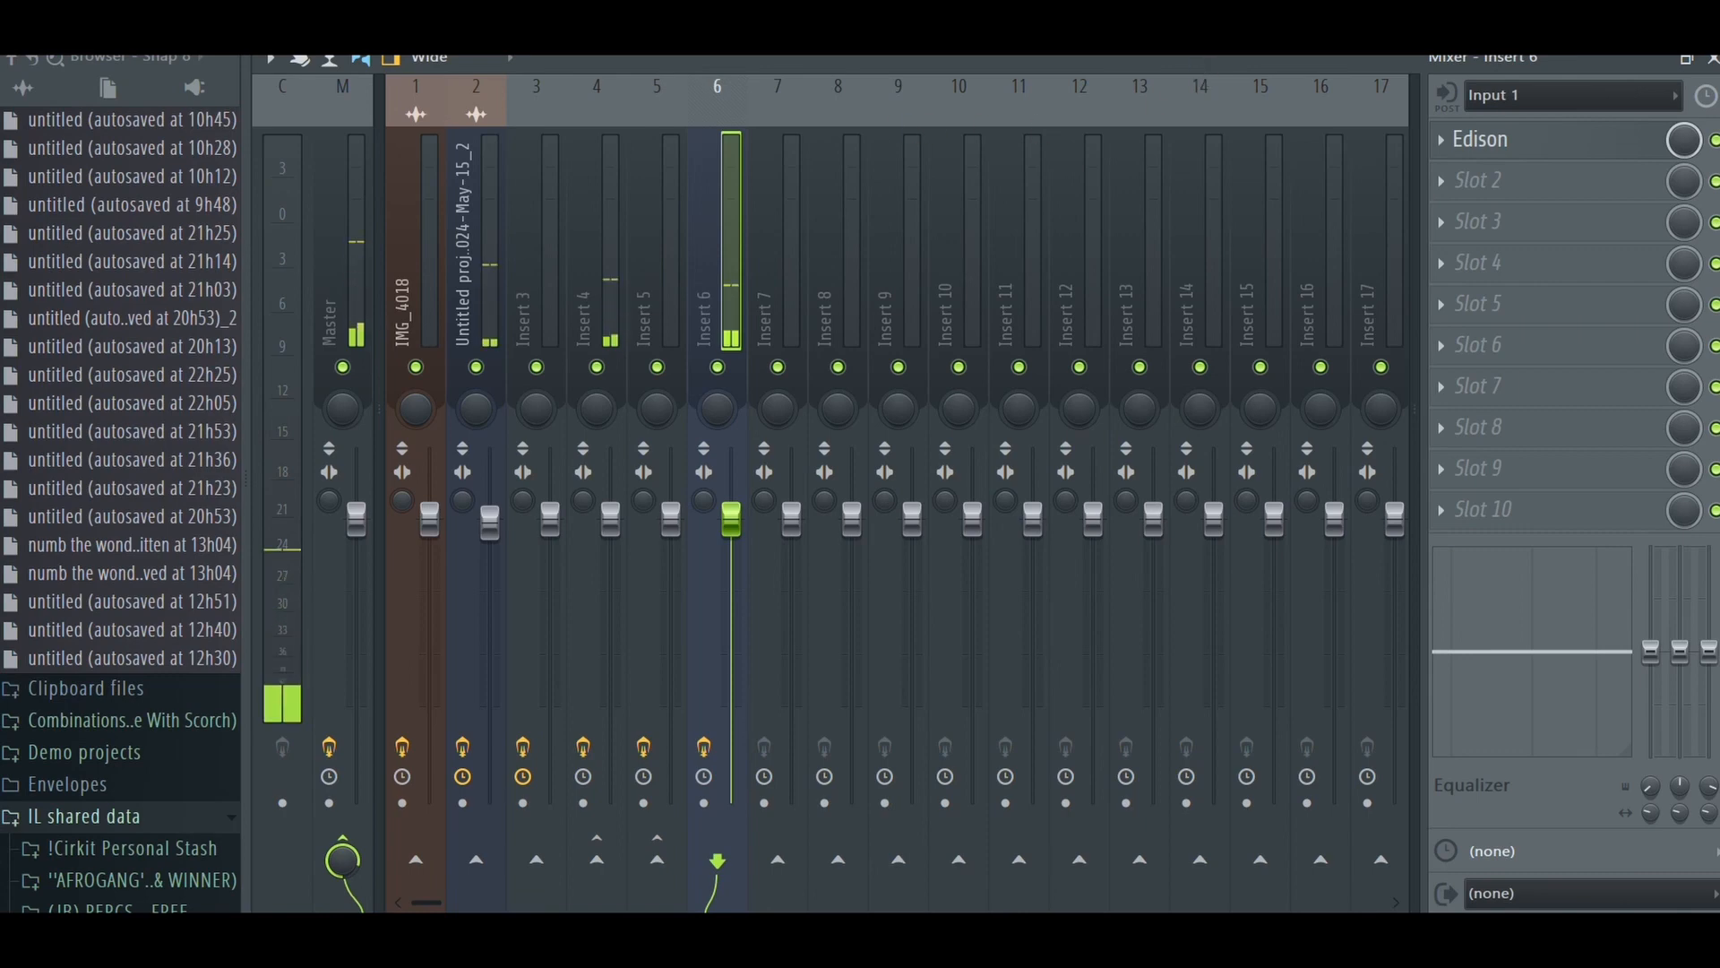
key("F5")
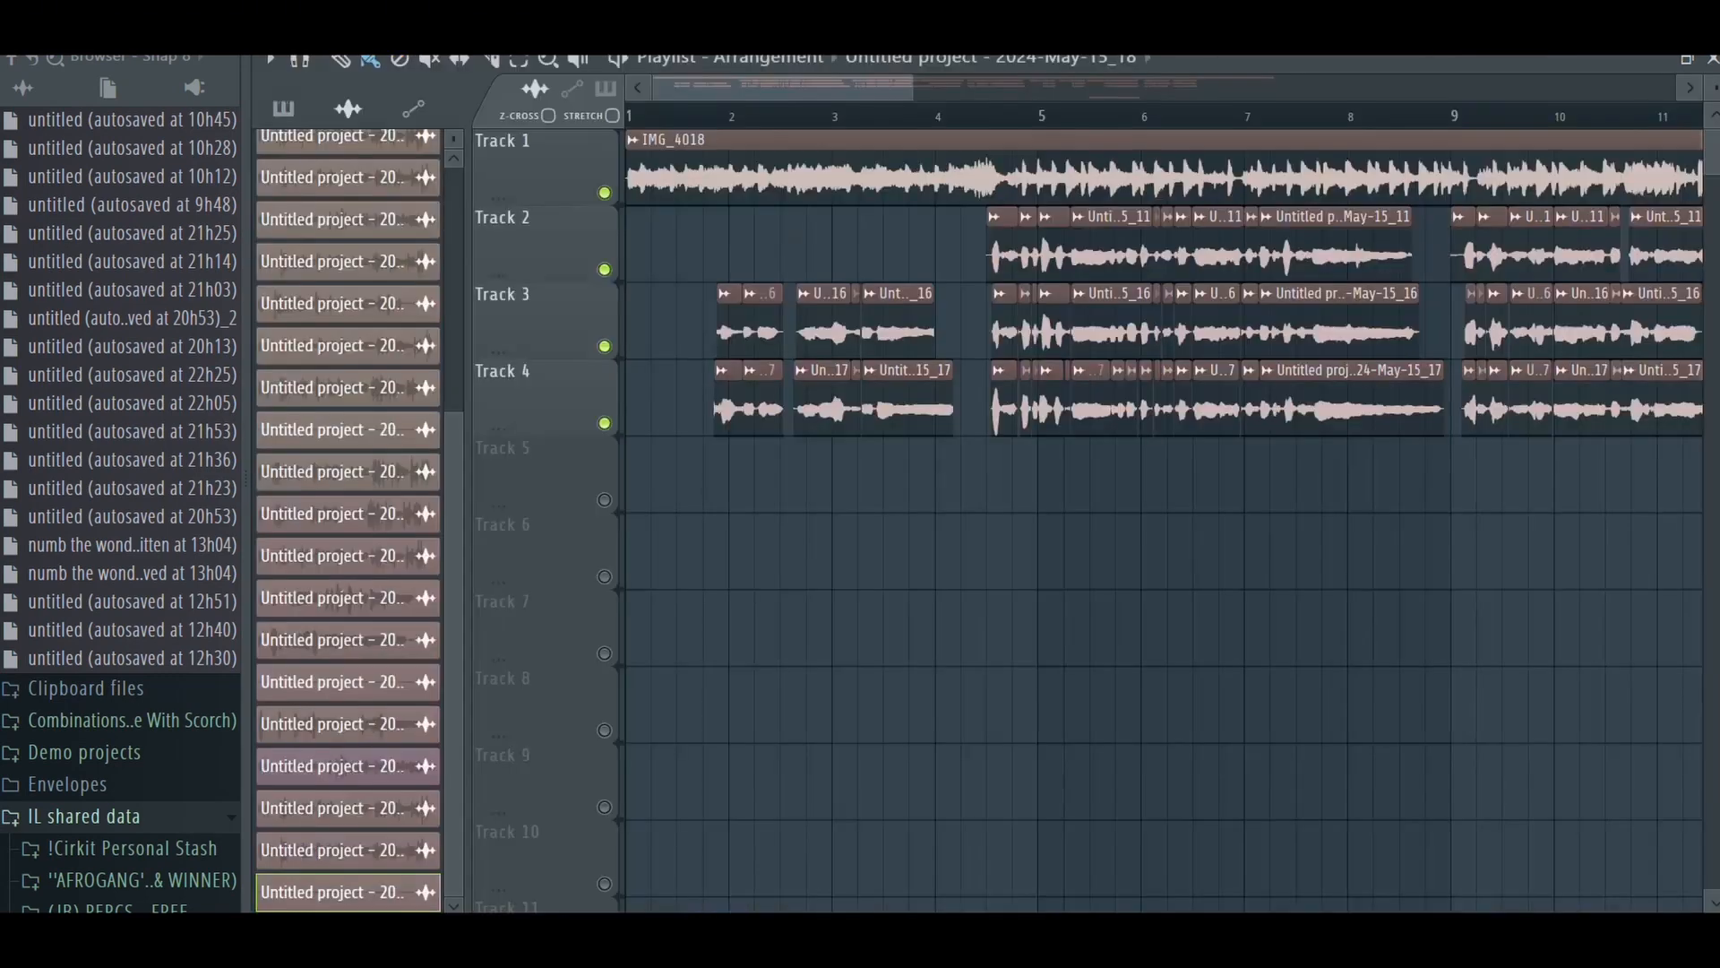